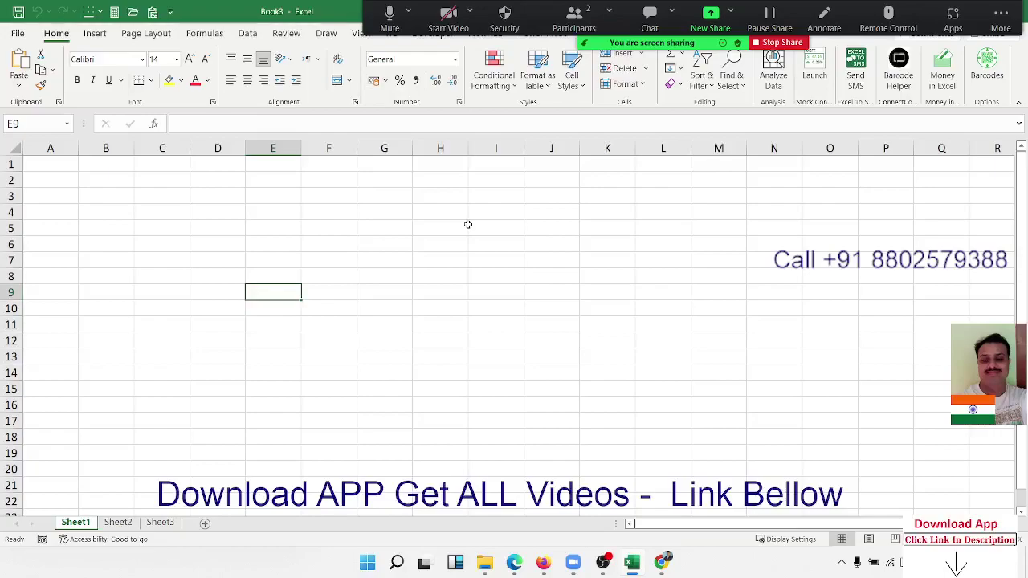
# Select cells C2 and H8 on the blank Book3 sheet, then show the Developer tab
pyautogui.click(589, 48)
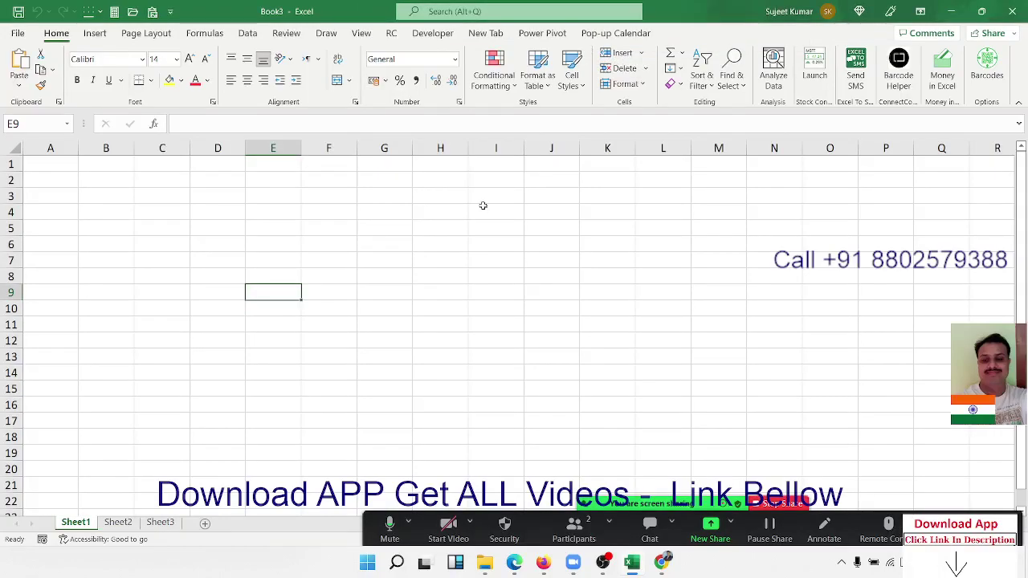
pyautogui.click(161, 185)
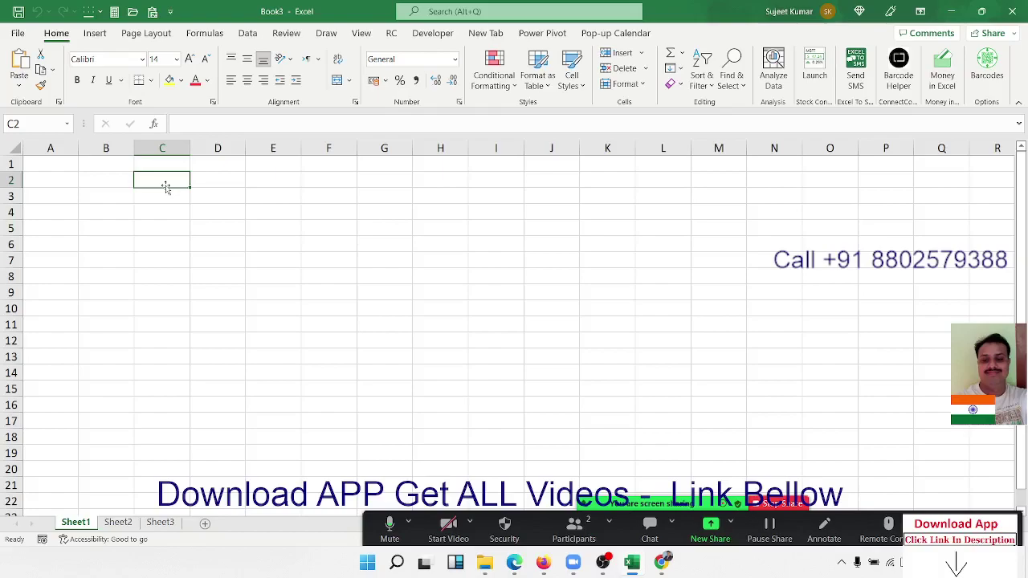
pyautogui.click(458, 274)
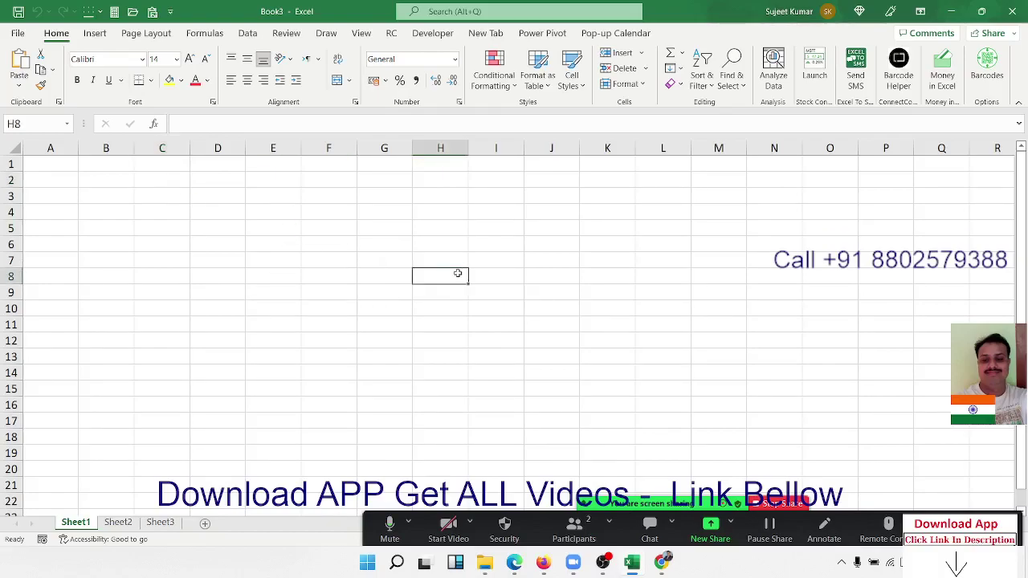
pyautogui.click(436, 35)
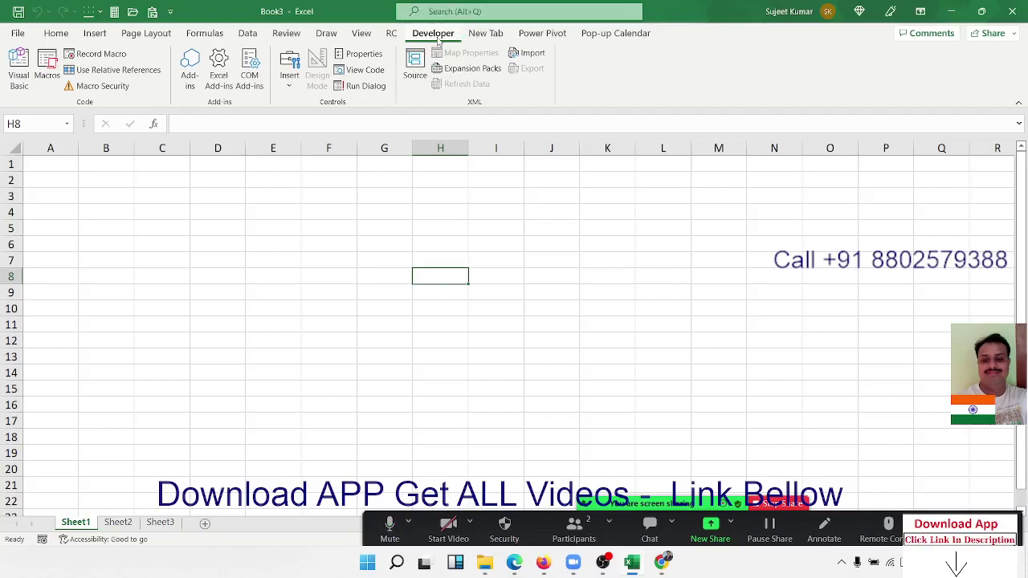
# In Customize Ribbon, untick New Tab, Add-ins and Pop-up Calendar while keeping Developer and Power Pivot
pyautogui.click(17, 33)
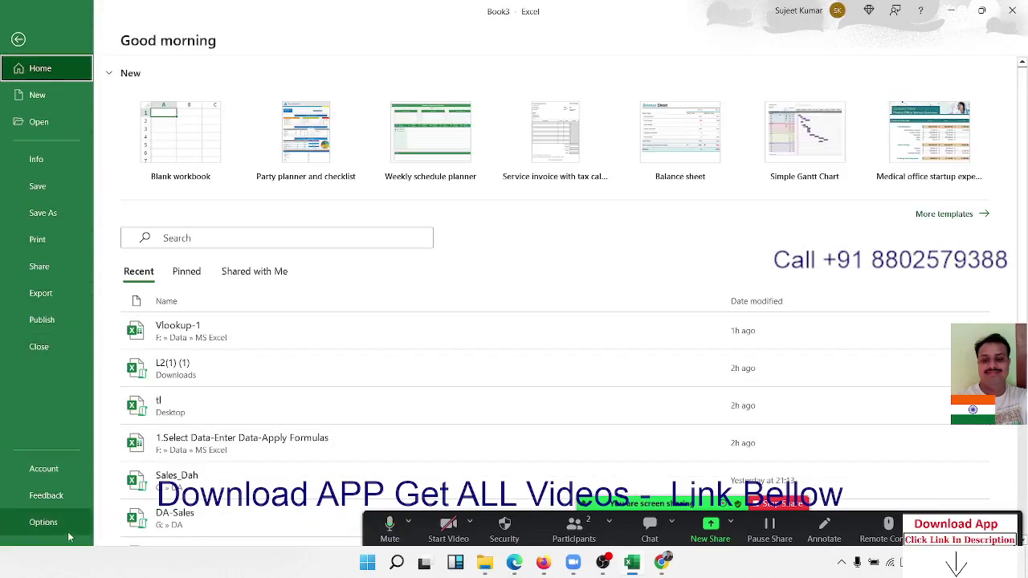
pyautogui.click(48, 523)
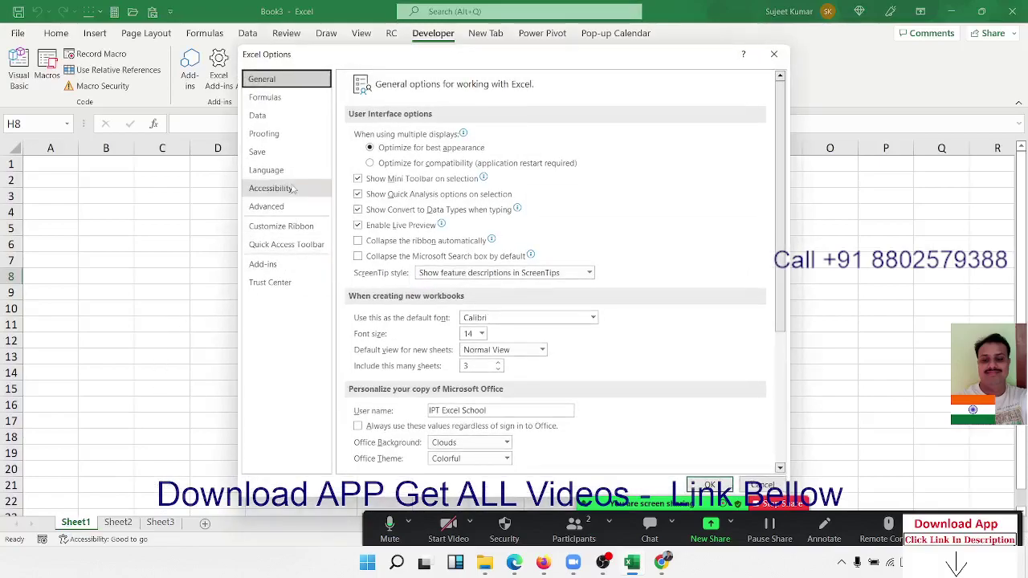
pyautogui.click(291, 228)
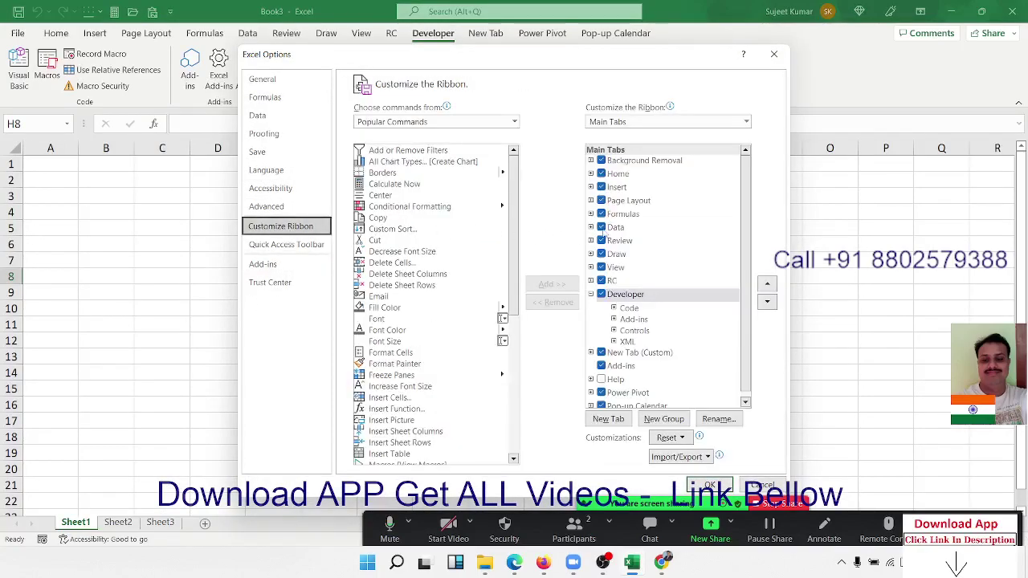
pyautogui.click(591, 294)
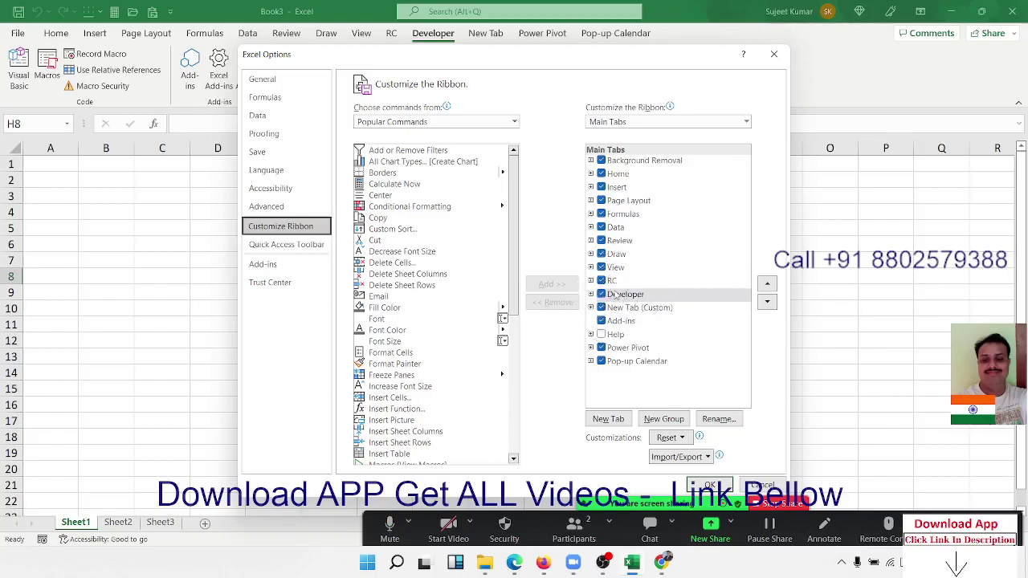
pyautogui.click(602, 299)
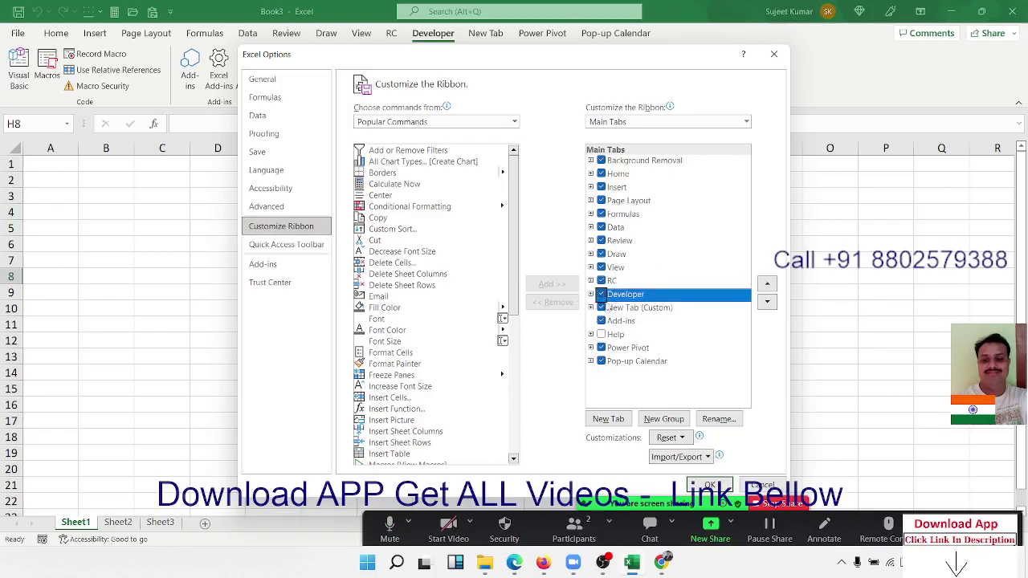
pyautogui.click(602, 308)
pyautogui.click(601, 321)
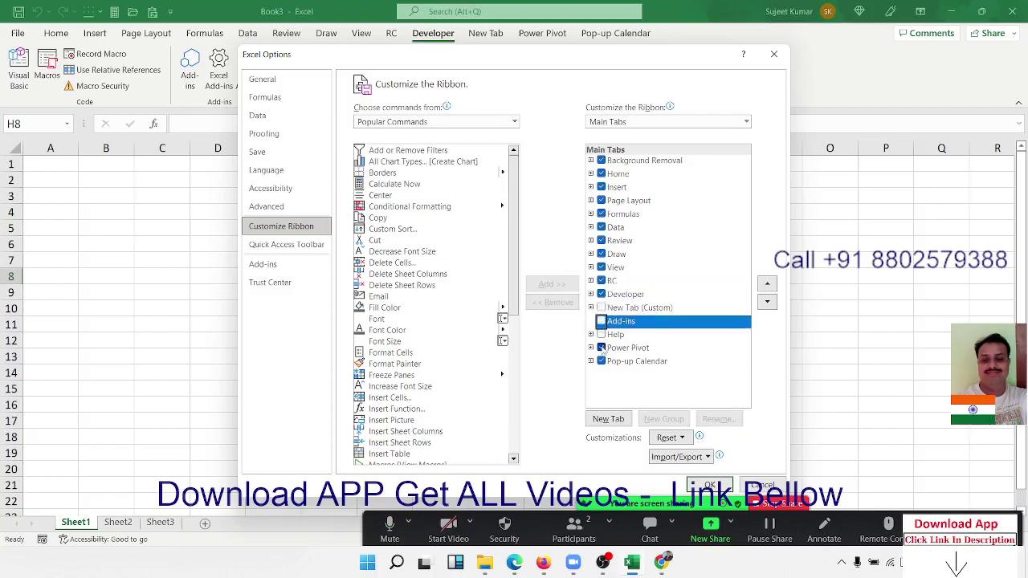
pyautogui.click(602, 348)
pyautogui.click(601, 348)
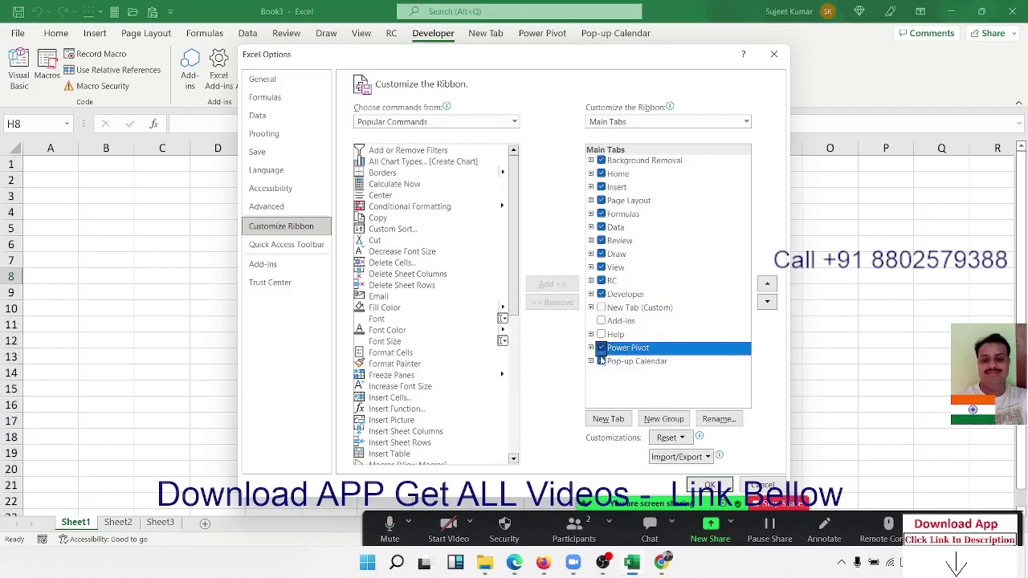
pyautogui.click(602, 361)
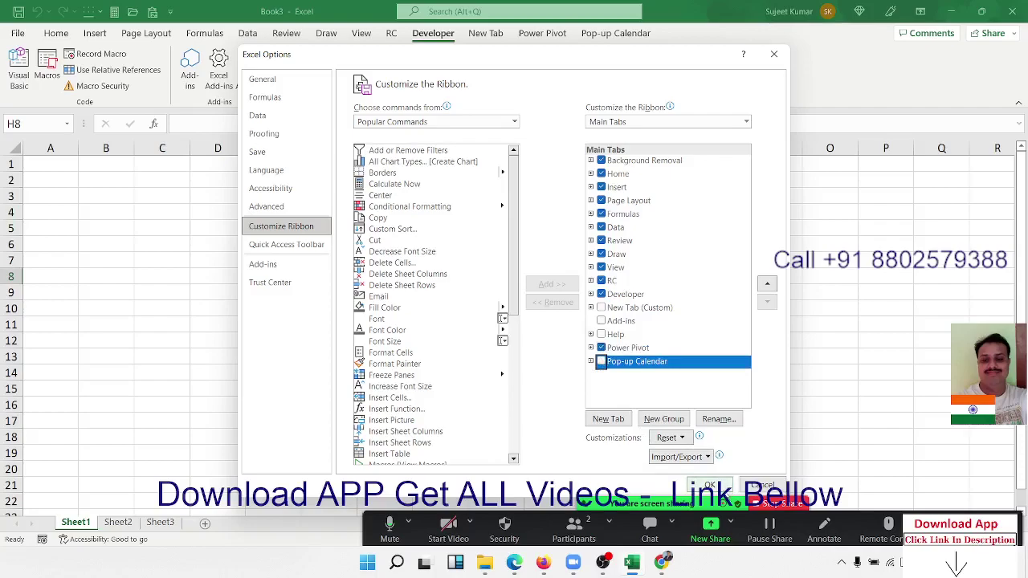
pyautogui.click(710, 485)
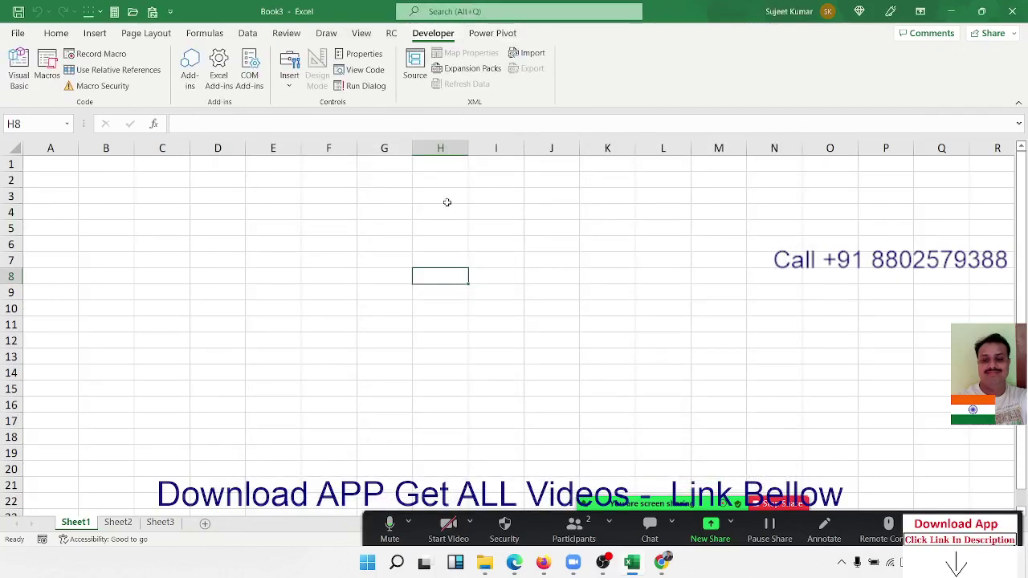
# Open Macro Security from the Developer tab to view the Trust Center Macro Settings
pyautogui.click(96, 86)
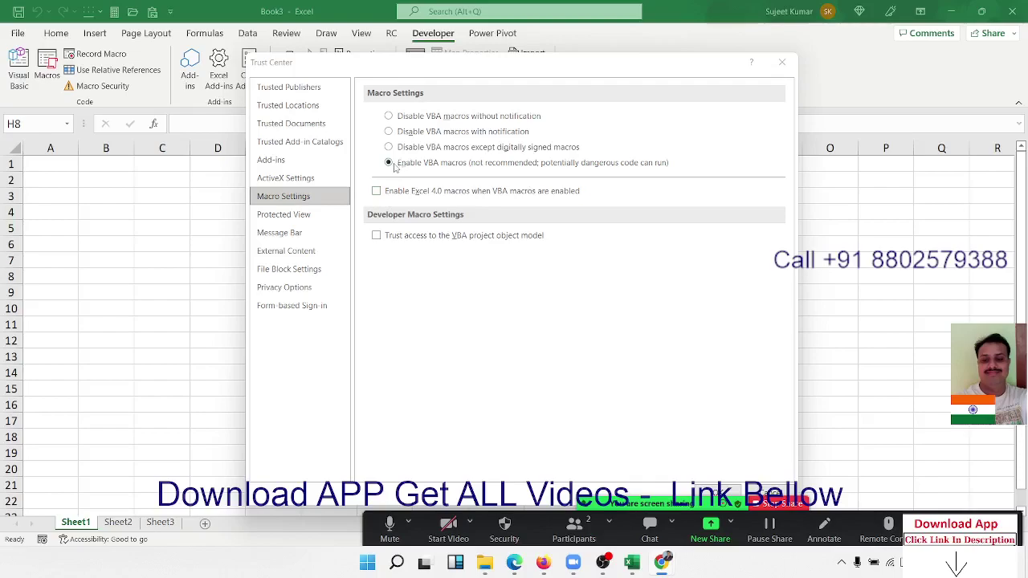
# Reopen Macro Security, keep 'Enable VBA macros' selected, and move the Trust Center window up-left
pyautogui.click(472, 56)
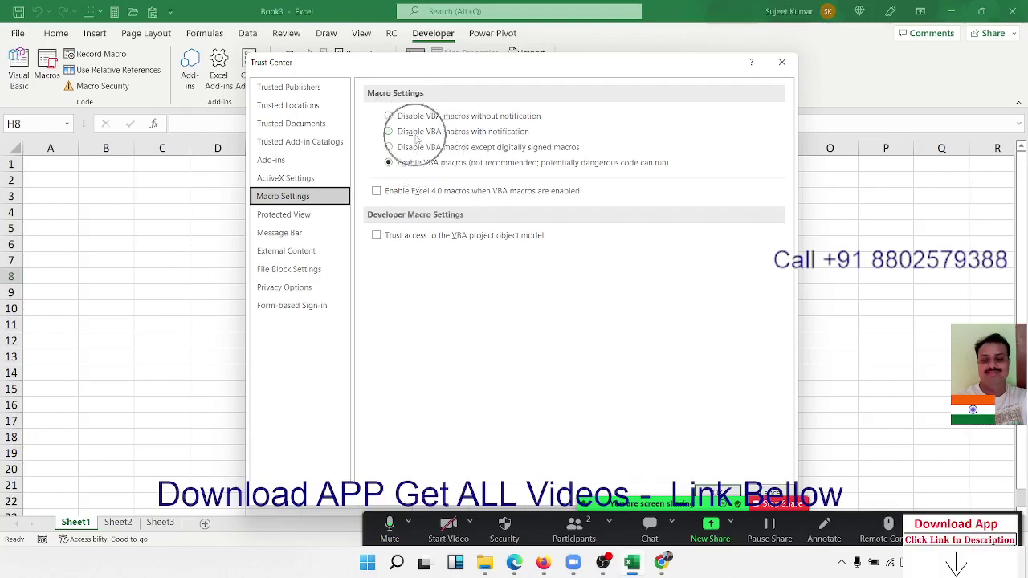
pyautogui.press('Escape')
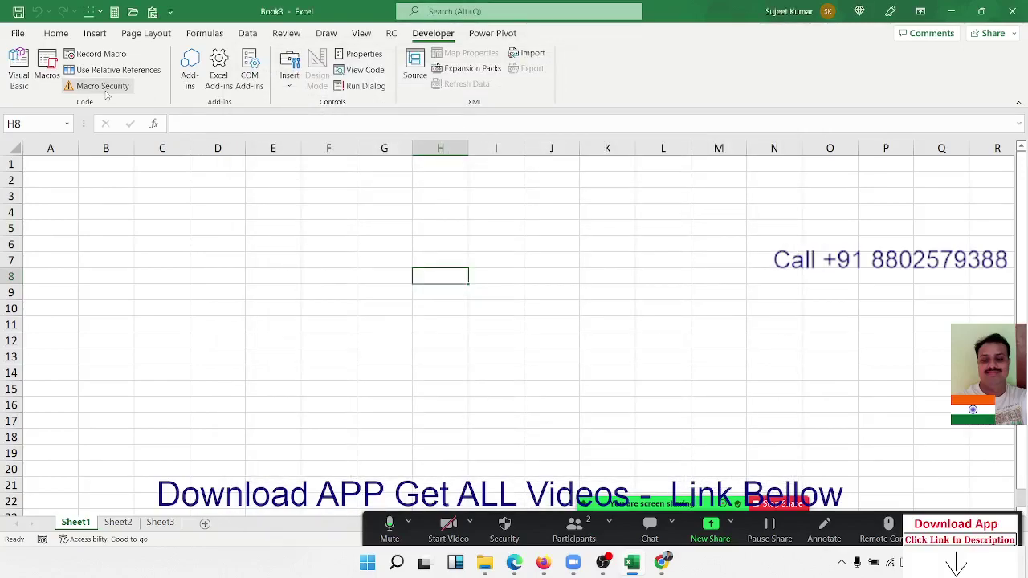
pyautogui.click(102, 86)
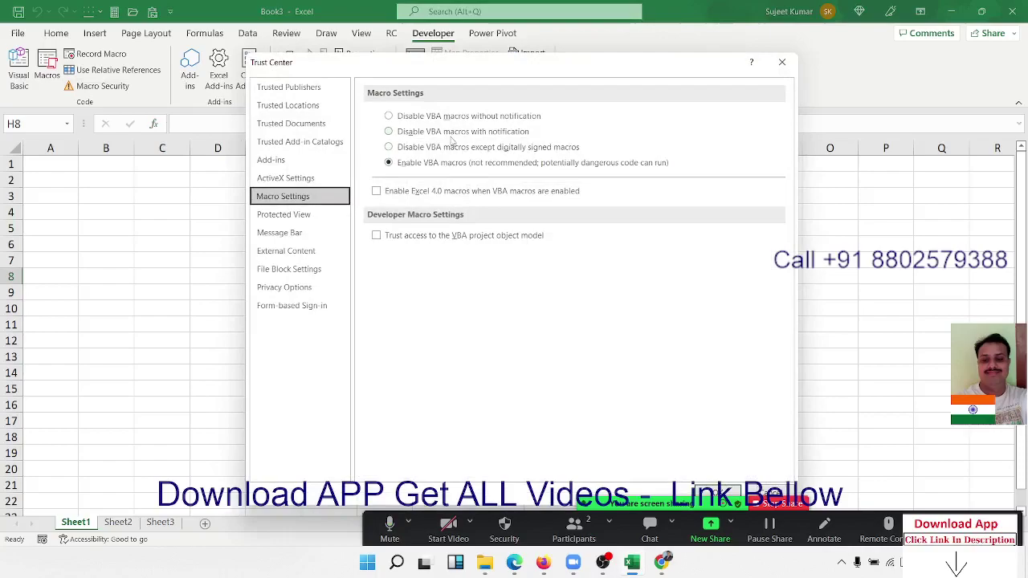
pyautogui.click(438, 163)
pyautogui.click(438, 164)
pyautogui.moveTo(396, 71)
pyautogui.mouseDown()
pyautogui.moveTo(374, 59)
pyautogui.moveTo(134, 58)
pyautogui.moveTo(537, 63)
pyautogui.moveTo(71, 66)
pyautogui.moveTo(173, 68)
pyautogui.moveTo(160, 59)
pyautogui.moveTo(340, 143)
pyautogui.mouseUp()
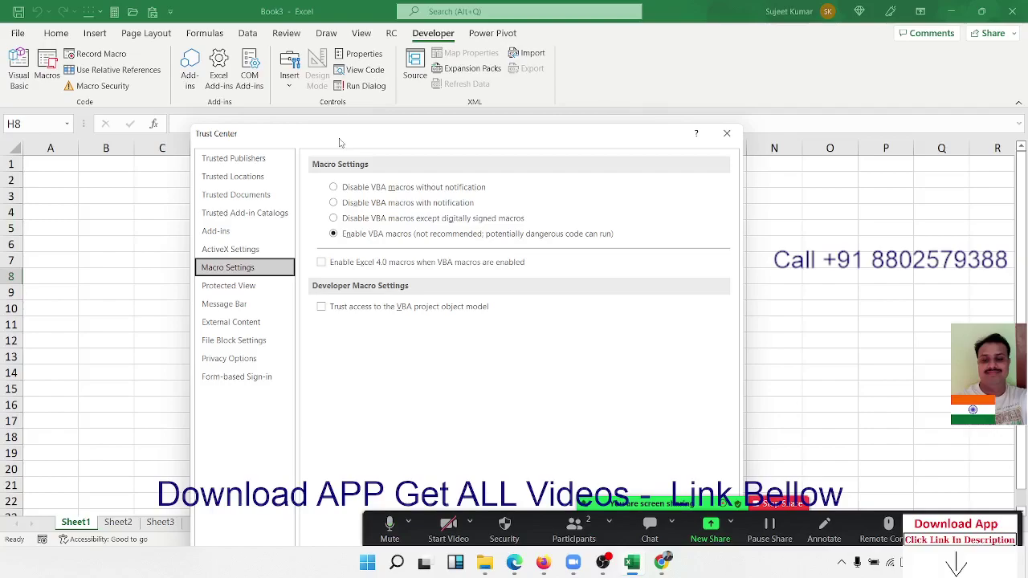
# Close the Trust Center, tick Shrink to fit for E2:F2, then dismiss Format Cells without applying
pyautogui.click(727, 134)
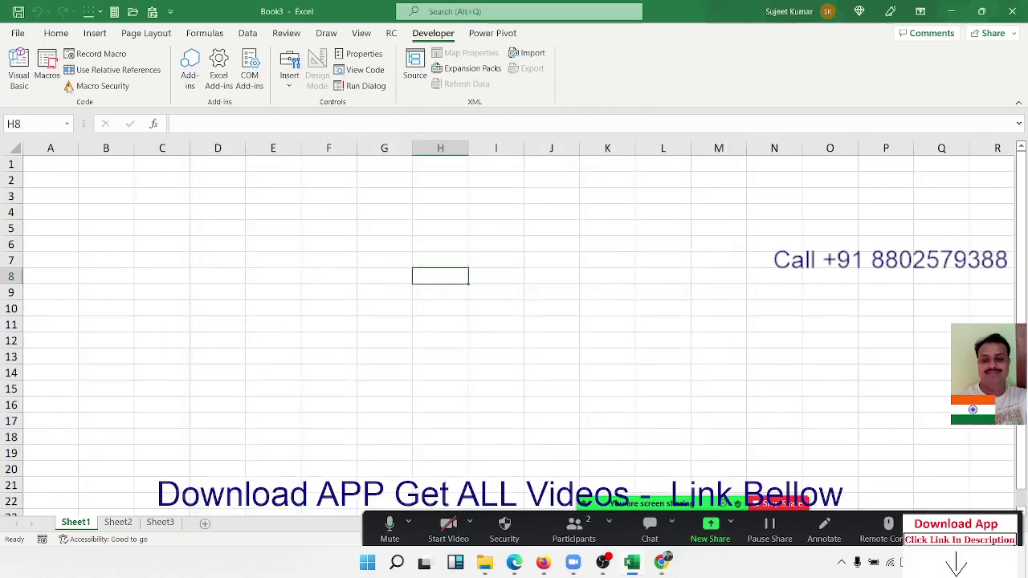
pyautogui.click(50, 34)
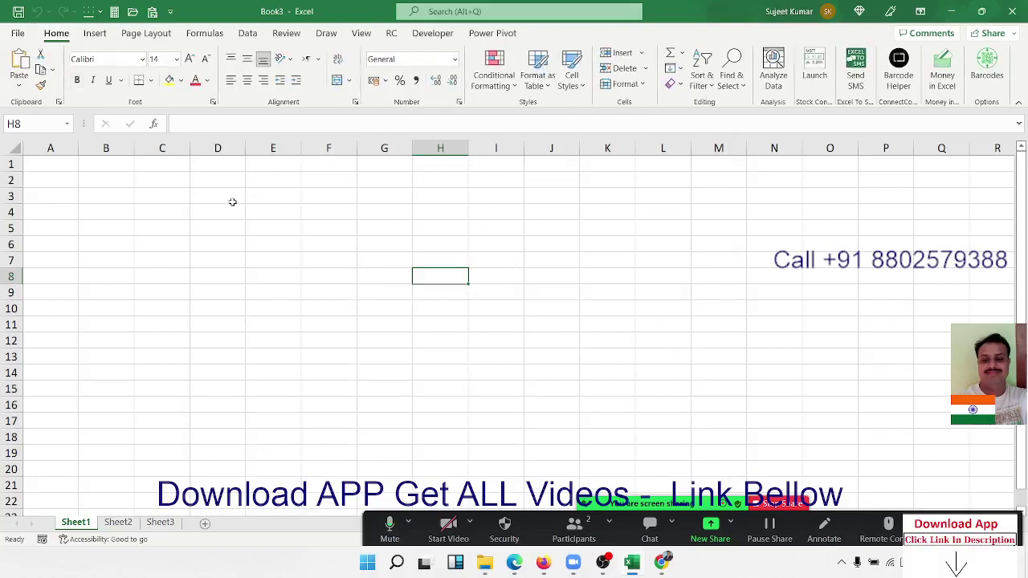
pyautogui.moveTo(259, 183); pyautogui.dragTo(321, 185)
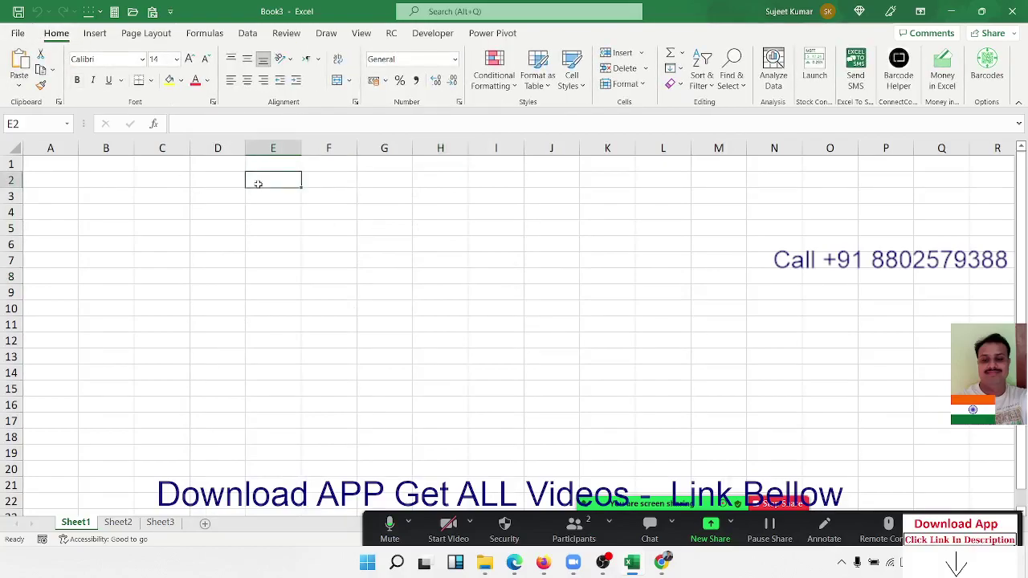
pyautogui.click(355, 102)
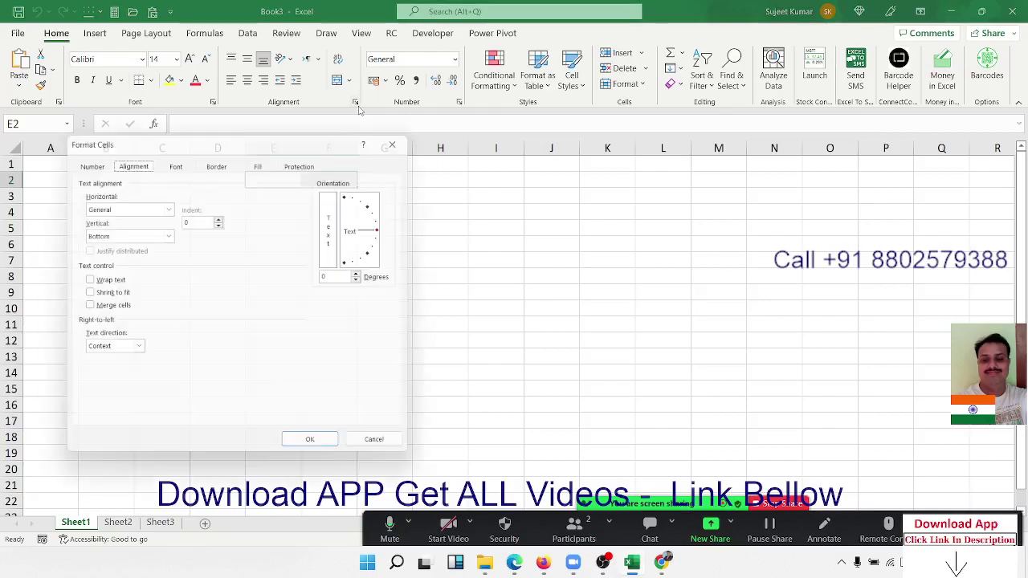
pyautogui.click(84, 294)
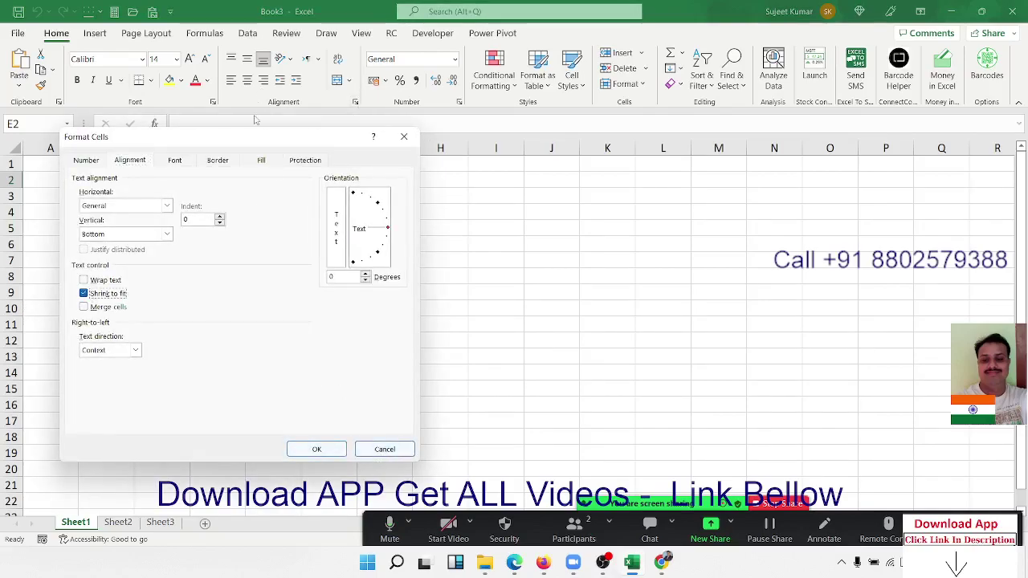
pyautogui.moveTo(255, 143)
pyautogui.mouseDown()
pyautogui.moveTo(273, 153)
pyautogui.moveTo(552, 151)
pyautogui.mouseUp()
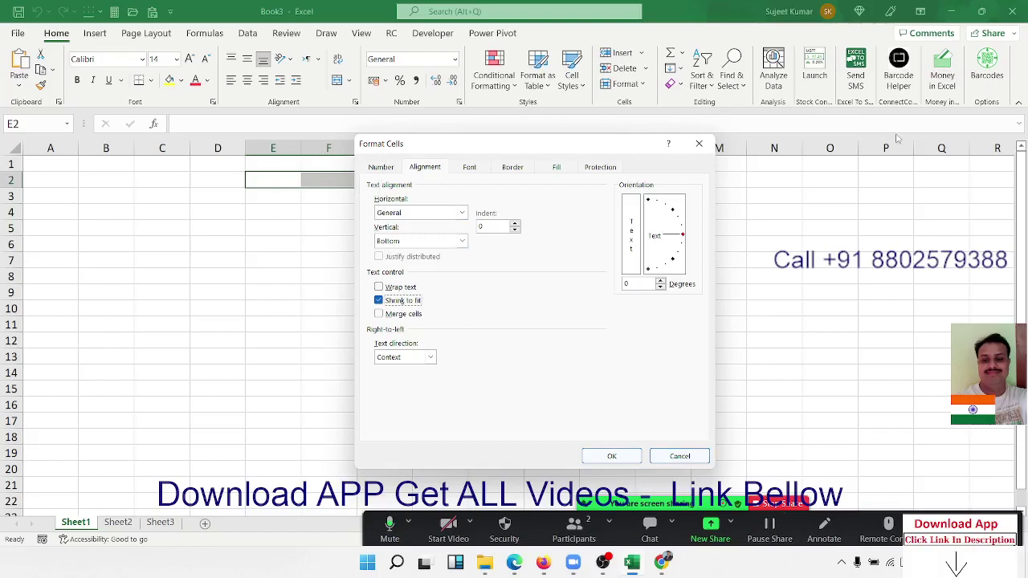
pyautogui.click(707, 142)
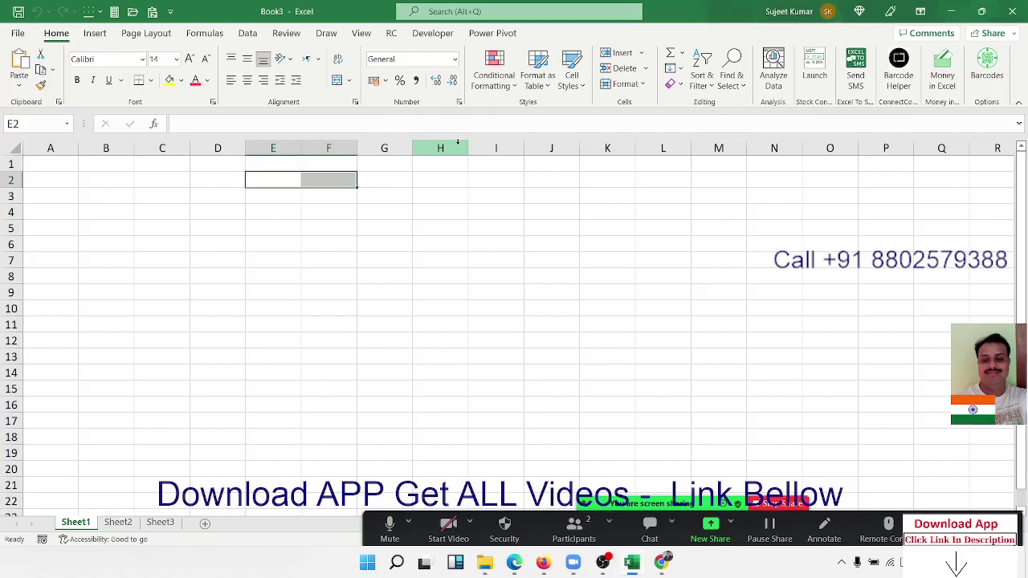
pyautogui.click(443, 195)
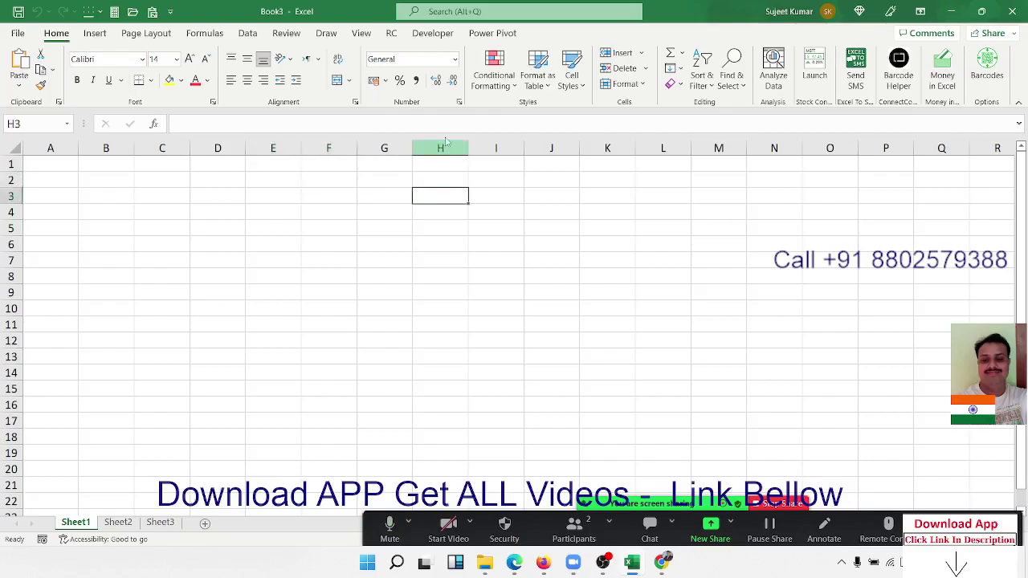
pyautogui.click(433, 35)
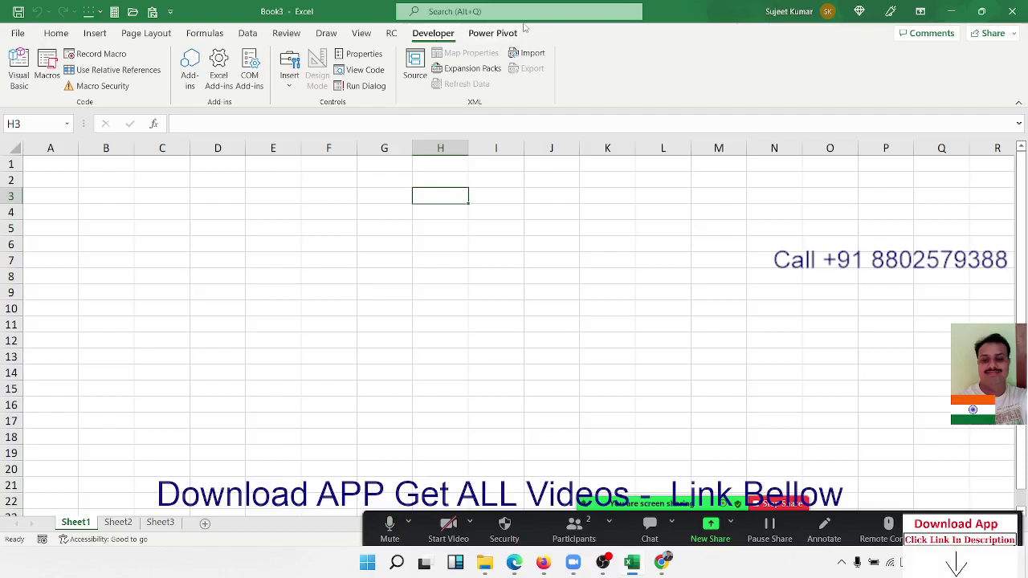
pyautogui.click(297, 175)
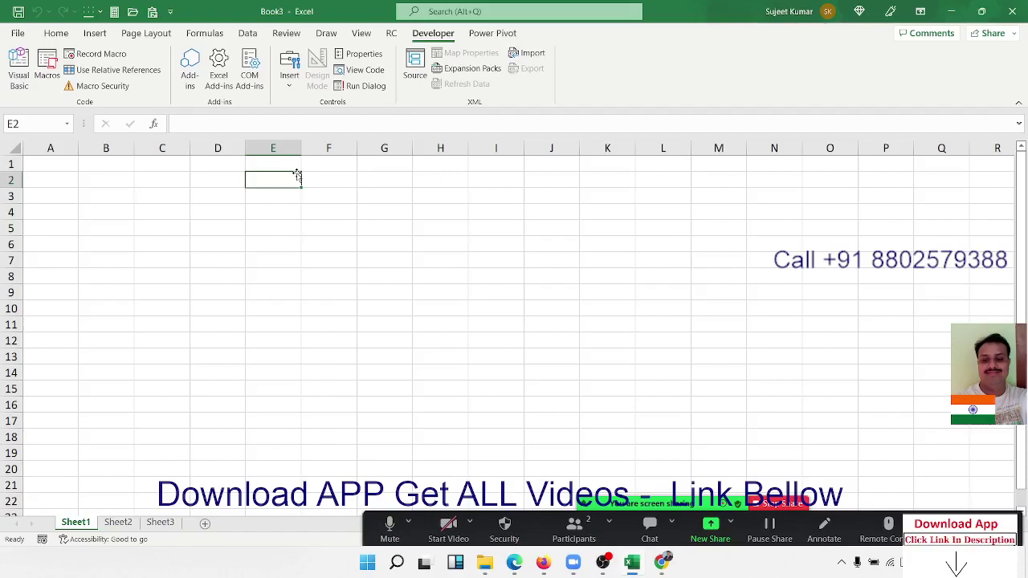
pyautogui.click(321, 193)
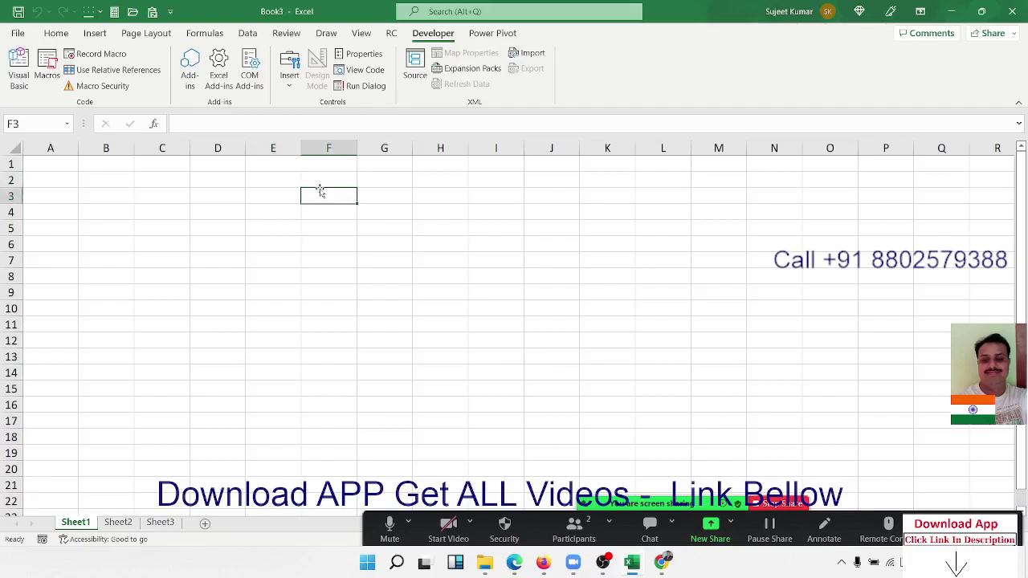
pyautogui.click(257, 180)
pyautogui.click(248, 202)
pyautogui.click(236, 199)
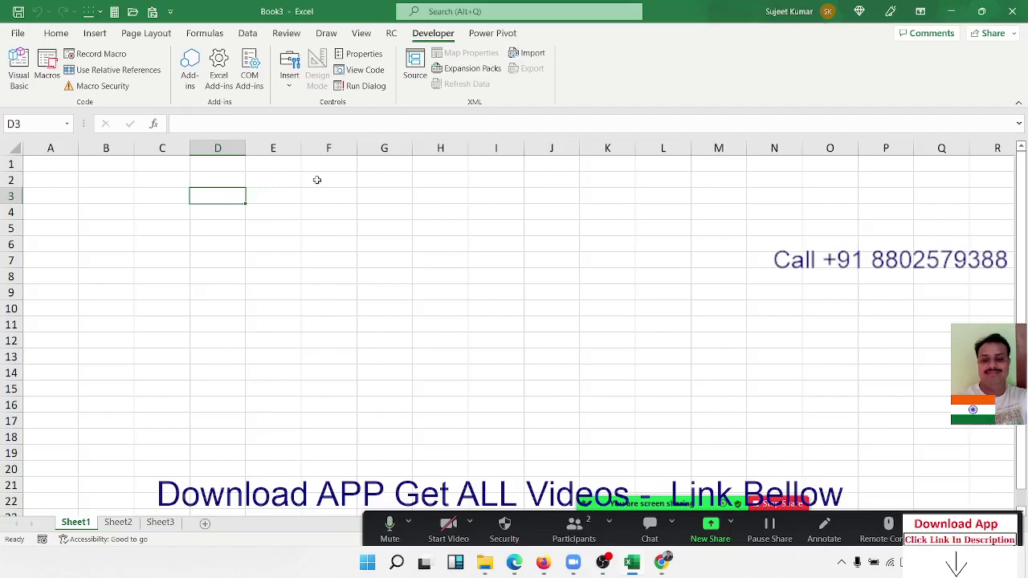
# Reopen Macro Security, confirm 'Enable VBA macros' stays selected, and close the Trust Center
pyautogui.click(127, 94)
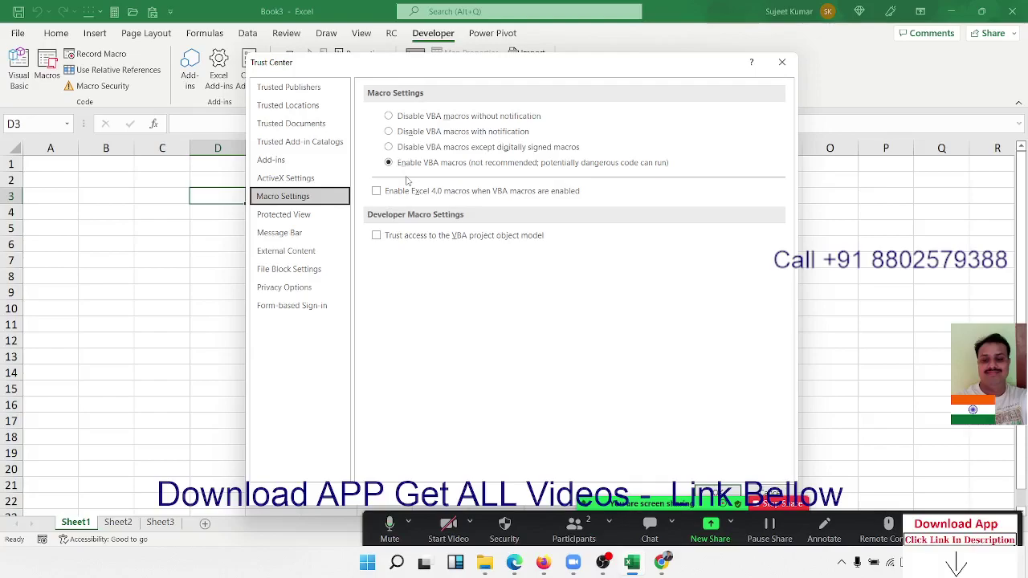
pyautogui.click(494, 170)
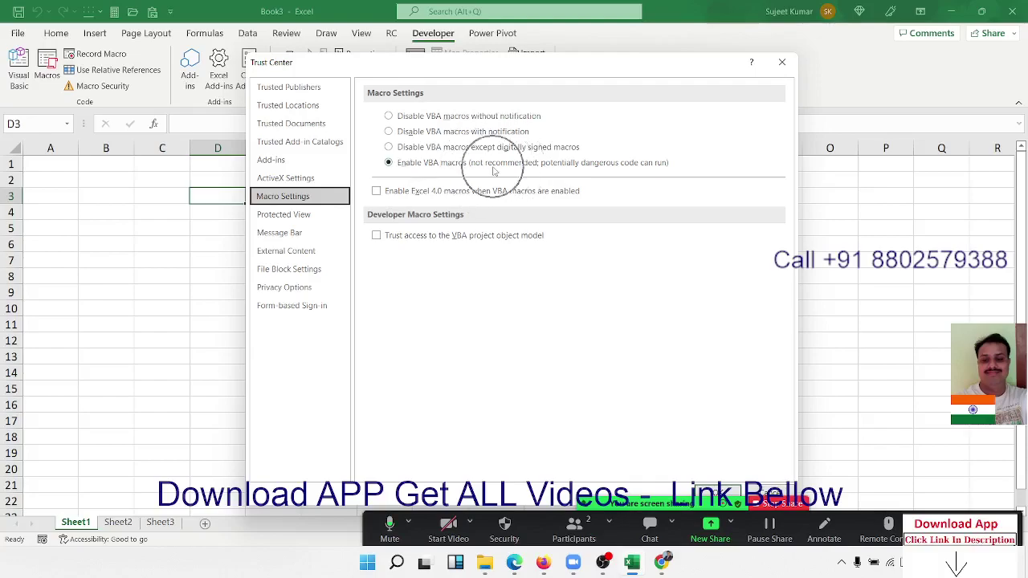
pyautogui.click(494, 170)
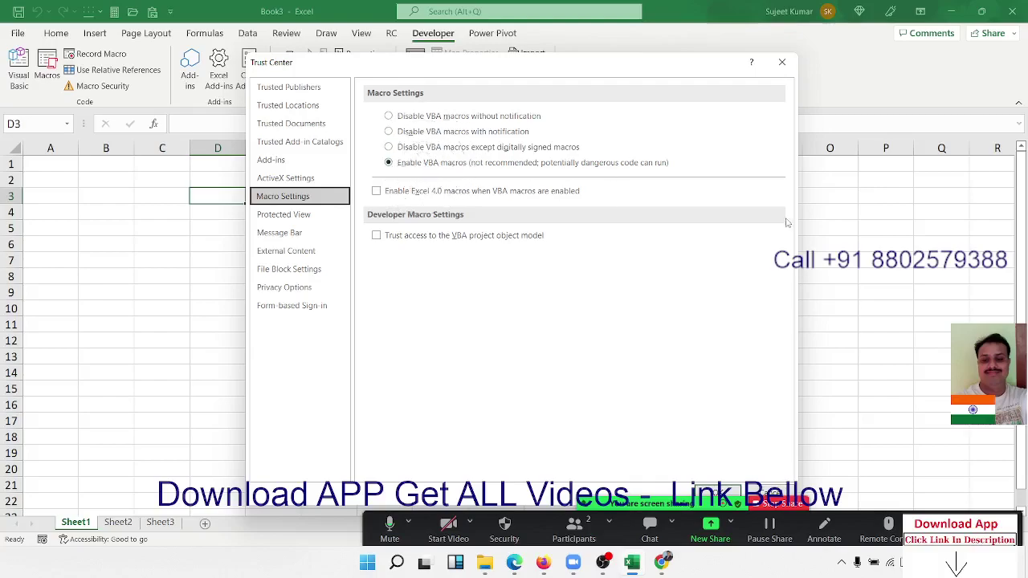
pyautogui.click(784, 63)
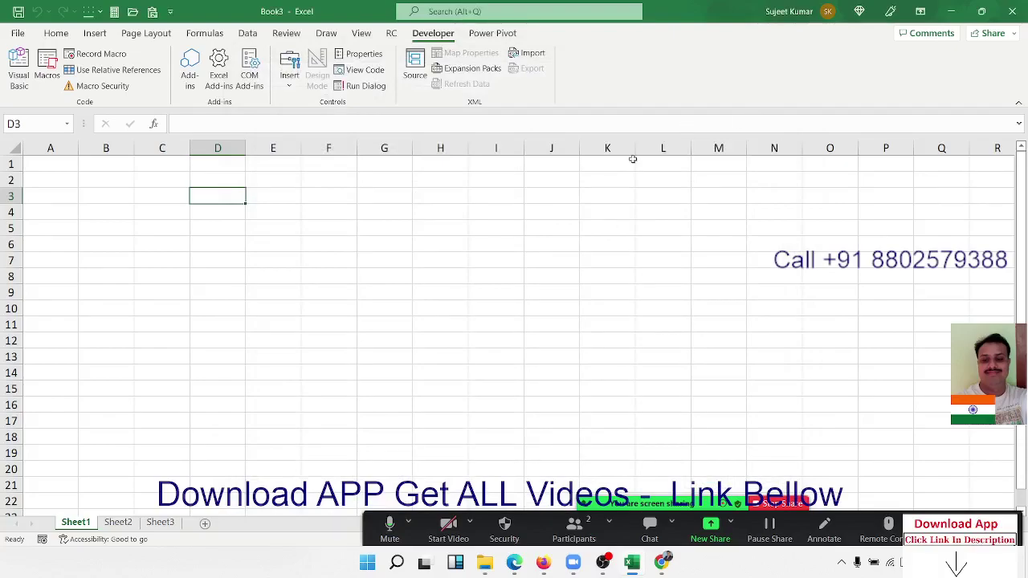
# Launch File Explorer from the taskbar and go to the Desktop folder
pyautogui.click(493, 565)
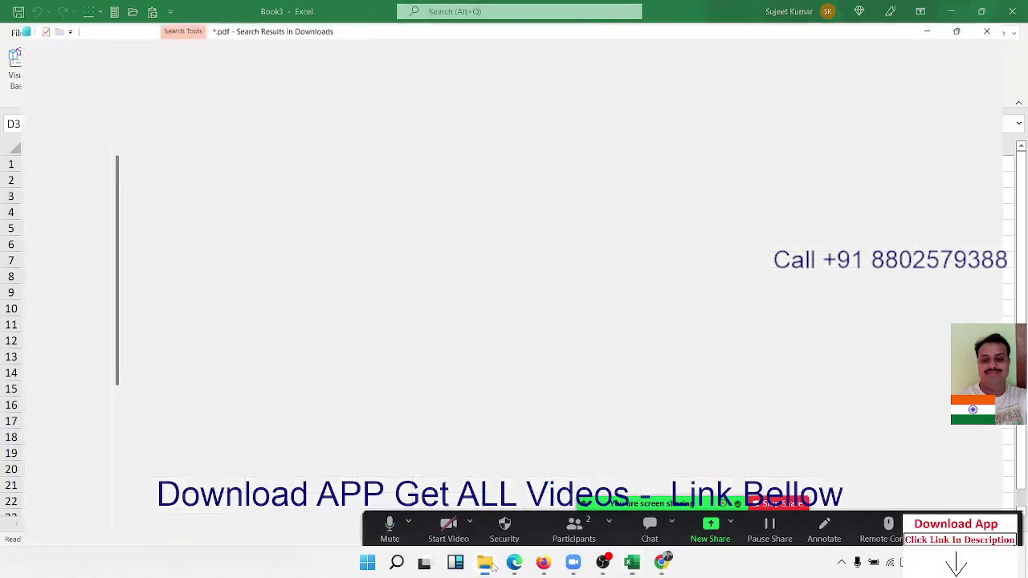
pyautogui.click(608, 355)
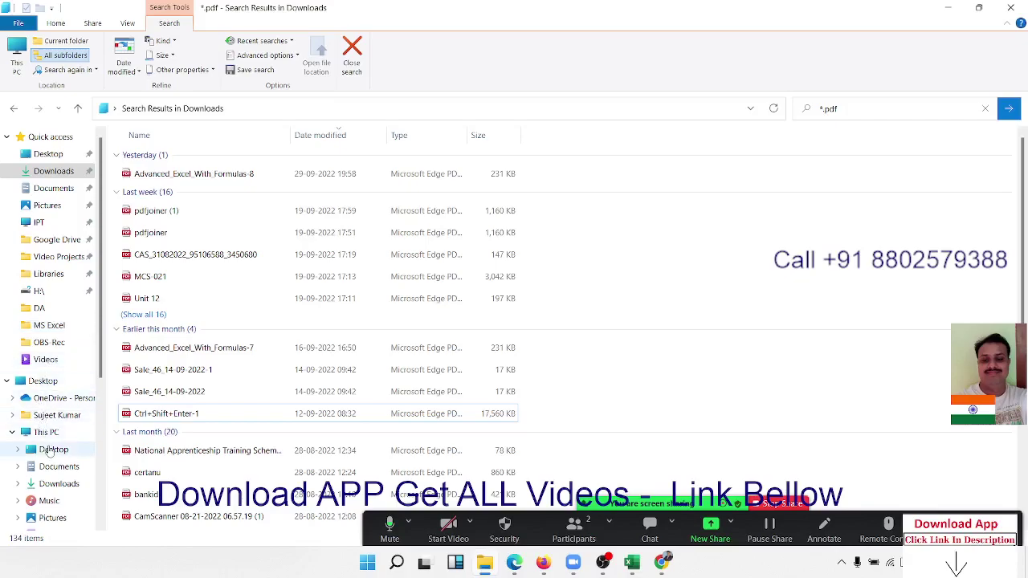
pyautogui.click(50, 451)
# Open the File2 folder and circle the Data1, Download App and File (1) workbooks with Zoom's Draw tool
pyautogui.doubleClick(144, 193)
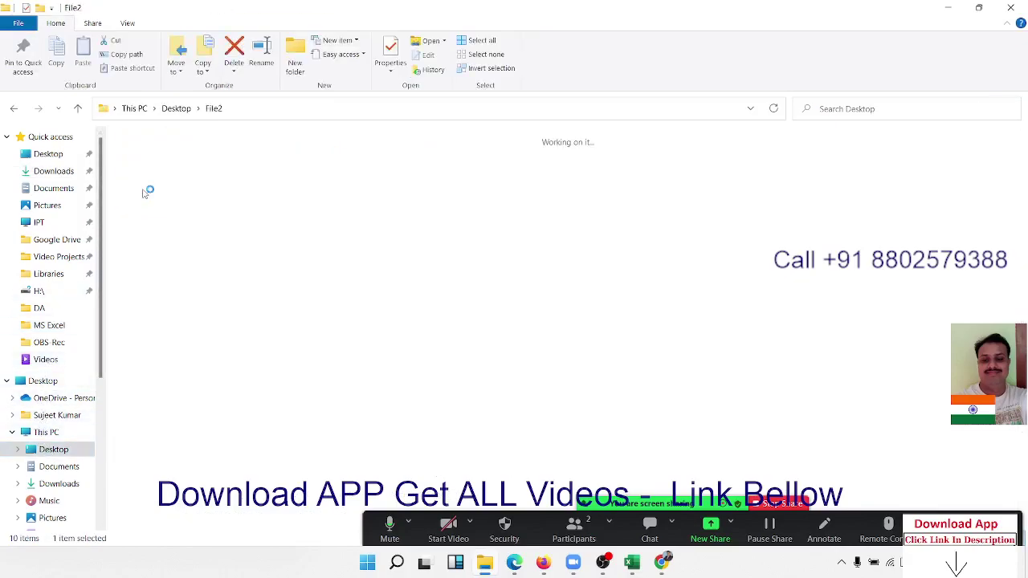
pyautogui.click(821, 530)
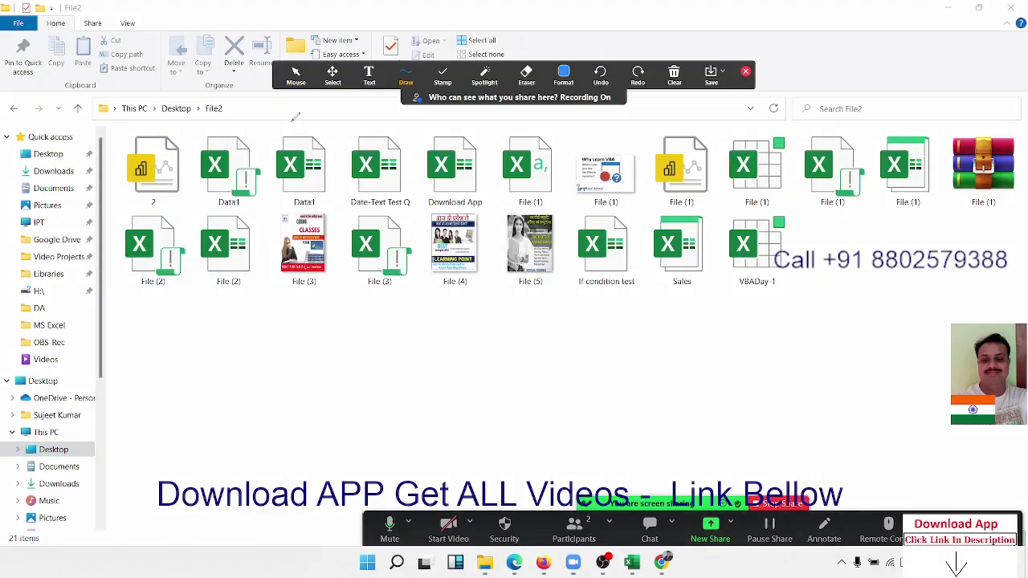
pyautogui.moveTo(289, 120)
pyautogui.mouseDown()
pyautogui.moveTo(338, 200)
pyautogui.moveTo(289, 125)
pyautogui.mouseUp()
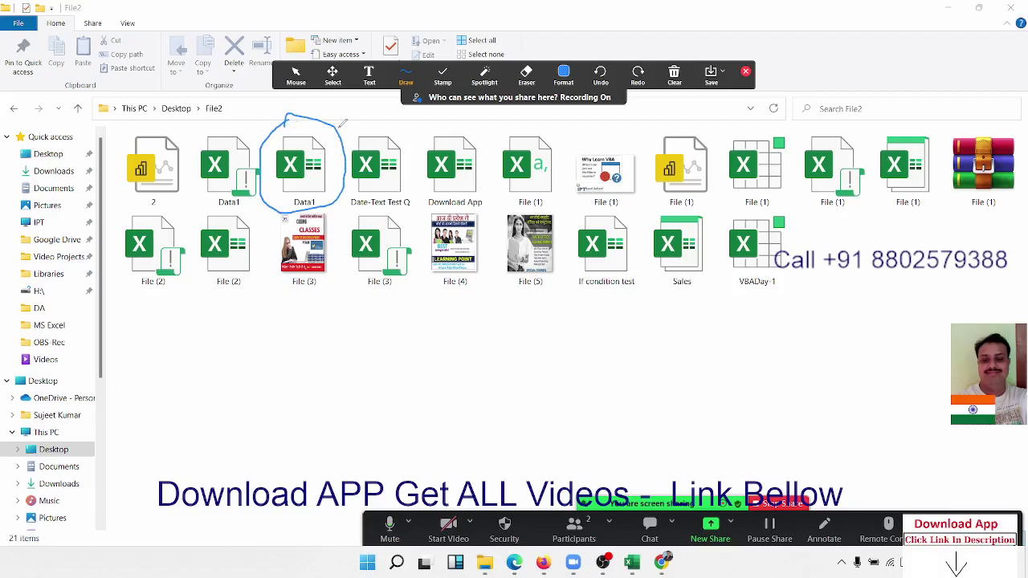
pyautogui.moveTo(357, 113)
pyautogui.mouseDown()
pyautogui.moveTo(372, 201)
pyautogui.moveTo(361, 123)
pyautogui.mouseUp()
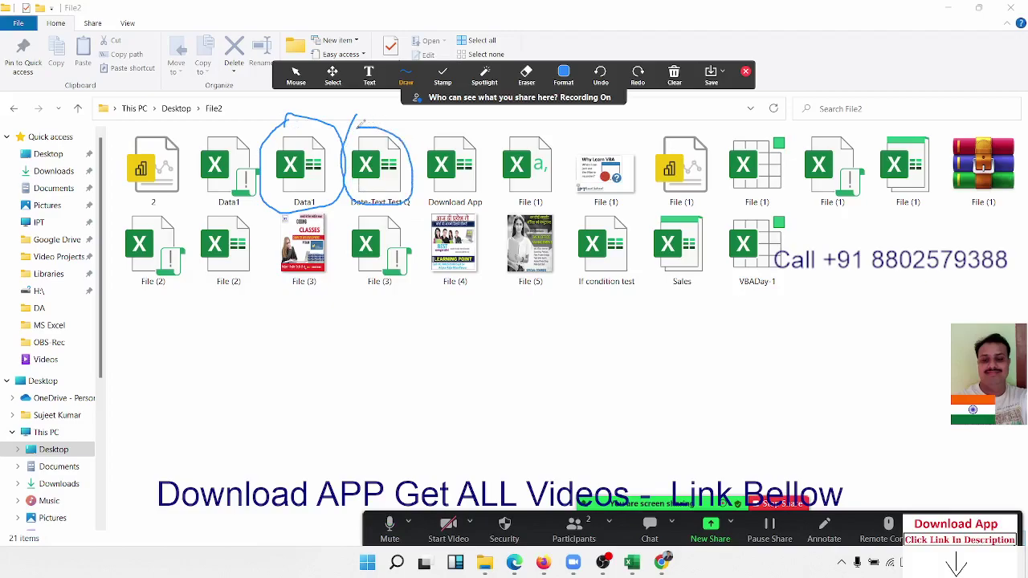
pyautogui.moveTo(415, 128)
pyautogui.mouseDown()
pyautogui.moveTo(490, 195)
pyautogui.moveTo(417, 136)
pyautogui.mouseUp()
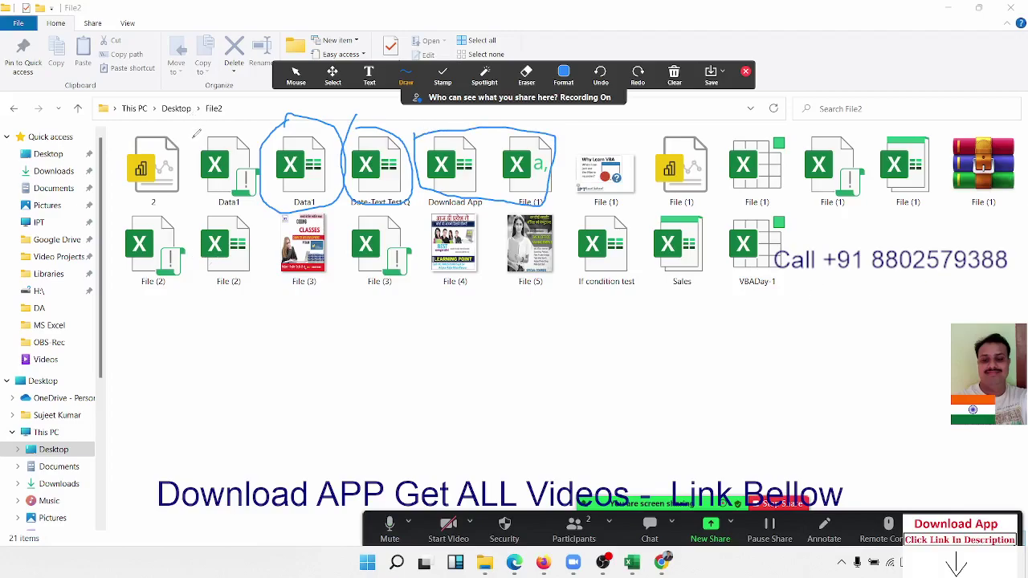
pyautogui.moveTo(202, 138)
pyautogui.mouseDown()
pyautogui.moveTo(244, 206)
pyautogui.moveTo(202, 119)
pyautogui.mouseUp()
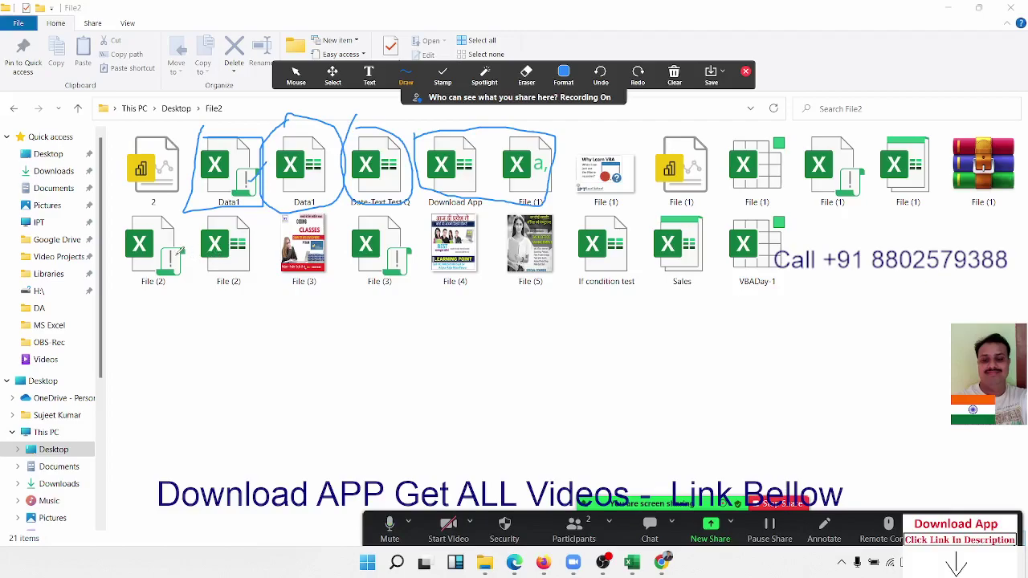
# Mark the File (2) and File (1) workbooks, then clear all drawings and stop annotating
pyautogui.moveTo(179, 249); pyautogui.dragTo(196, 245)
pyautogui.moveTo(152, 211)
pyautogui.mouseDown()
pyautogui.moveTo(112, 251)
pyautogui.moveTo(197, 224)
pyautogui.moveTo(143, 210)
pyautogui.mouseUp()
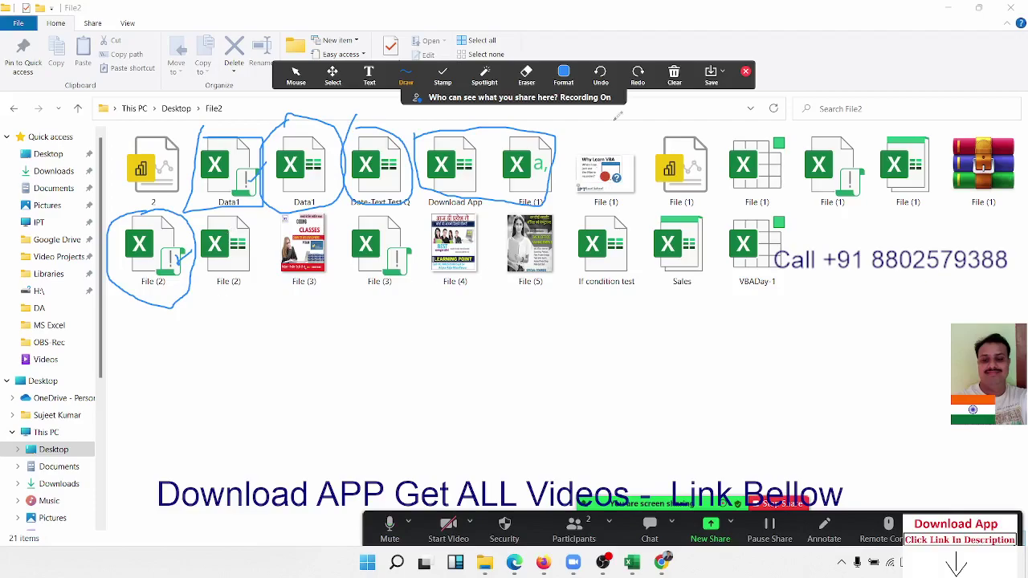
pyautogui.moveTo(720, 136)
pyautogui.mouseDown()
pyautogui.moveTo(789, 161)
pyautogui.moveTo(723, 139)
pyautogui.mouseUp()
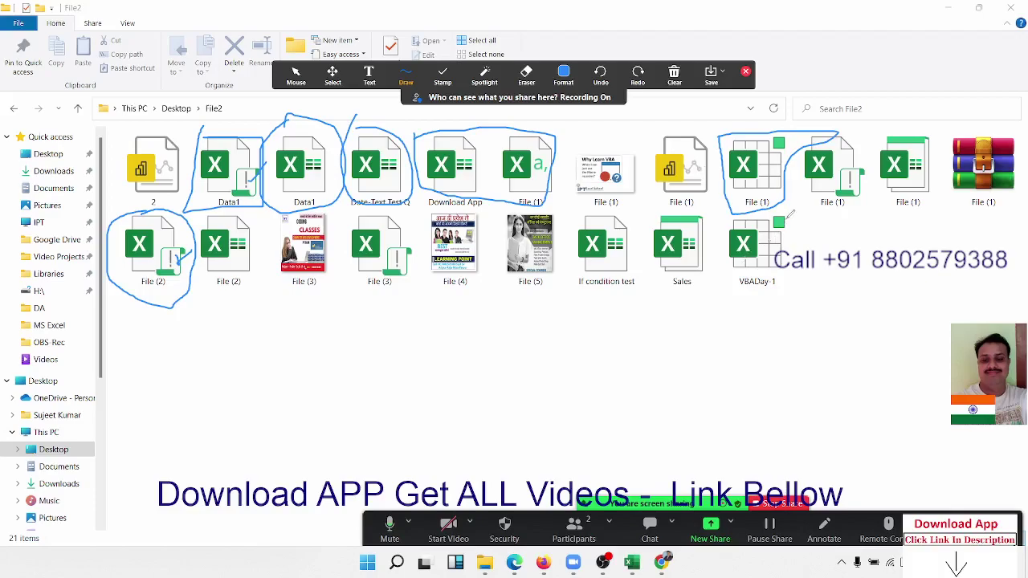
pyautogui.moveTo(792, 205); pyautogui.dragTo(803, 193)
pyautogui.moveTo(756, 150); pyautogui.dragTo(773, 183)
pyautogui.moveTo(767, 144); pyautogui.dragTo(745, 187)
pyautogui.click(674, 76)
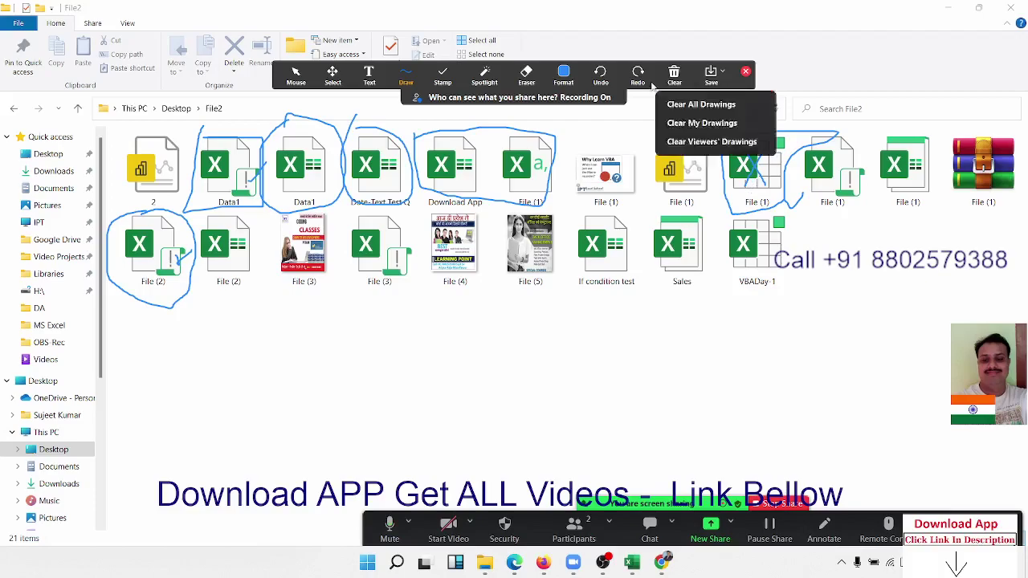
pyautogui.click(696, 123)
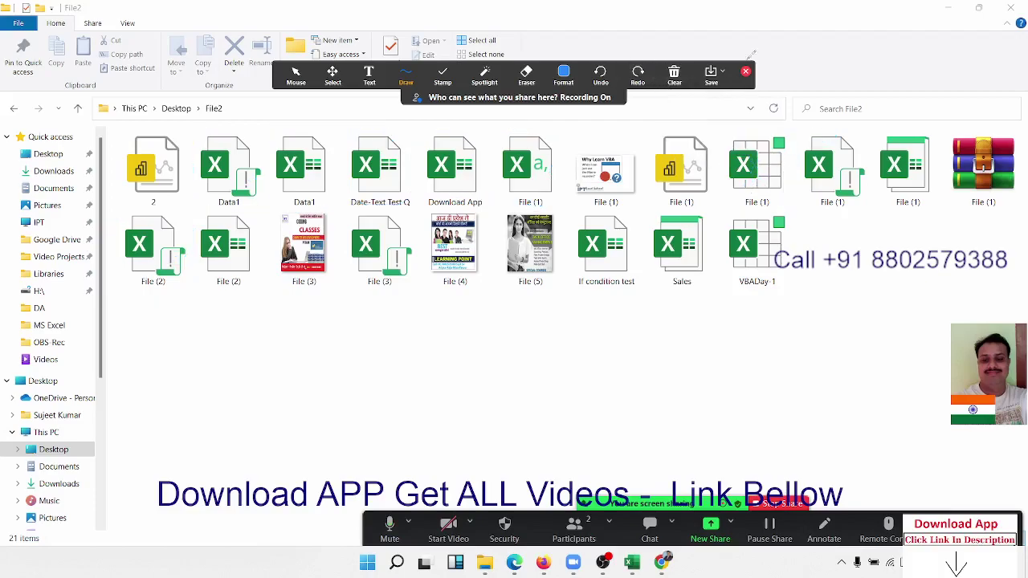
pyautogui.click(745, 72)
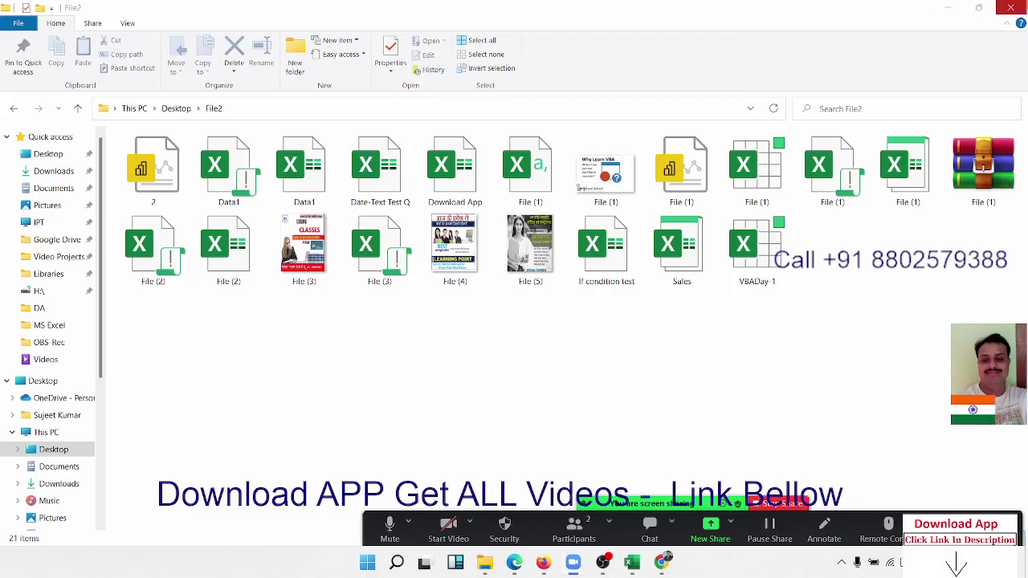
# Close File Explorer, open Book3's Save dialog, check the .xlsm file type, then cancel
pyautogui.click(1010, 8)
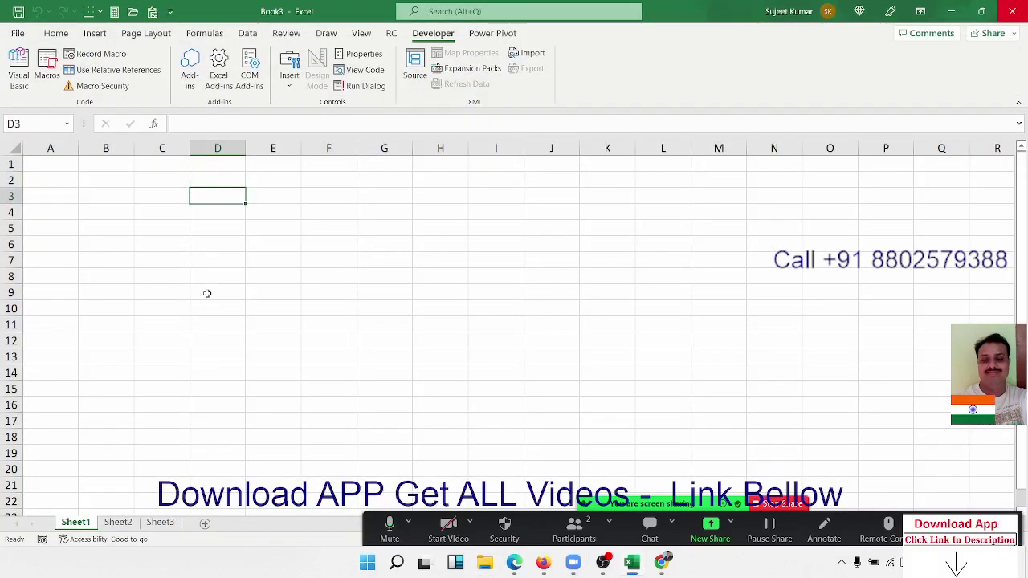
pyautogui.click(17, 12)
pyautogui.click(634, 240)
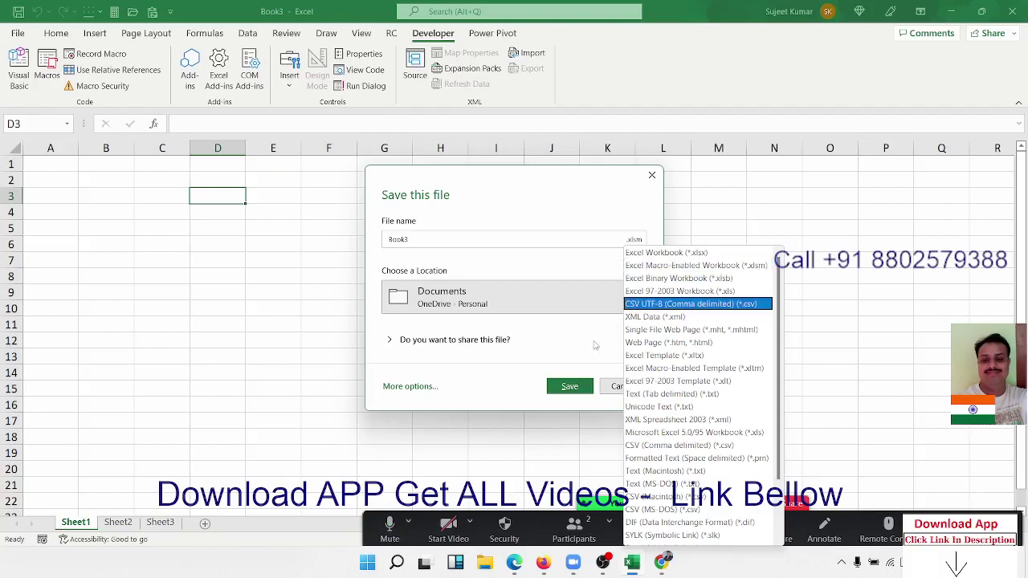
pyautogui.click(584, 345)
pyautogui.click(585, 346)
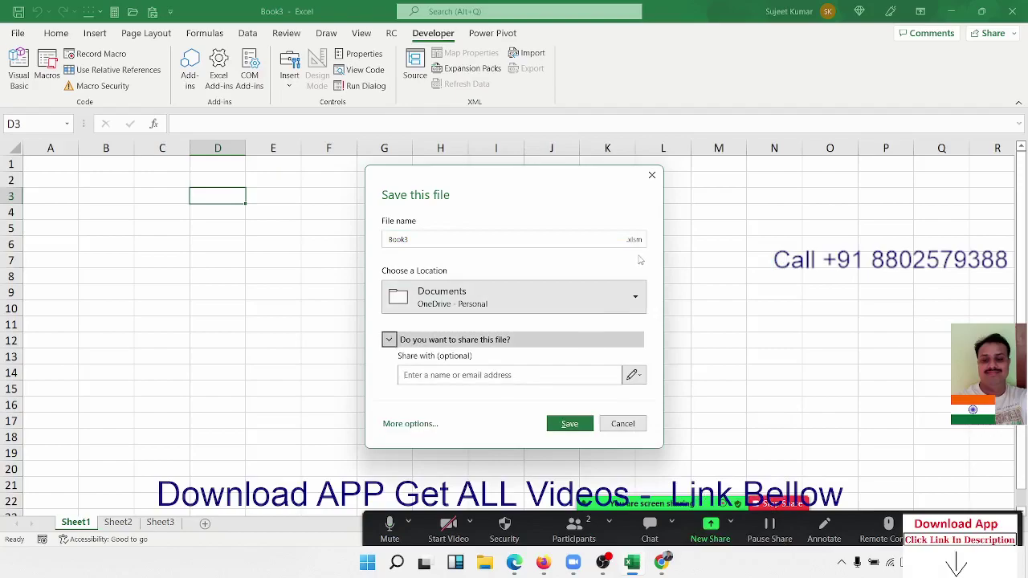
pyautogui.click(619, 419)
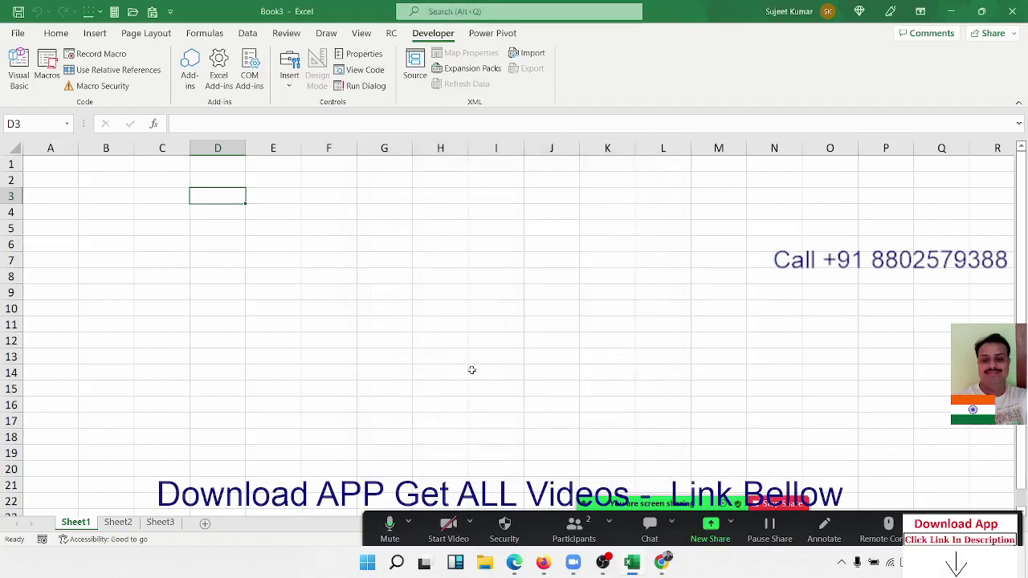
# Select B4, then set Excel Macro-Enabled Workbook as the default save format in Options > Save
pyautogui.click(127, 212)
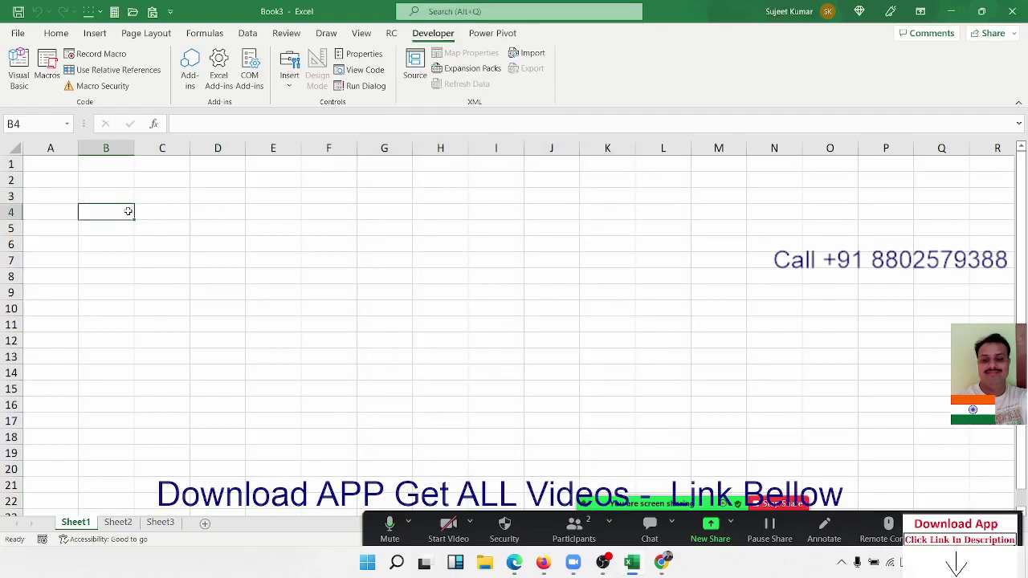
pyautogui.click(17, 34)
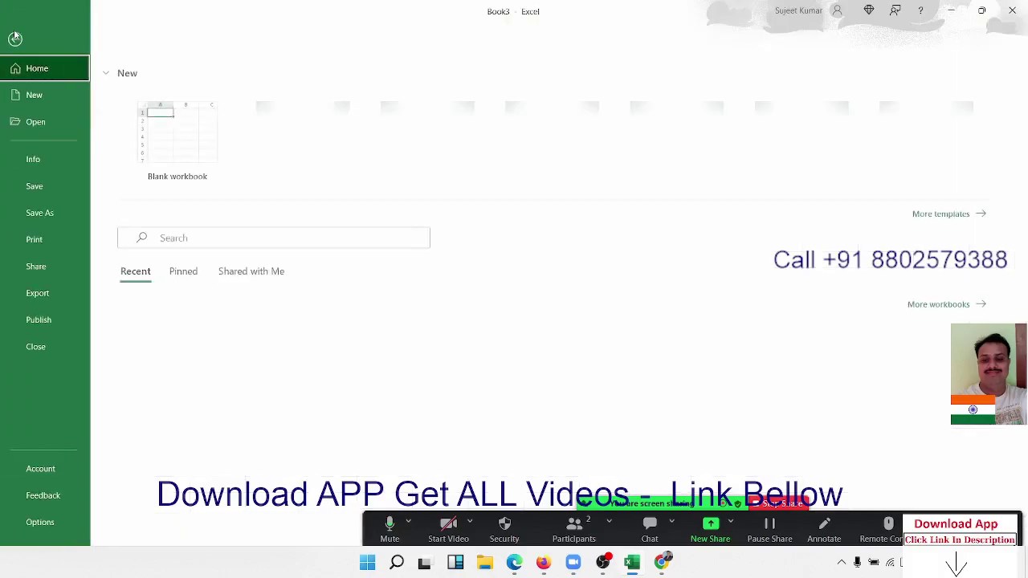
pyautogui.click(48, 524)
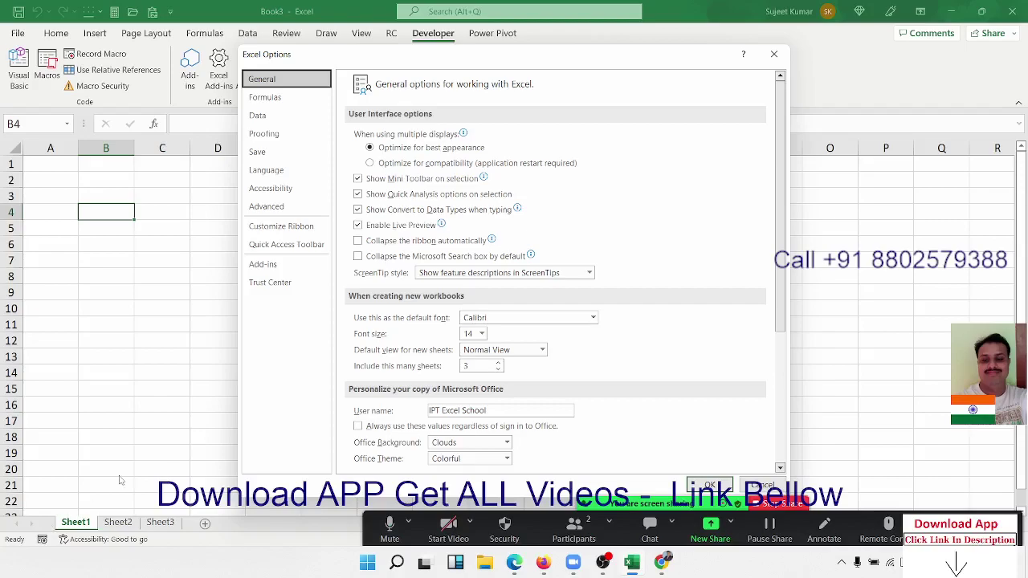
pyautogui.click(271, 151)
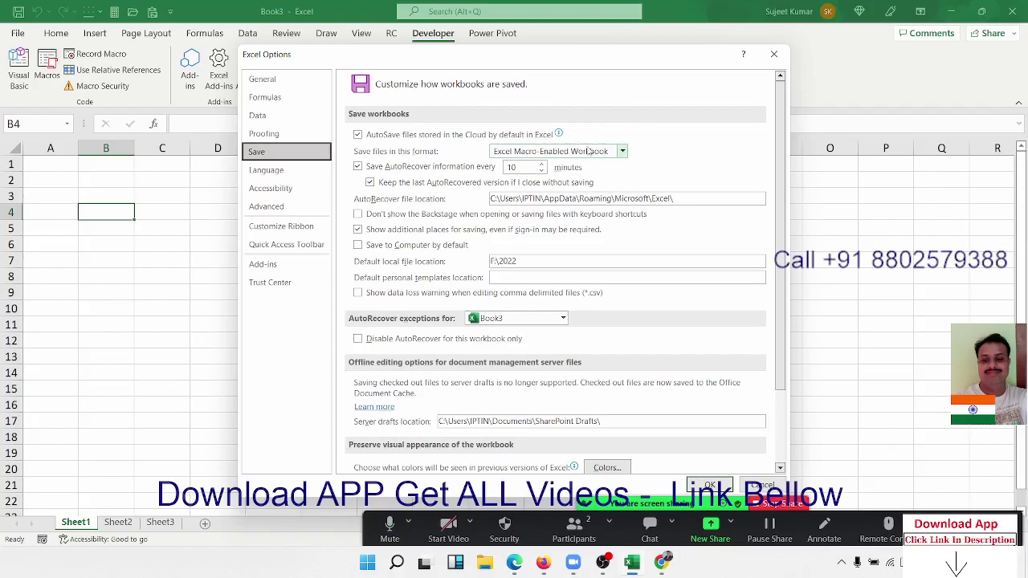
pyautogui.click(589, 151)
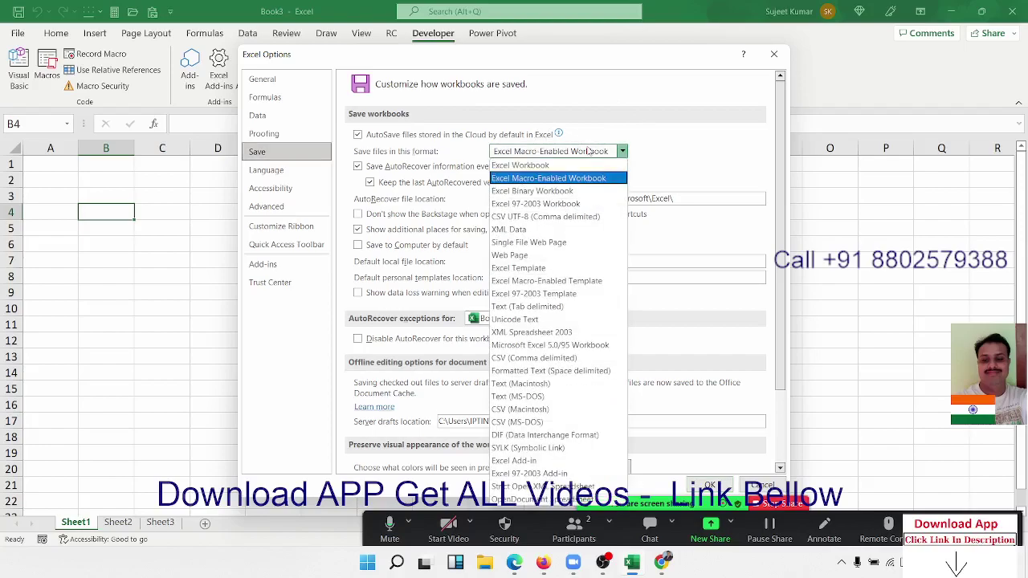
pyautogui.click(588, 151)
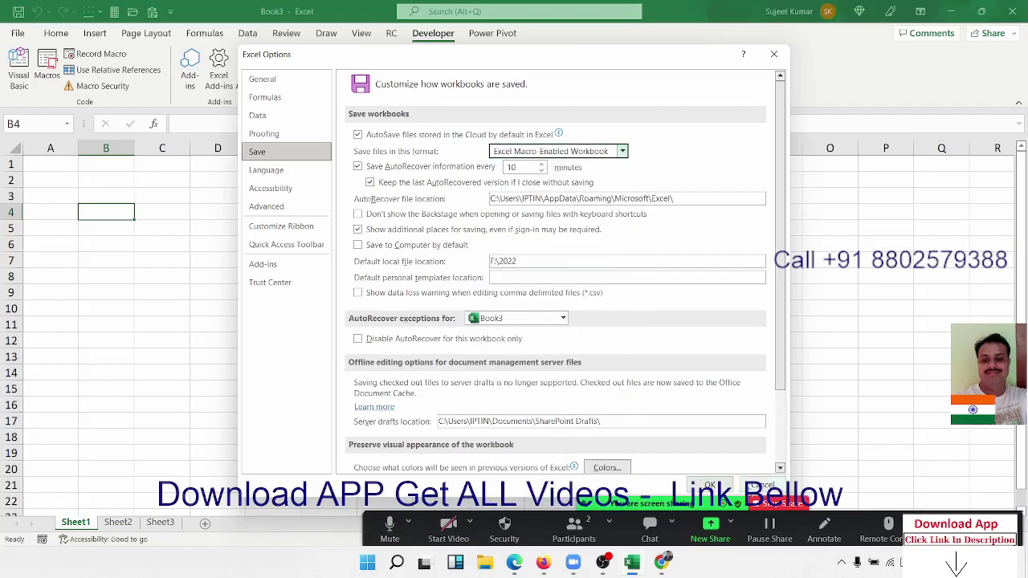
pyautogui.click(710, 486)
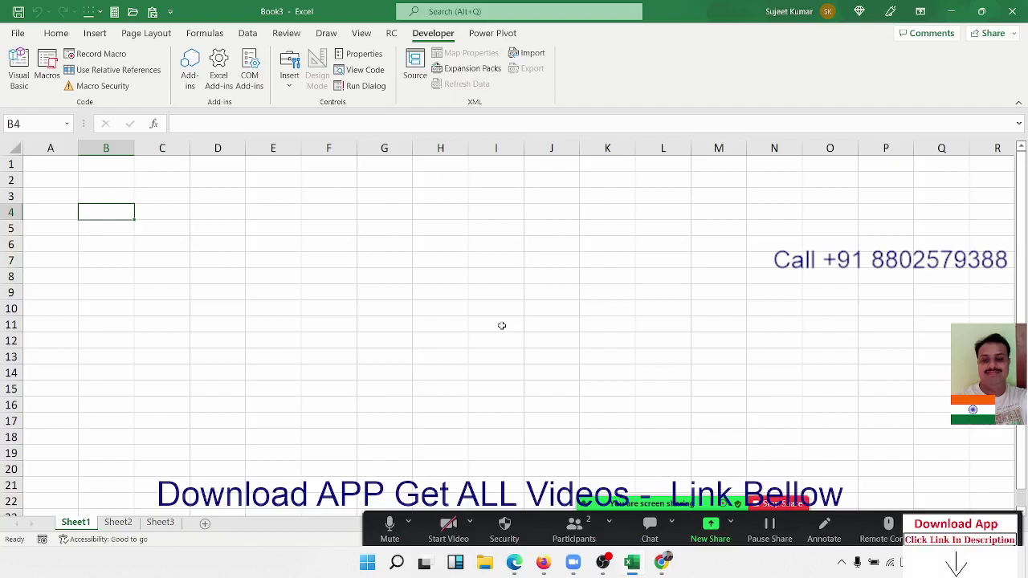
pyautogui.click(574, 526)
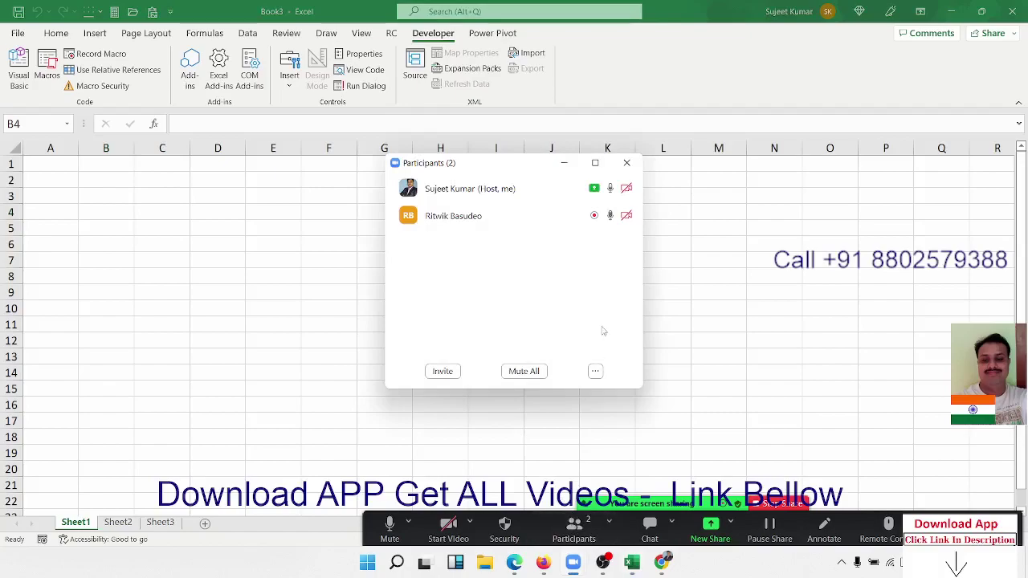
pyautogui.click(631, 164)
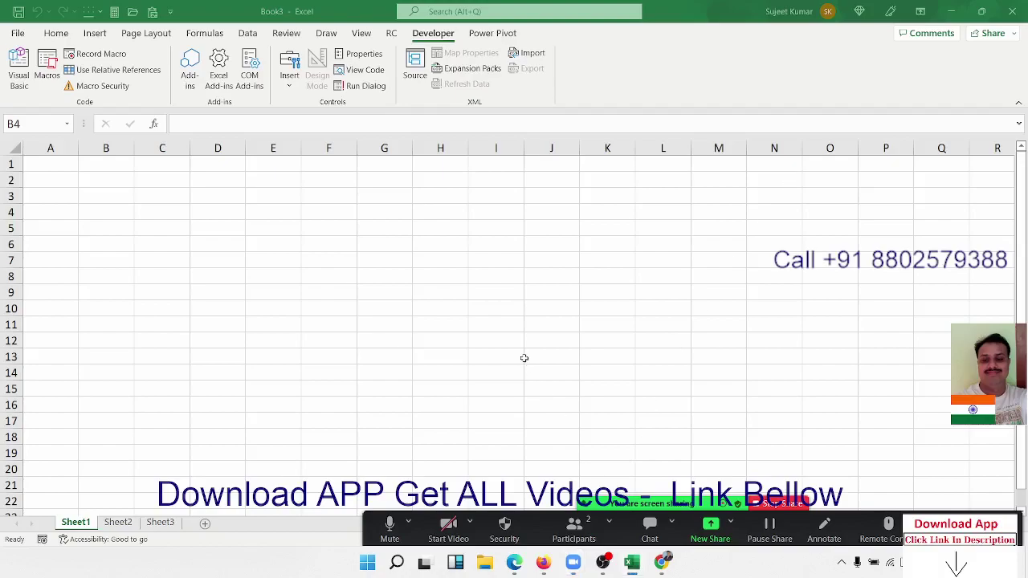
pyautogui.click(443, 276)
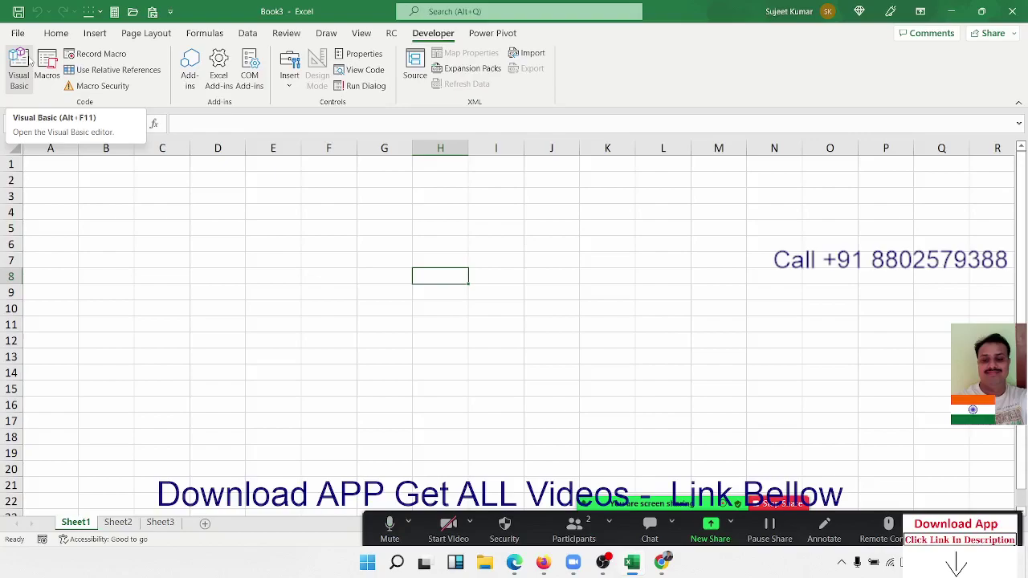
# Record Macro1, which enters 'Name' into cell B1, then stop recording
pyautogui.click(94, 54)
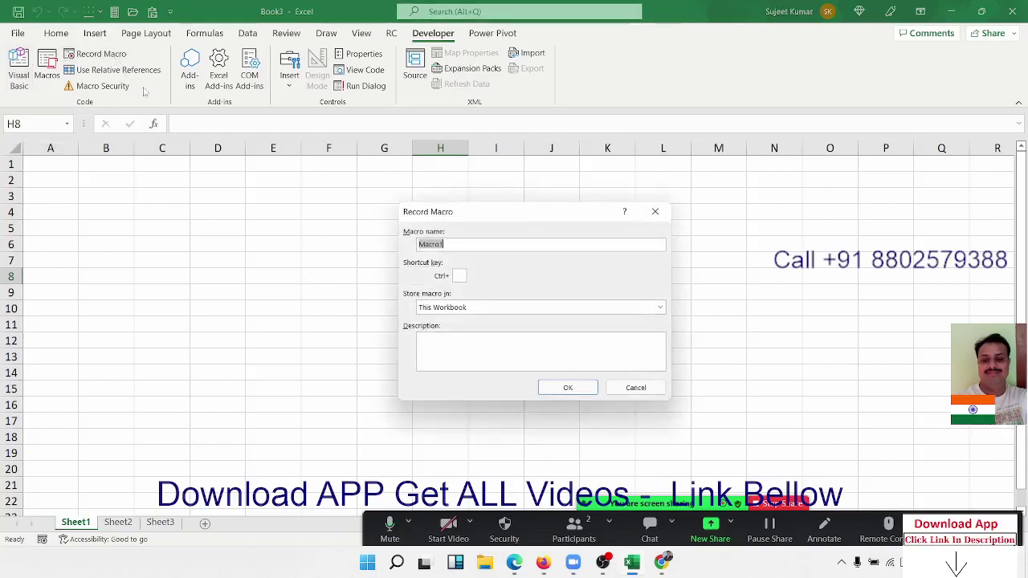
pyautogui.click(584, 386)
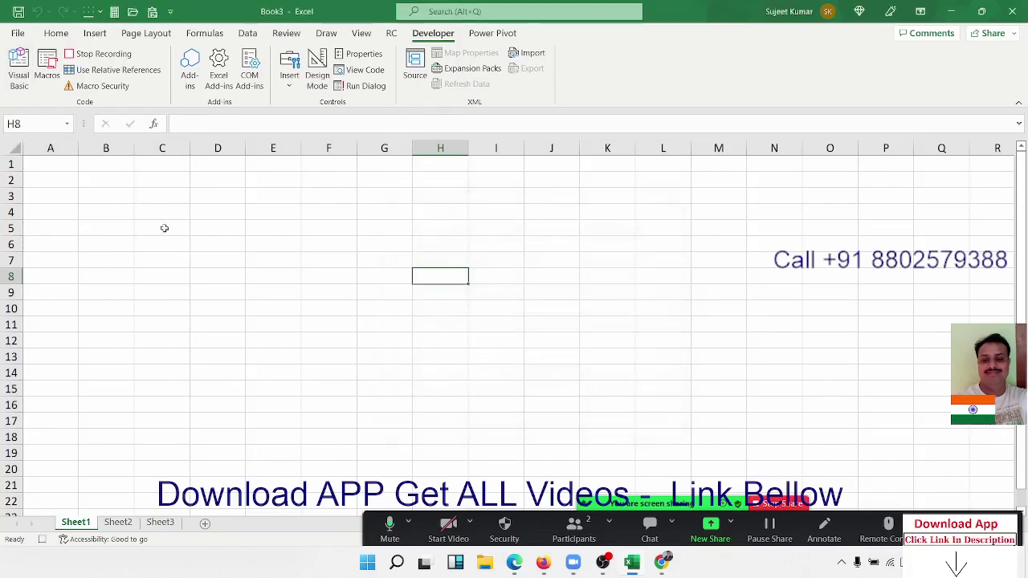
pyautogui.click(100, 174)
pyautogui.write('Na')
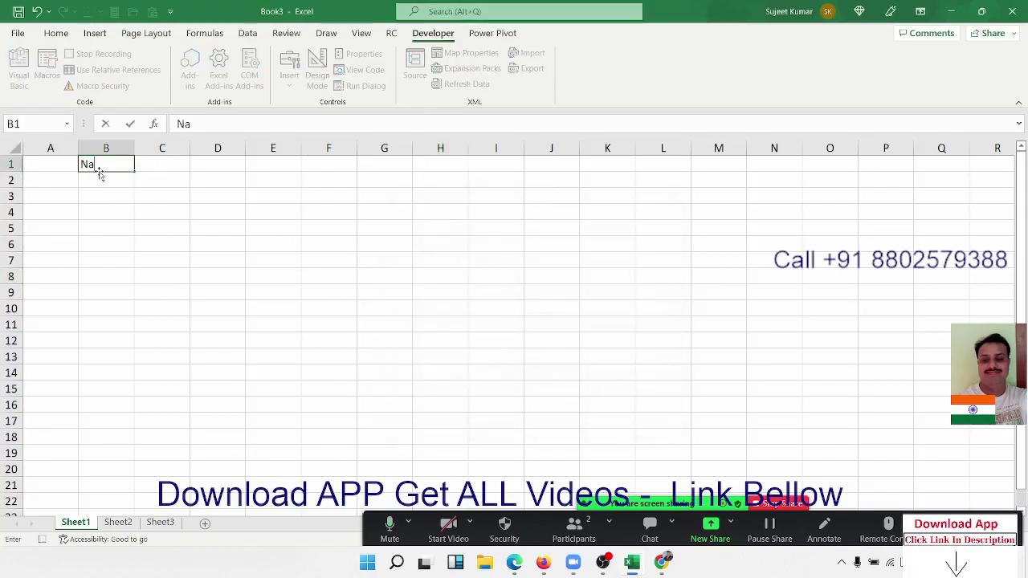
pyautogui.write('me')
pyautogui.press('BackSpace')
pyautogui.write('me')
pyautogui.press('Return')
pyautogui.click(42, 539)
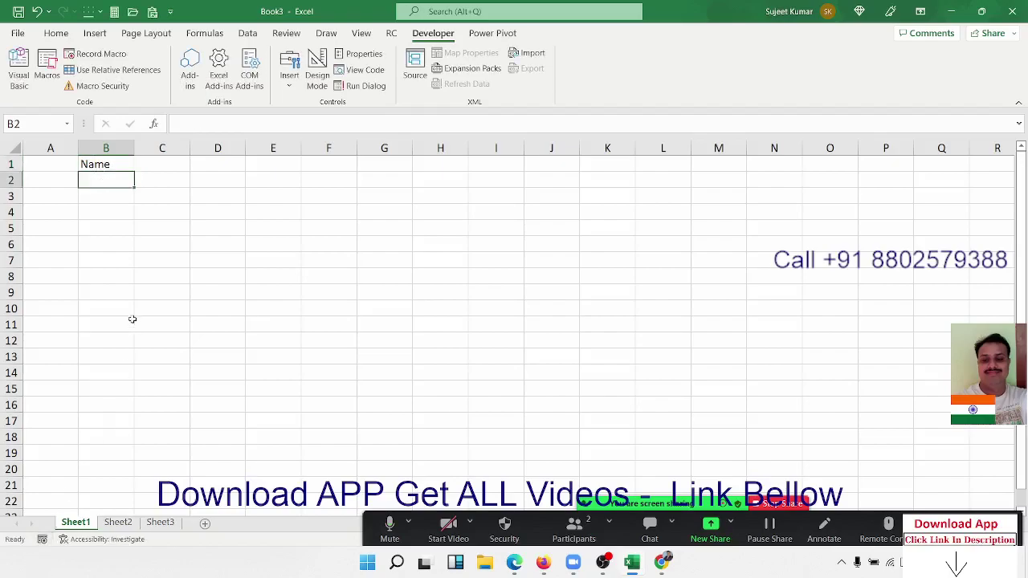
# Clear B1, run Macro1 to check it rewrites Name, clear B1 again, then open Visual Basic
pyautogui.click(127, 167)
pyautogui.press('Delete')
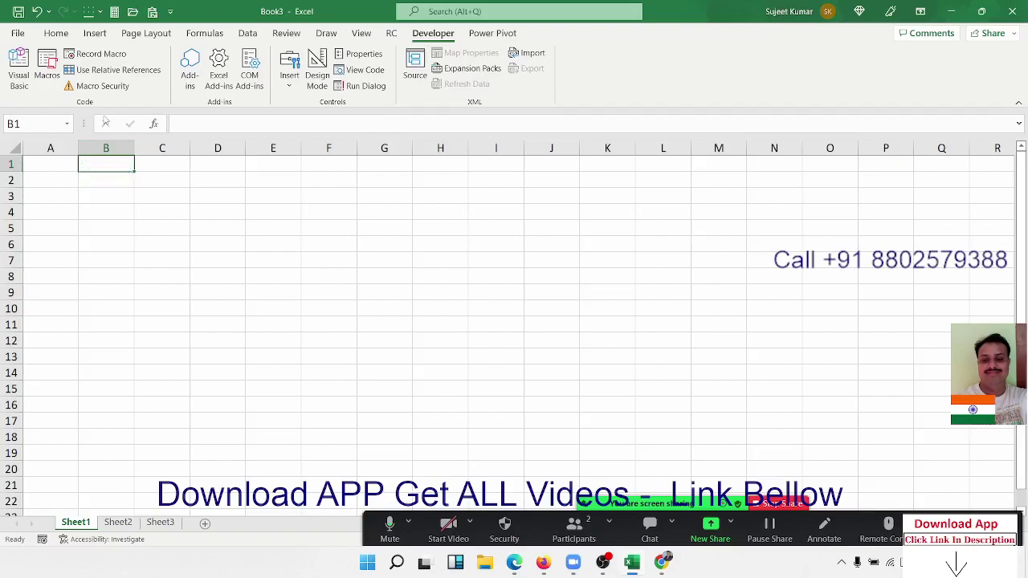
pyautogui.click(47, 68)
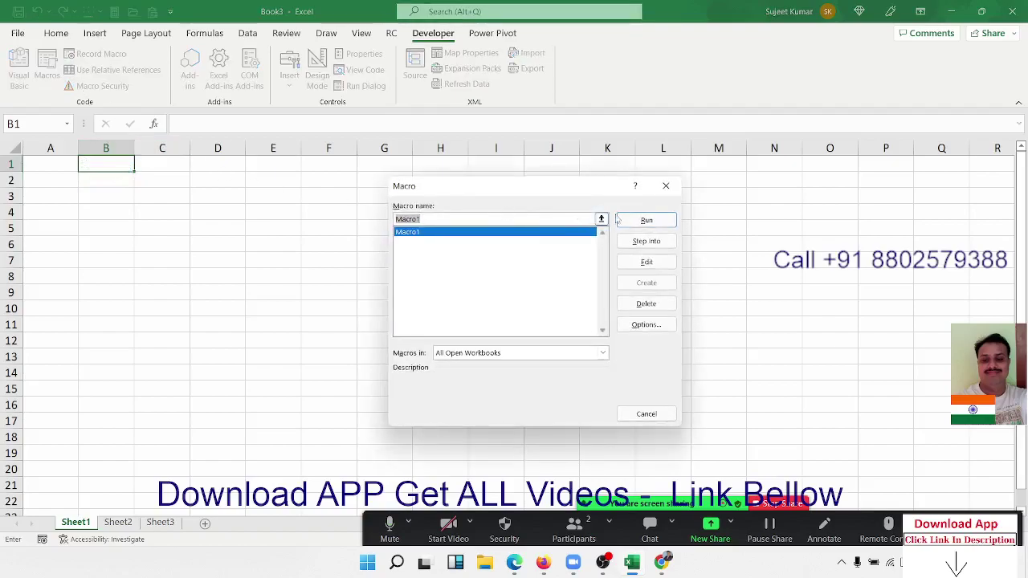
pyautogui.click(654, 220)
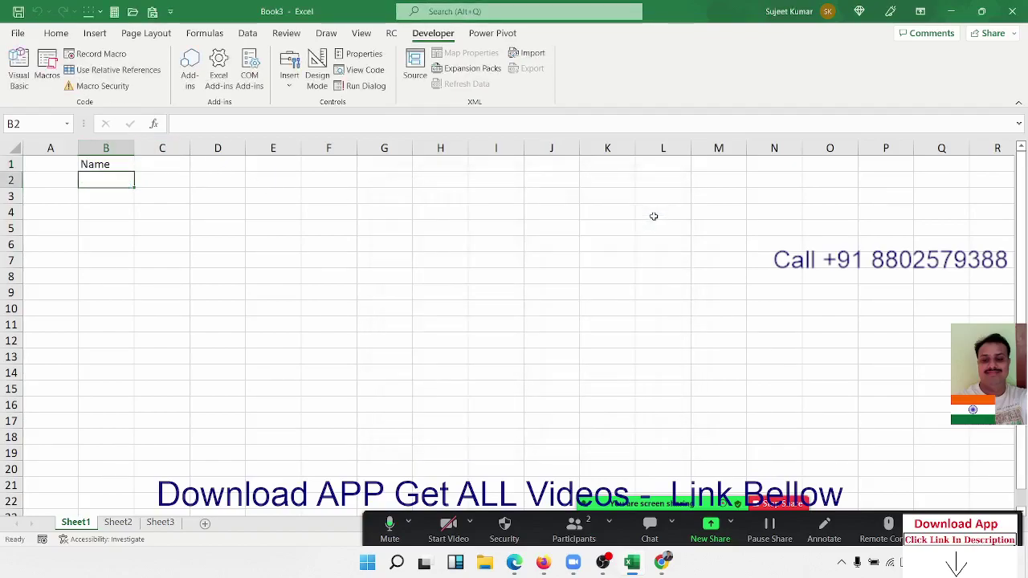
pyautogui.click(104, 166)
pyautogui.press('Delete')
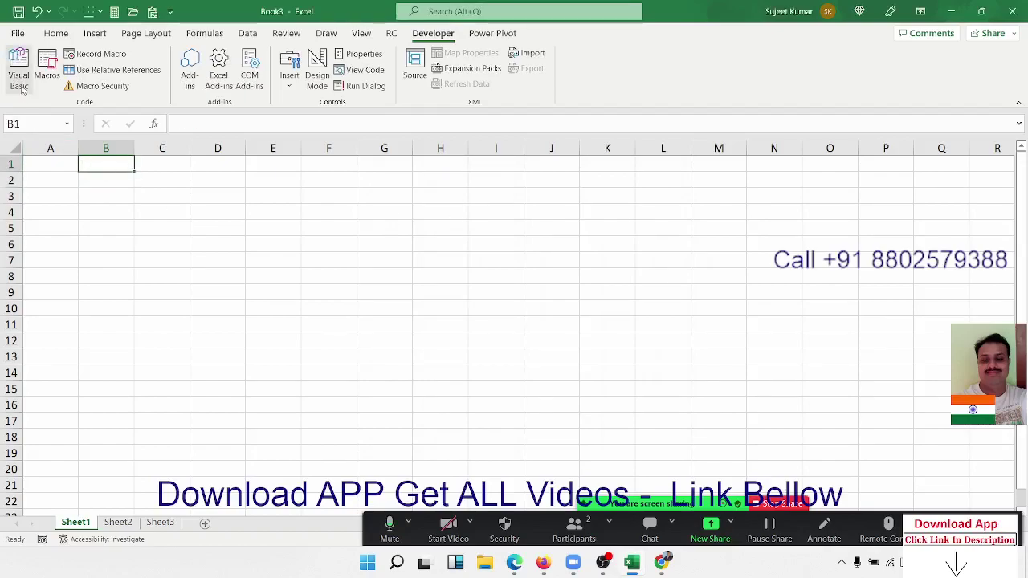
pyautogui.click(20, 80)
# Open Book3's Module1 and start a new Sub rr_1() below Macro1
pyautogui.click(50, 165)
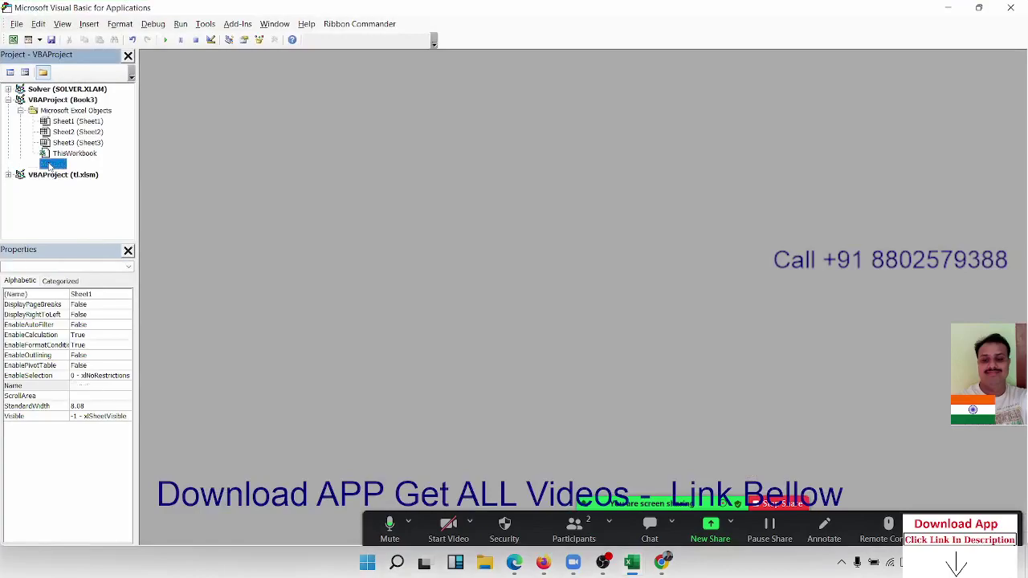
pyautogui.doubleClick(65, 174)
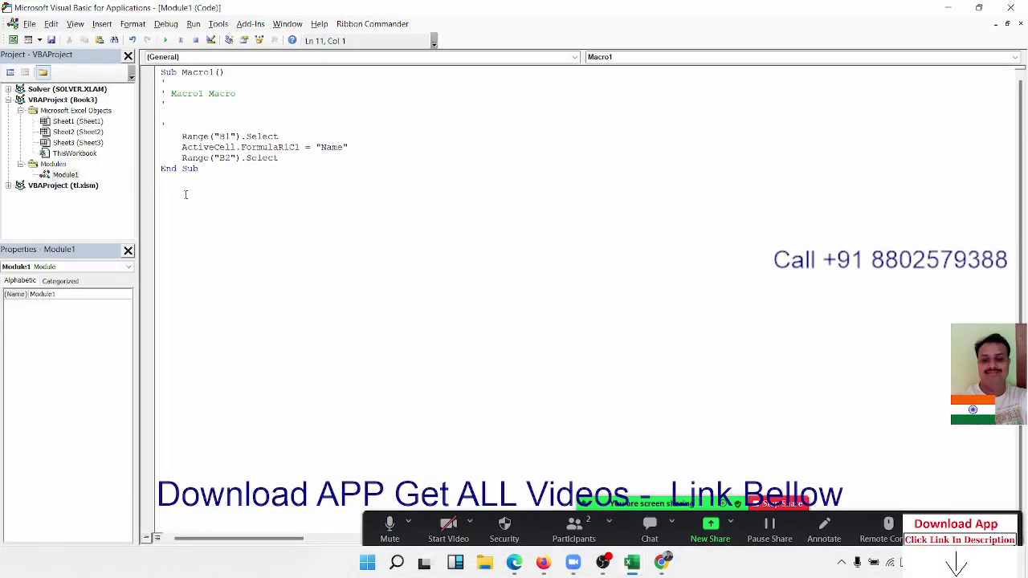
pyautogui.press('Return')
pyautogui.press('Return')
pyautogui.write('suv')
pyautogui.press('BackSpace')
pyautogui.write('b ')
pyautogui.write('rr_1')
pyautogui.write('()')
# Inside rr_1, write Range("A1").Value = "ID"
pyautogui.click(161, 222)
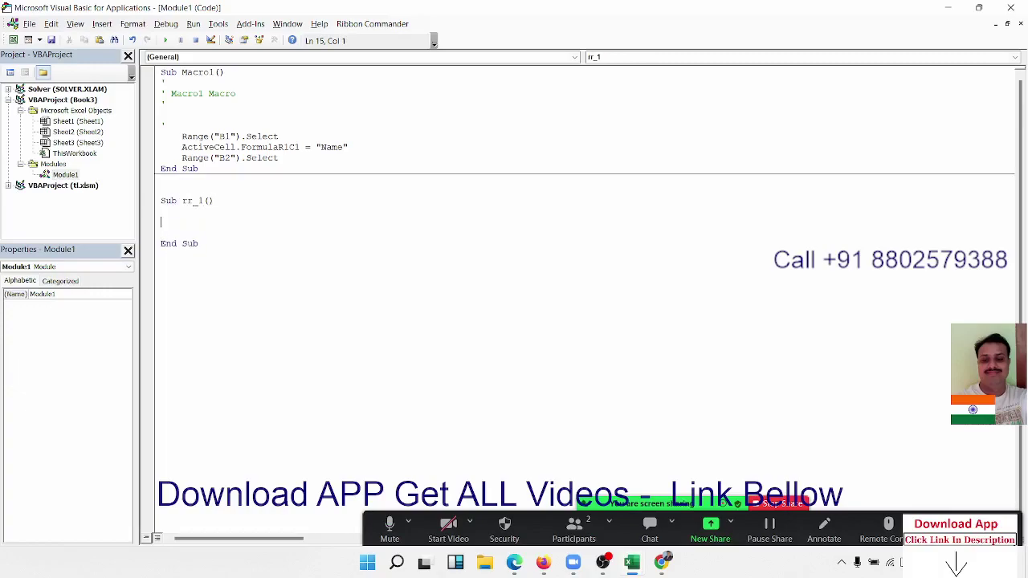
pyautogui.write('range(')
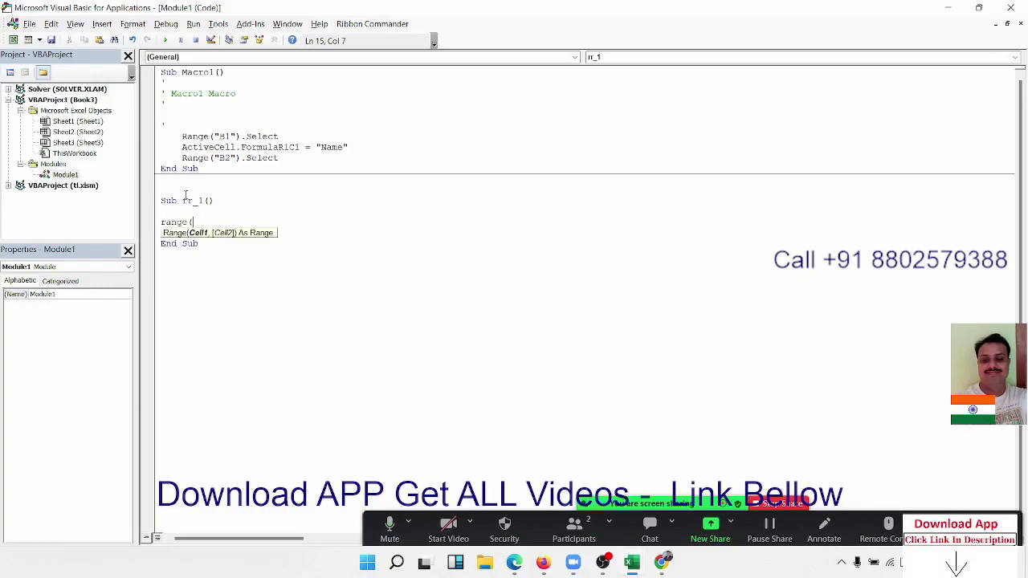
pyautogui.write('A1')
pyautogui.write('").valu')
pyautogui.press('Tab')
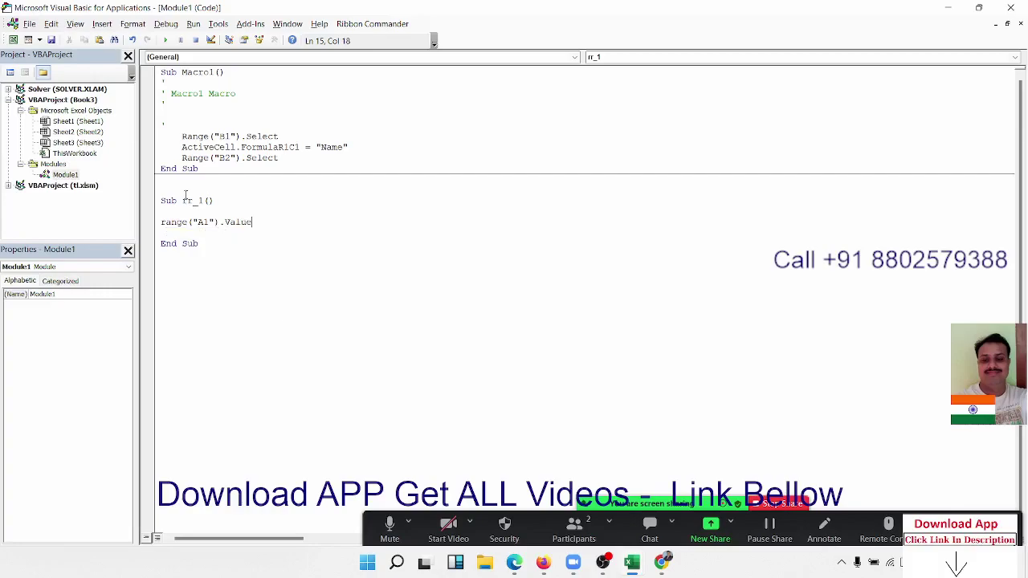
pyautogui.write('= "')
pyautogui.write('ID')
# Back in Excel, run rr_1 then Macro1, putting ID in A1 and Name in B1
pyautogui.click(162, 211)
pyautogui.hotkey('alt', 'F11')
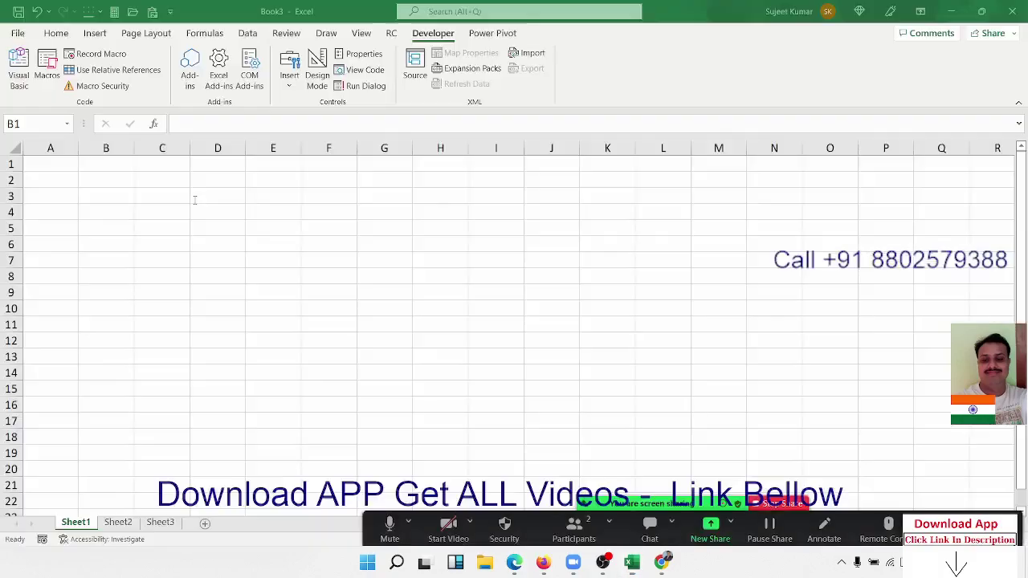
pyautogui.click(47, 73)
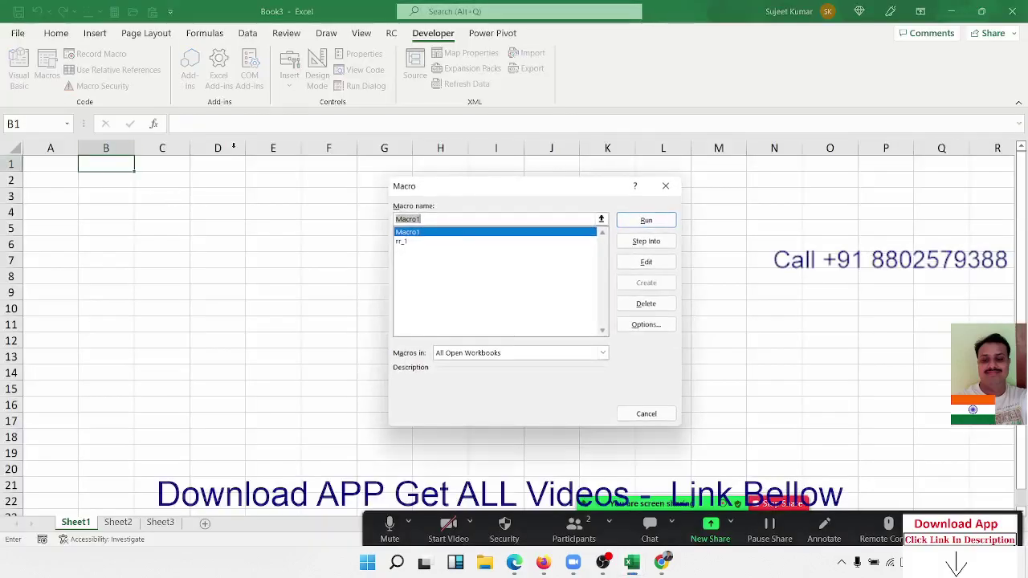
pyautogui.click(420, 242)
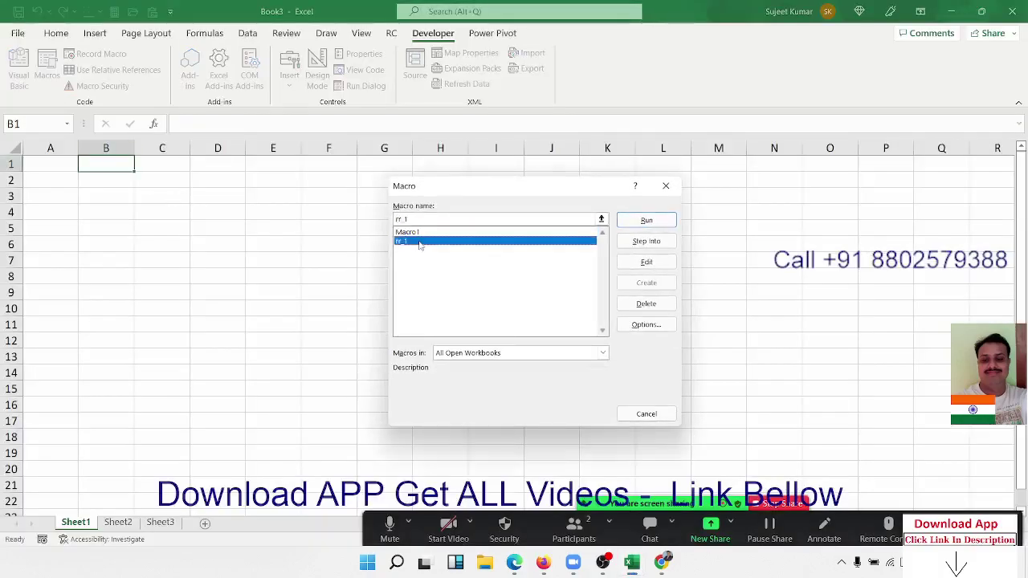
pyautogui.click(667, 215)
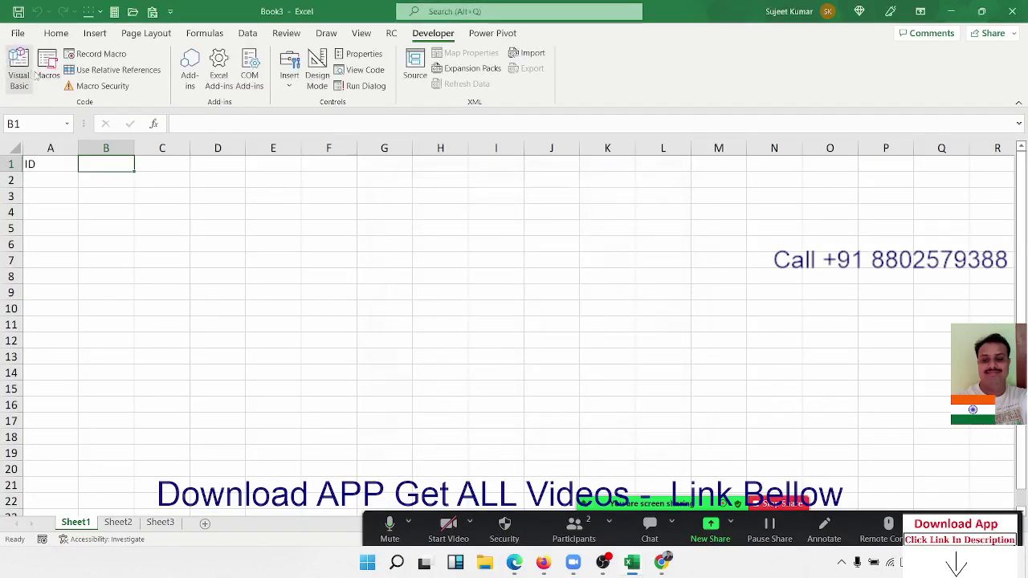
pyautogui.click(47, 72)
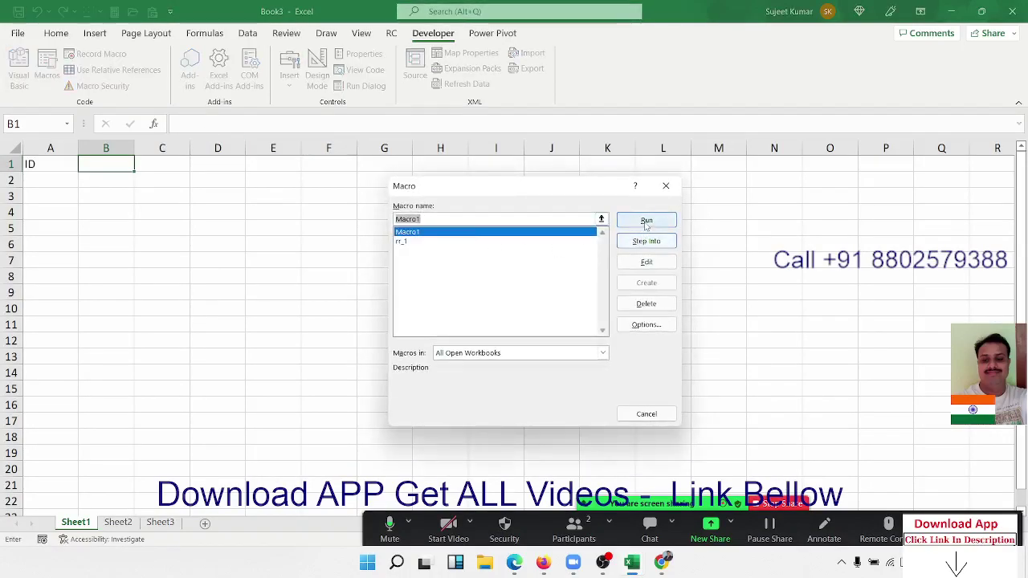
pyautogui.click(647, 223)
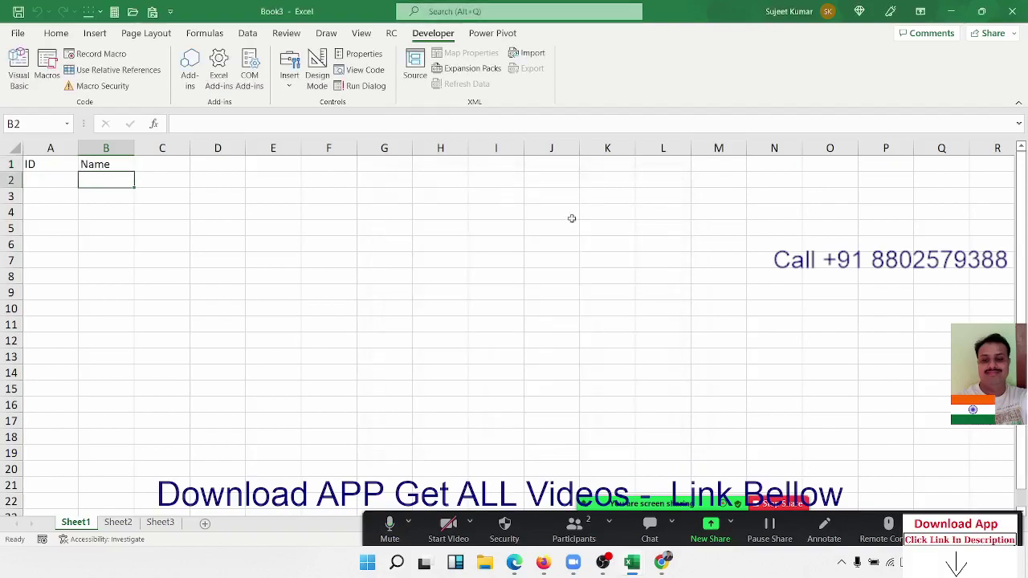
# In the VBA editor, insert two blank lines between Macro1 and Sub rr_1()
pyautogui.hotkey('alt', 'F11')
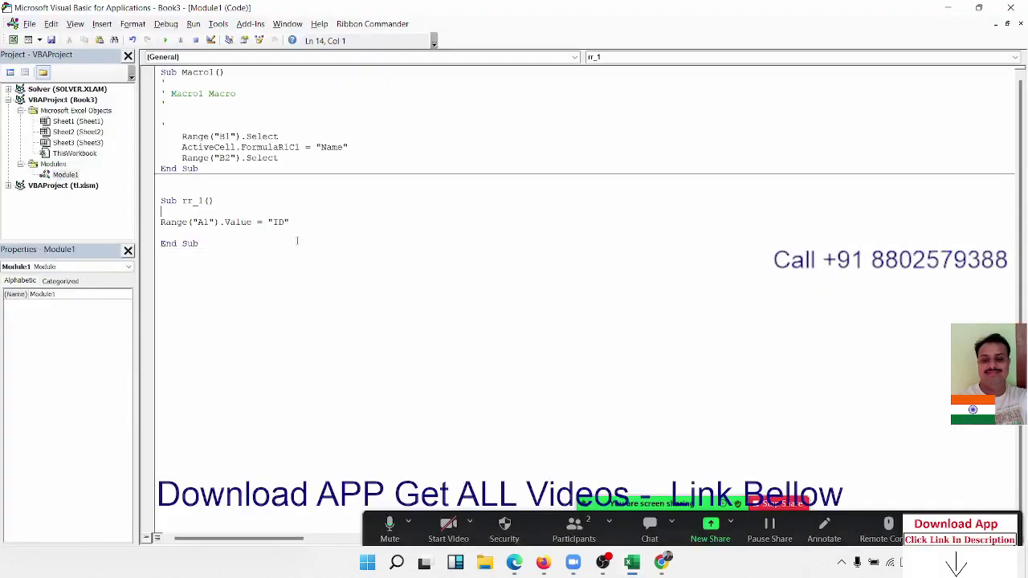
pyautogui.moveTo(221, 251); pyautogui.dragTo(147, 198)
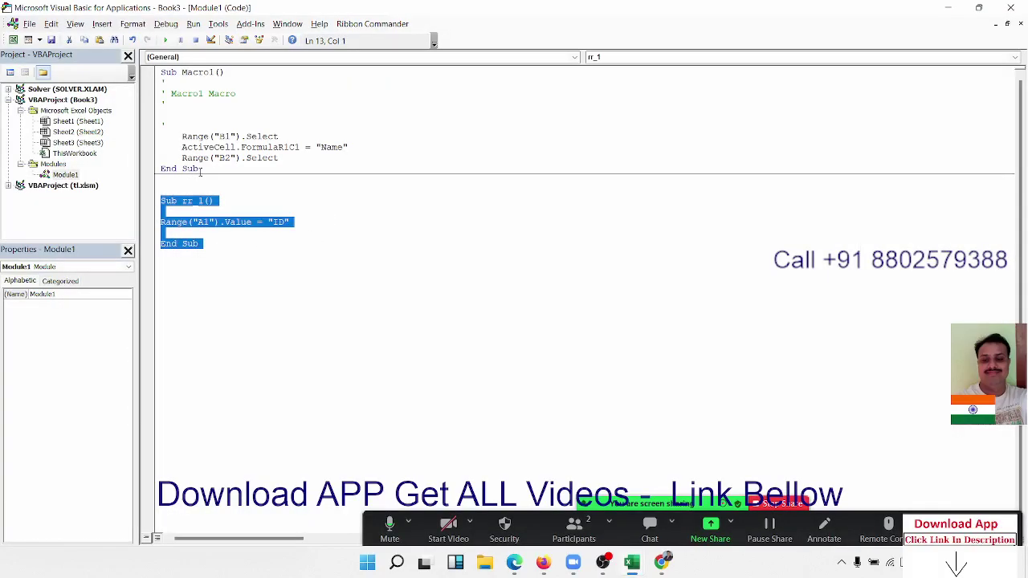
pyautogui.moveTo(197, 170)
pyautogui.mouseDown()
pyautogui.moveTo(153, 106)
pyautogui.moveTo(153, 69)
pyautogui.mouseUp()
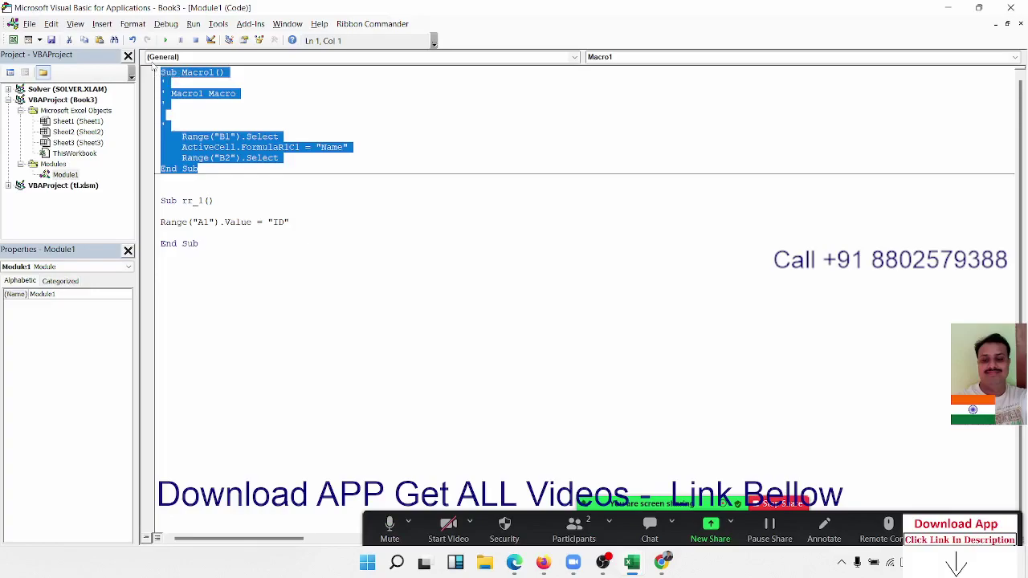
pyautogui.hotkey('ctrl', 'Down')
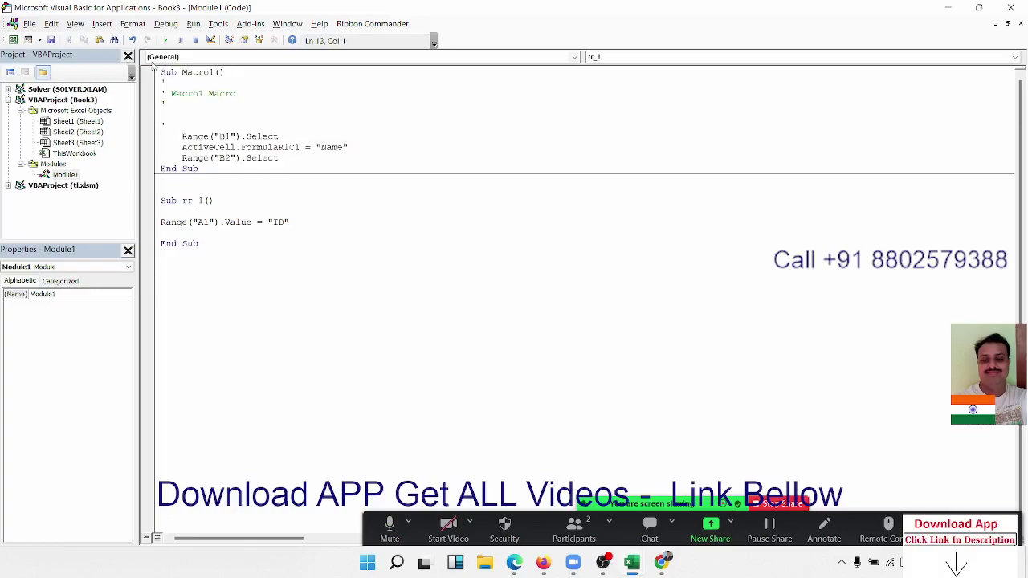
pyautogui.press('Return')
pyautogui.press('Return')
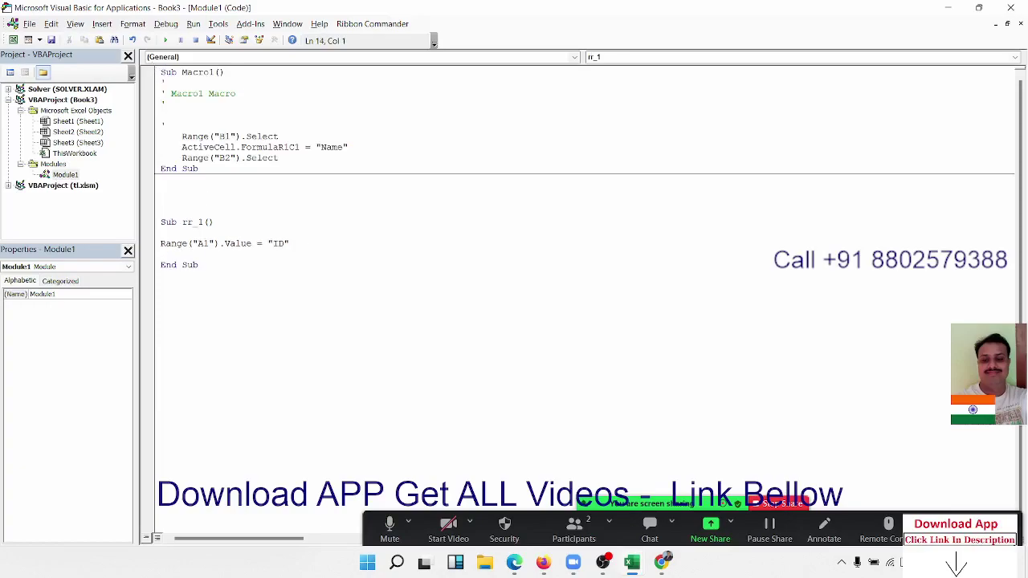
# Review Module1's code, briefly highlighting Macro1's recorded lines and rr_1's Range("A1") line
pyautogui.press('Up')
pyautogui.press('Up')
pyautogui.press('Up')
pyautogui.press('Up')
pyautogui.press('Up')
pyautogui.press('Up')
pyautogui.press('Up')
pyautogui.press('Up')
pyautogui.press('Down')
pyautogui.press('Right')
pyautogui.hotkey('shift', 'Down')
pyautogui.hotkey('shift', 'Down')
pyautogui.hotkey('shift', 'Down')
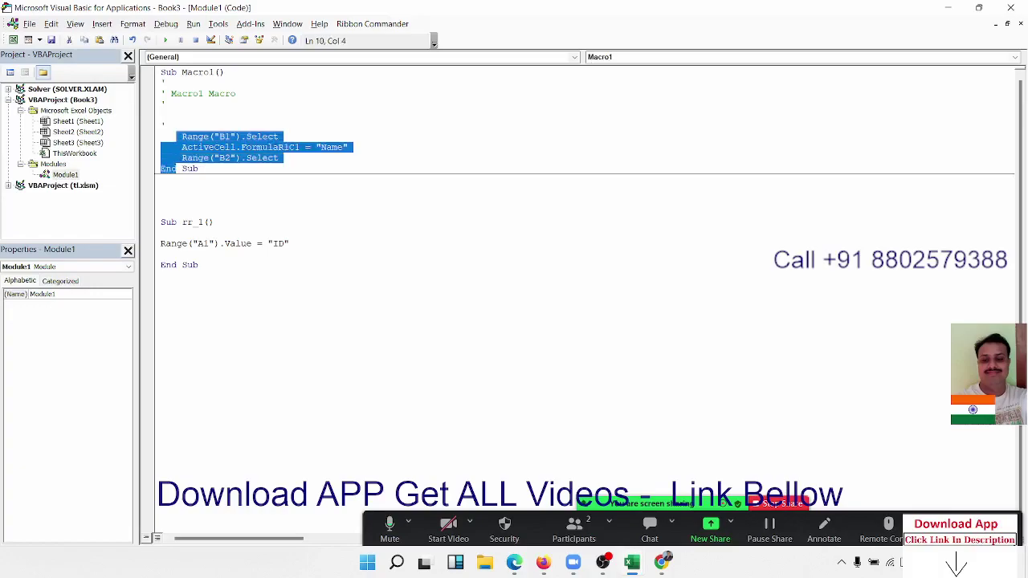
pyautogui.press('Down')
pyautogui.press('Down')
pyautogui.press('Down')
pyautogui.press('Down')
pyautogui.press('Down')
pyautogui.press('Down')
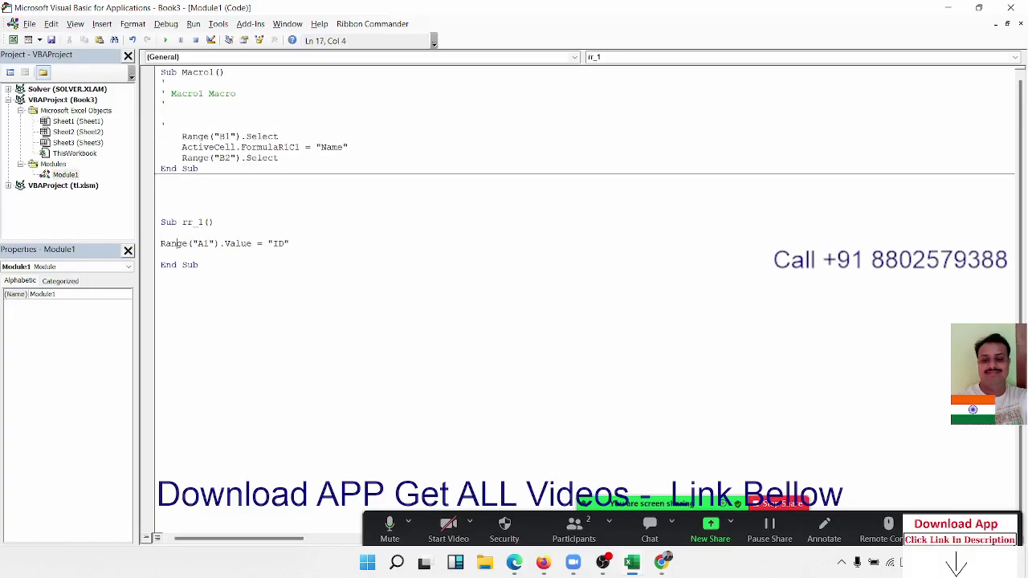
pyautogui.hotkey('shift', 'End')
pyautogui.press('Up')
pyautogui.press('Up')
pyautogui.press('Up')
pyautogui.press('Up')
pyautogui.press('Up')
pyautogui.press('Up')
pyautogui.press('Up')
pyautogui.press('Up')
pyautogui.press('Up')
pyautogui.press('Up')
pyautogui.press('Up')
# Select Macro1's three recorded lines, then switch to Book3 showing ID in A1 and Name in B1
pyautogui.click(190, 253)
pyautogui.press('Up')
pyautogui.press('Up')
pyautogui.press('Up')
pyautogui.press('Up')
pyautogui.press('Up')
pyautogui.press('Up')
pyautogui.press('Down')
pyautogui.press('Down')
pyautogui.press('Down')
pyautogui.press('Down')
pyautogui.press('Down')
pyautogui.hotkey('shift', 'Down')
pyautogui.hotkey('shift', 'Down')
pyautogui.hotkey('shift', 'Down')
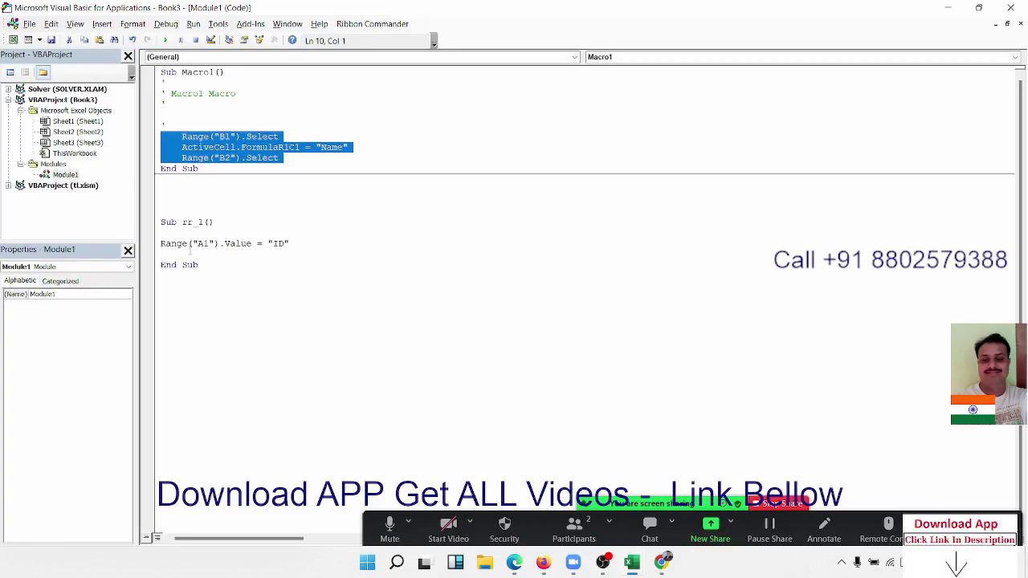
pyautogui.hotkey('alt', 'F11')
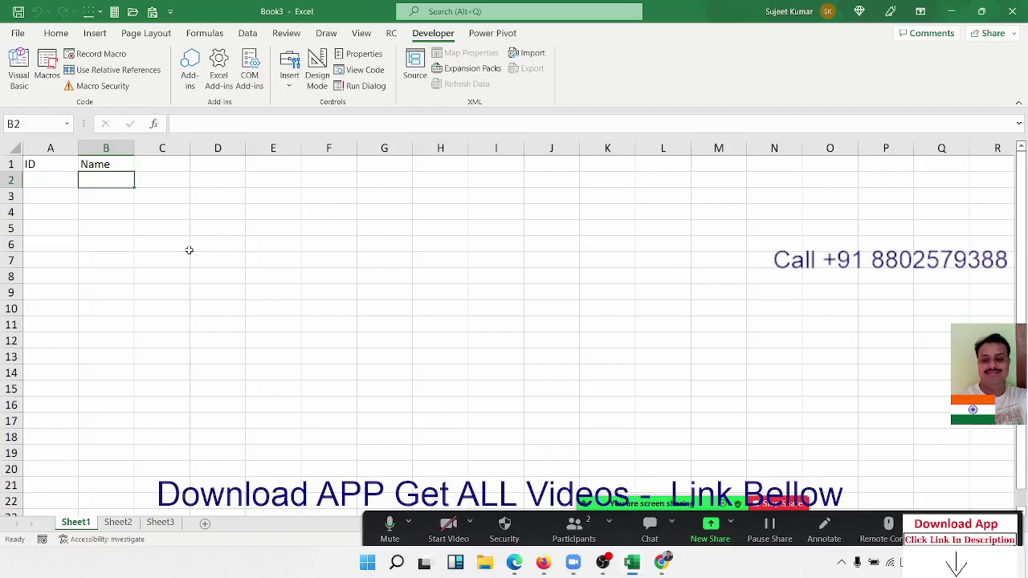
# Copy cell D7, select E9, and start recording a new macro
pyautogui.click(207, 259)
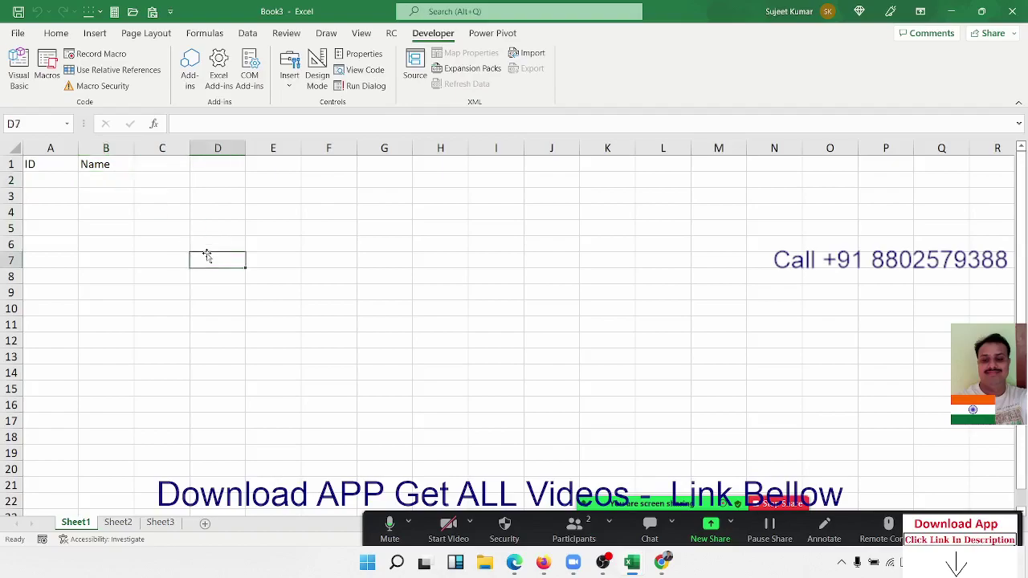
pyautogui.hotkey('ctrl', 'c')
pyautogui.click(260, 298)
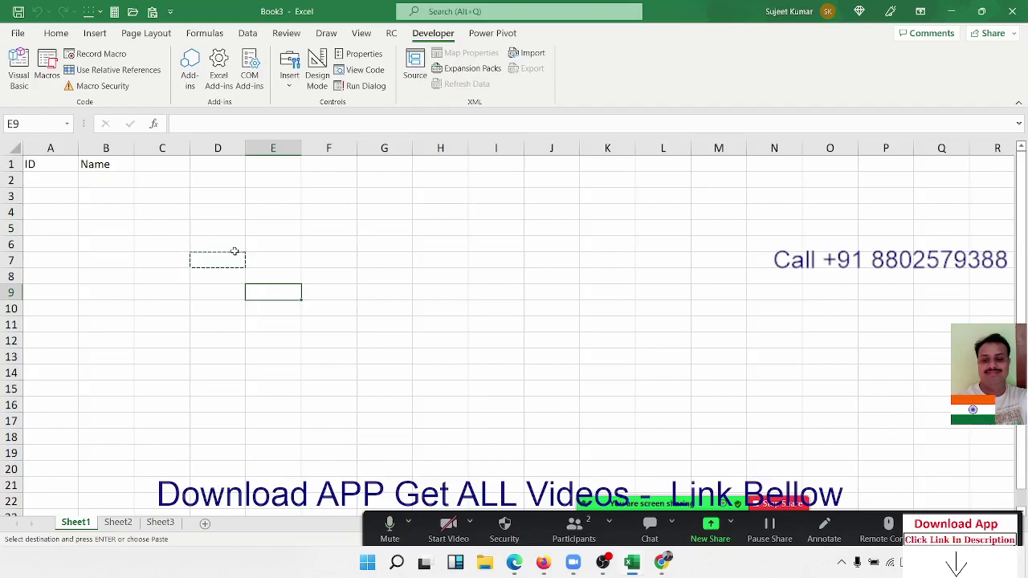
pyautogui.click(84, 56)
pyautogui.click(565, 386)
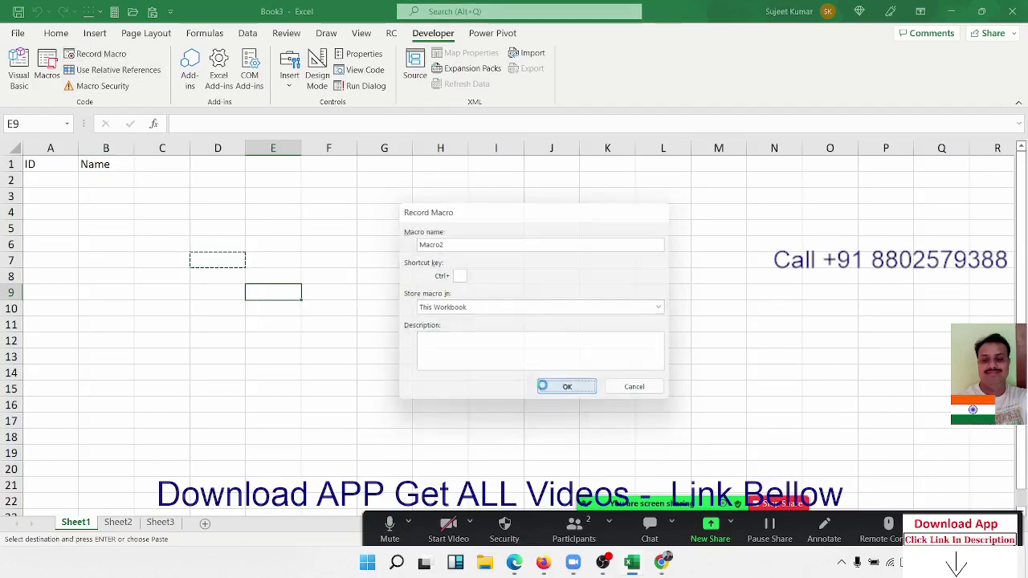
# Paste Special values only into E9, then stop recording
pyautogui.rightClick(281, 293)
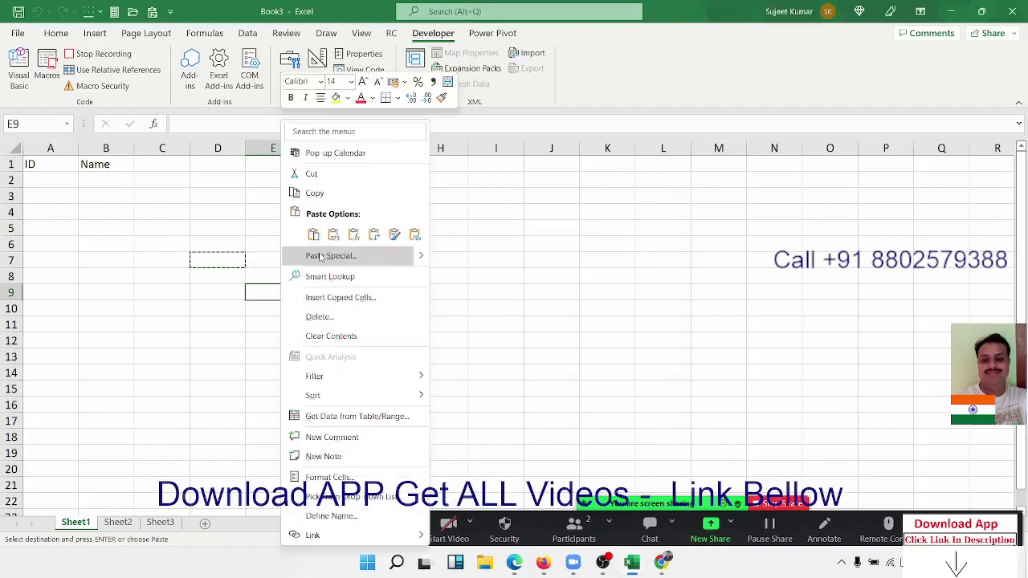
pyautogui.click(319, 257)
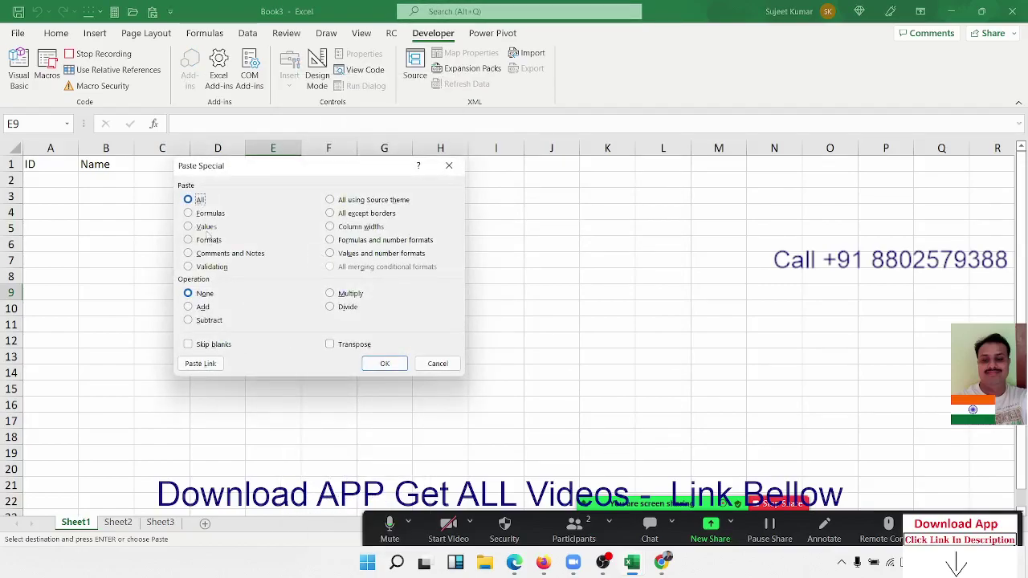
pyautogui.click(205, 227)
pyautogui.click(384, 364)
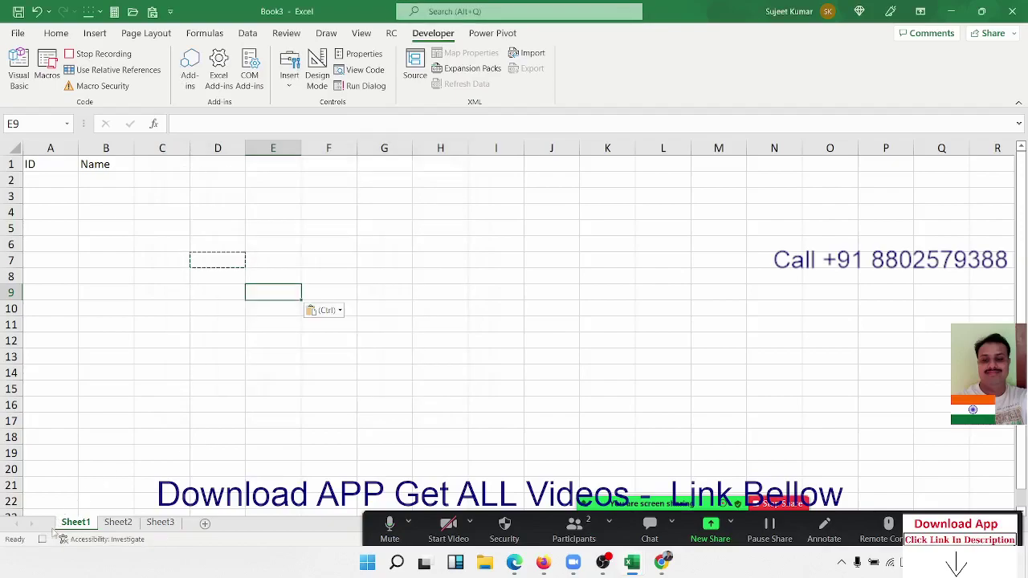
pyautogui.click(41, 539)
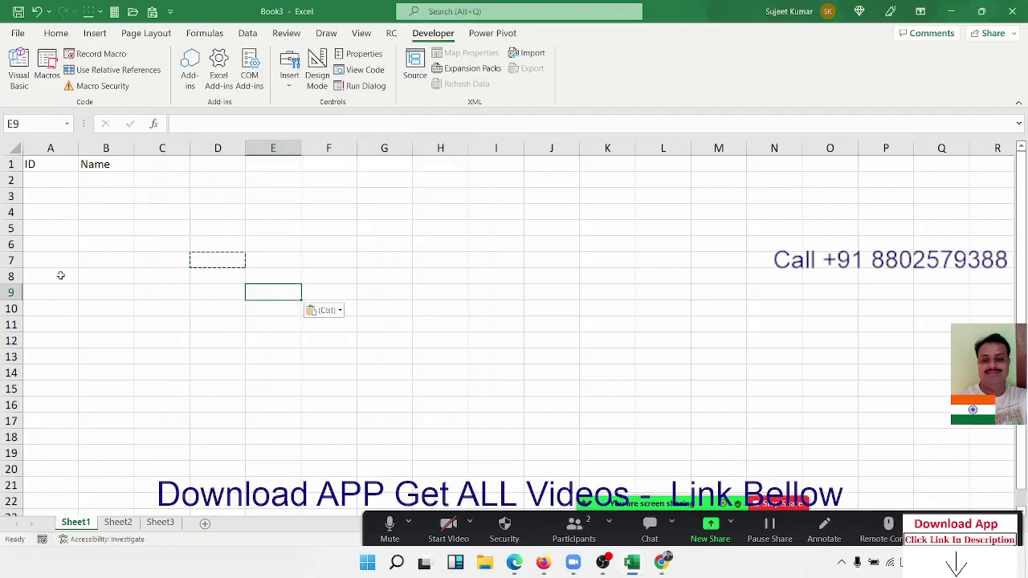
pyautogui.click(46, 80)
pyautogui.click(439, 241)
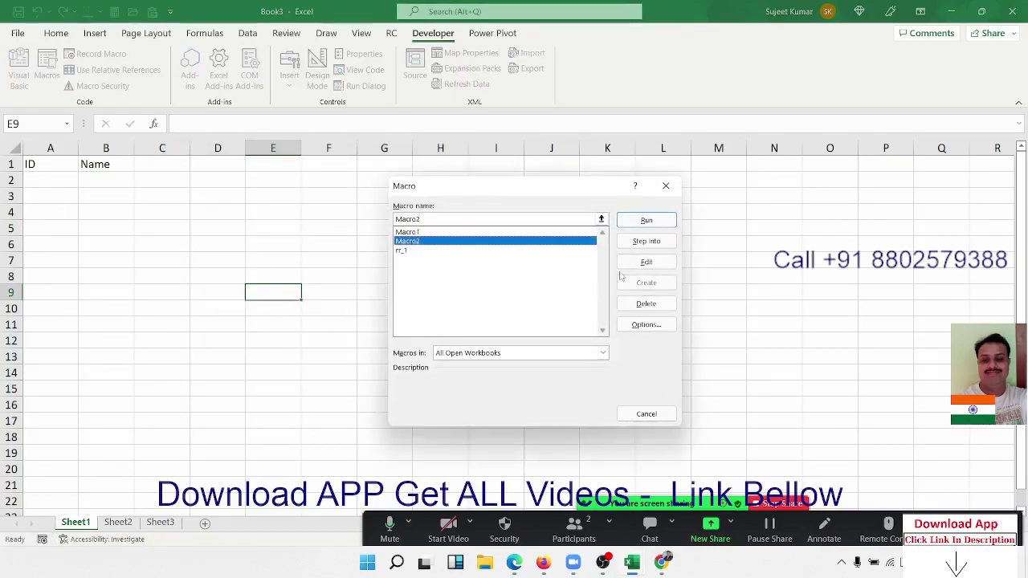
pyautogui.click(660, 270)
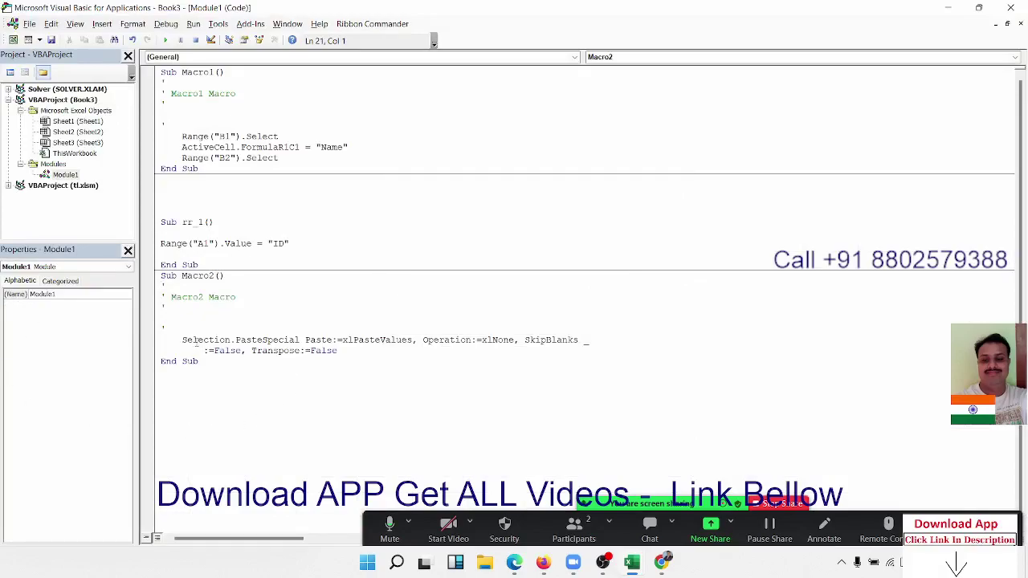
pyautogui.moveTo(162, 329); pyautogui.dragTo(329, 358)
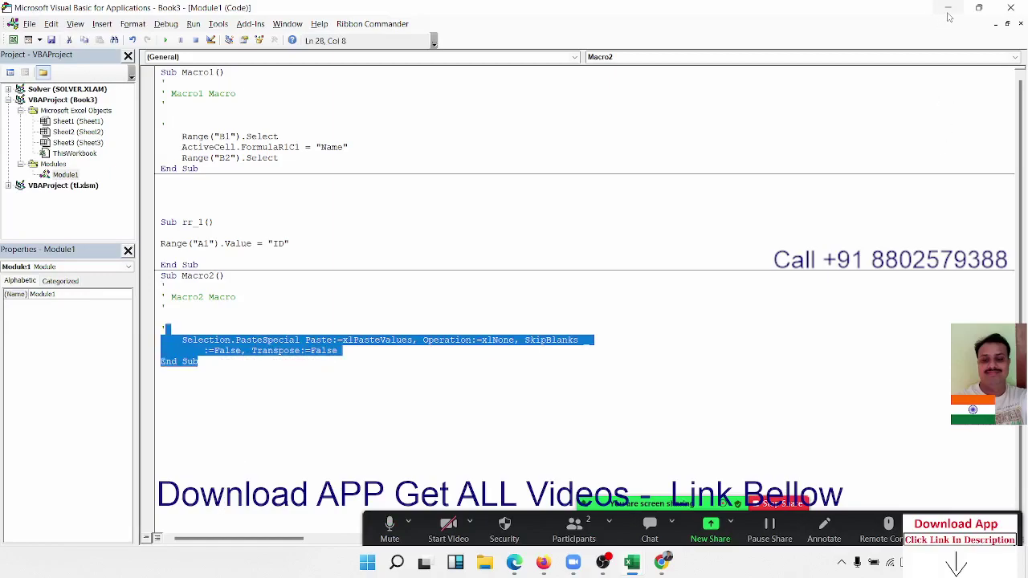
pyautogui.click(949, 9)
pyautogui.click(194, 187)
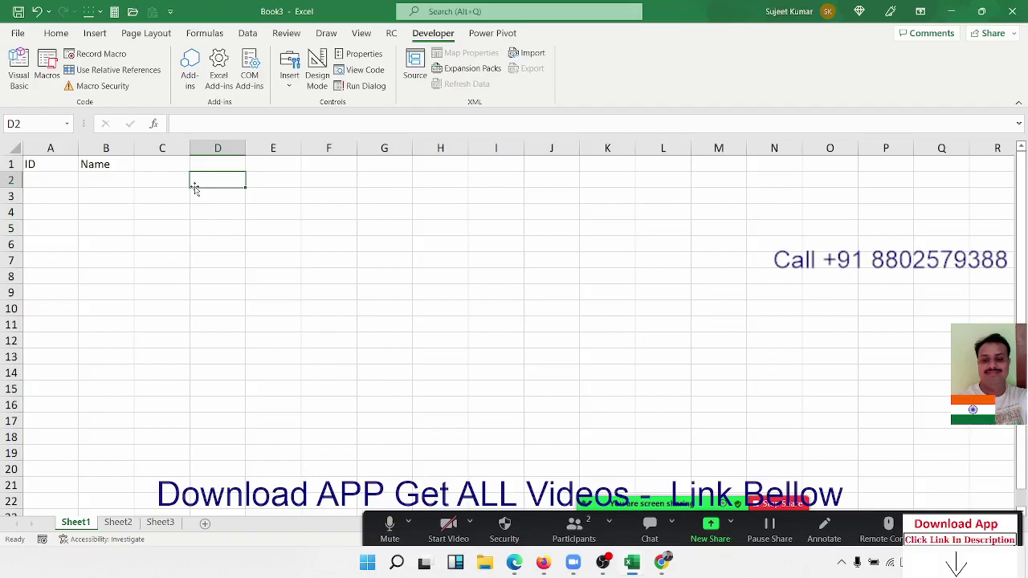
pyautogui.click(169, 351)
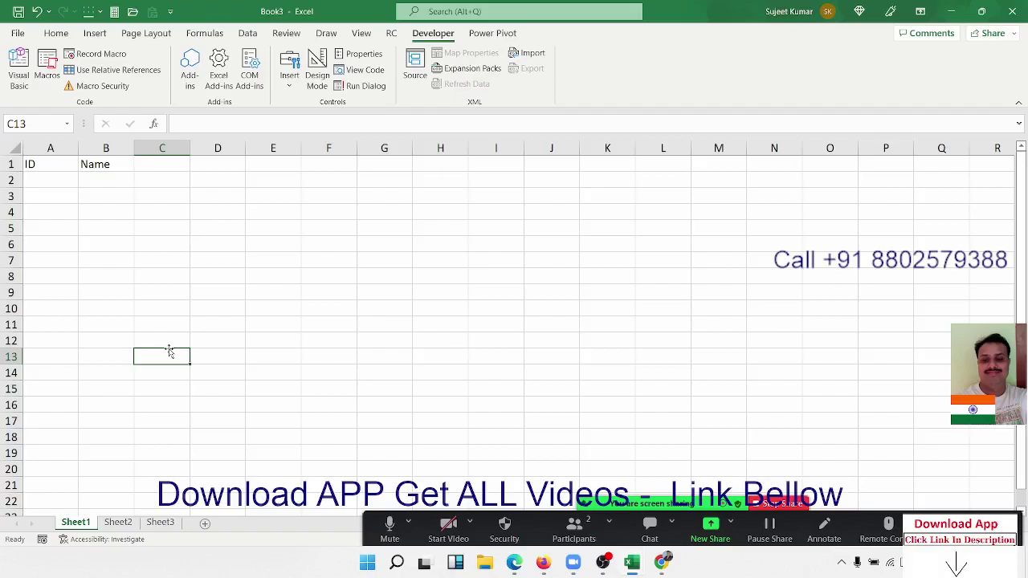
pyautogui.click(105, 229)
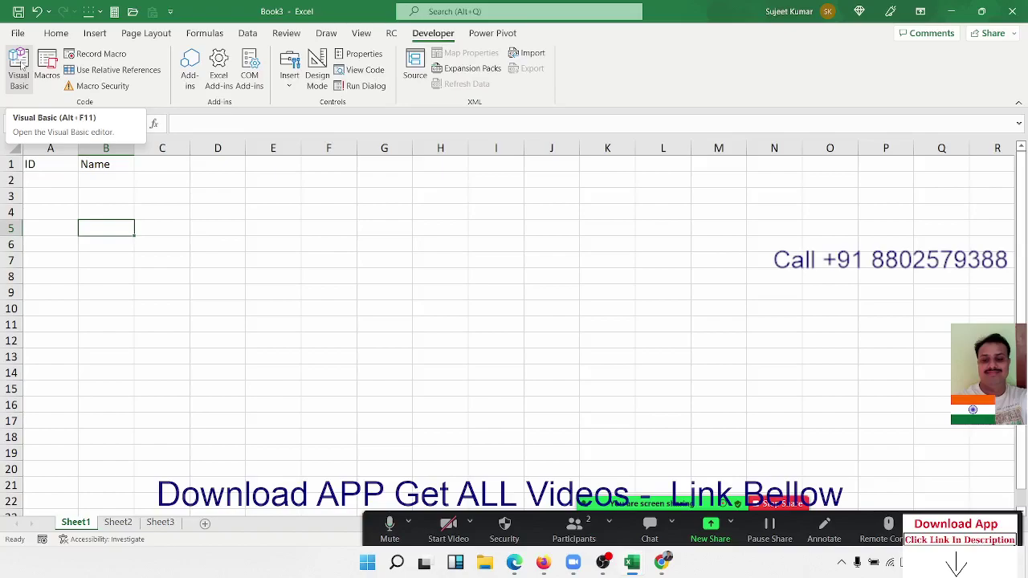
# In the Visual Basic editor, delete all of Module1's code: Macro1, rr_1 and Macro2
pyautogui.click(20, 67)
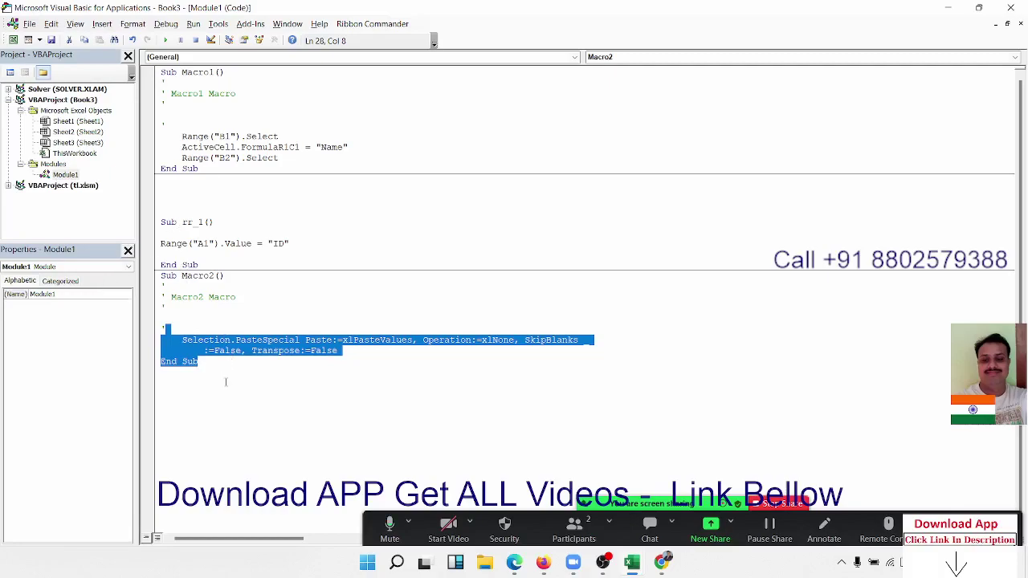
pyautogui.moveTo(226, 382); pyautogui.dragTo(163, 70)
pyautogui.press('Delete')
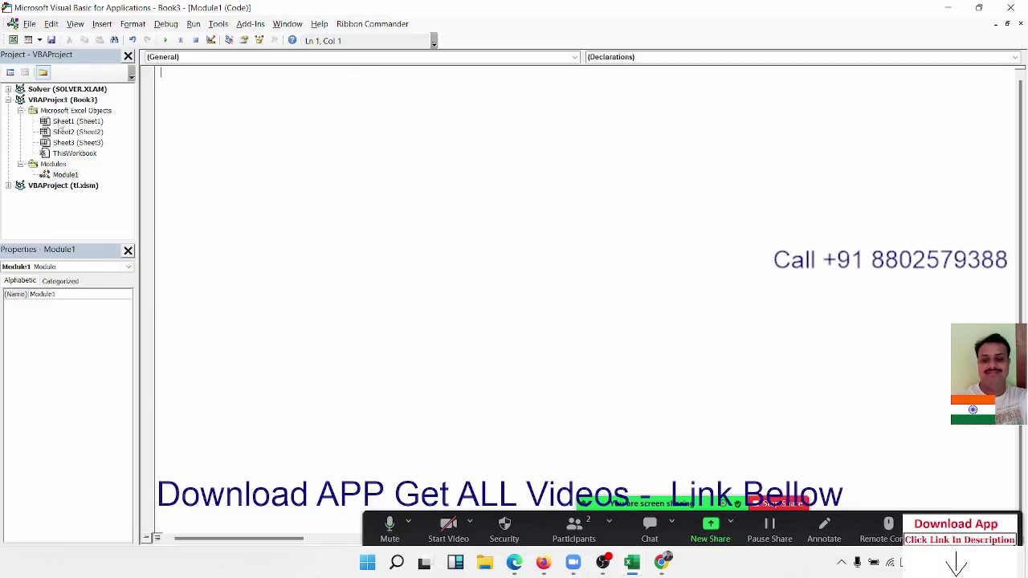
# Open Book3's Sheet1 code window, then Sheet2's empty code window
pyautogui.click(63, 122)
pyautogui.doubleClick(63, 123)
pyautogui.click(63, 132)
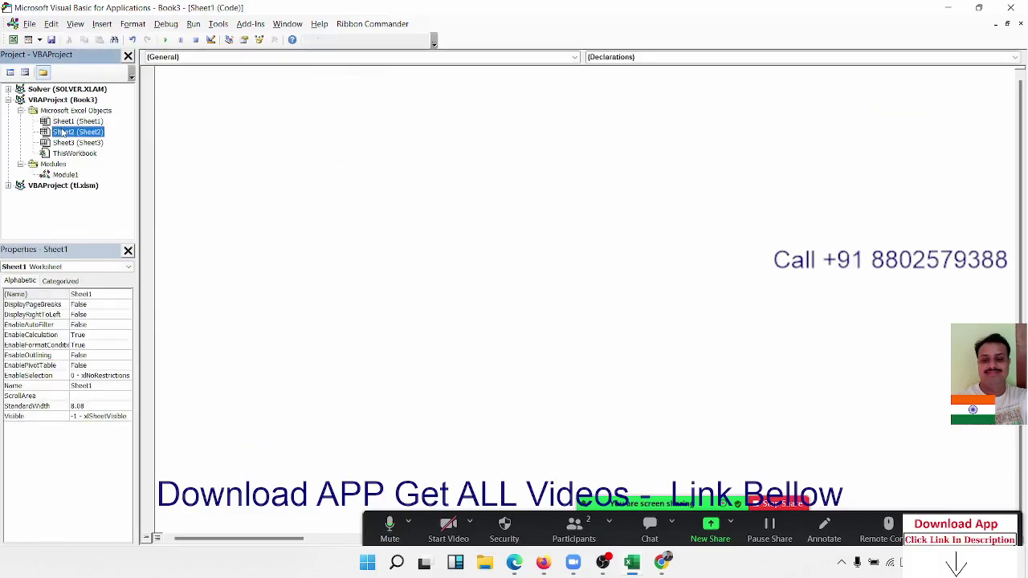
pyautogui.doubleClick(63, 132)
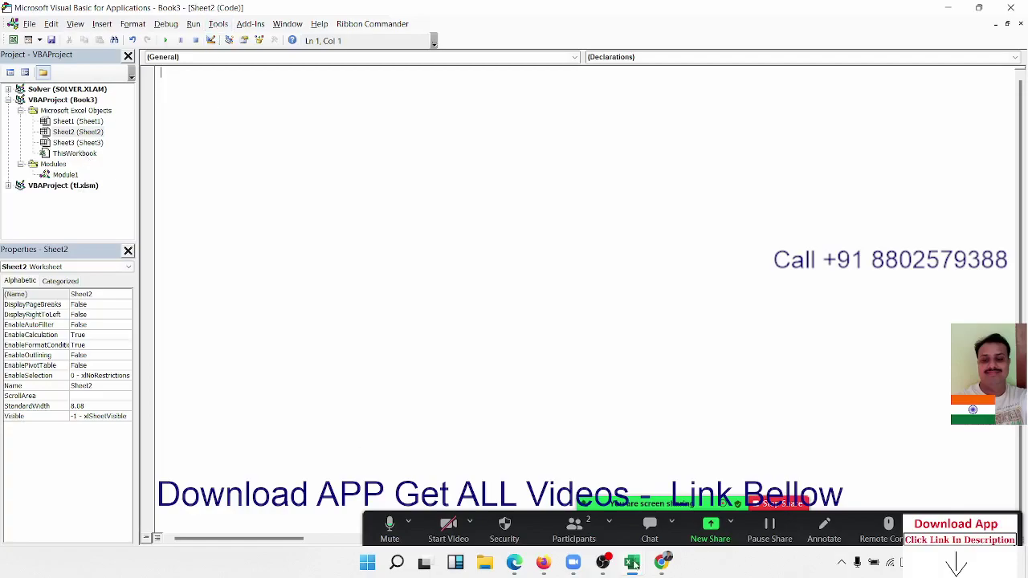
pyautogui.moveTo(635, 564)
# Collapse the Book3 project, try opening the Solver add-in, and cancel its password prompt
pyautogui.click(20, 112)
pyautogui.click(9, 100)
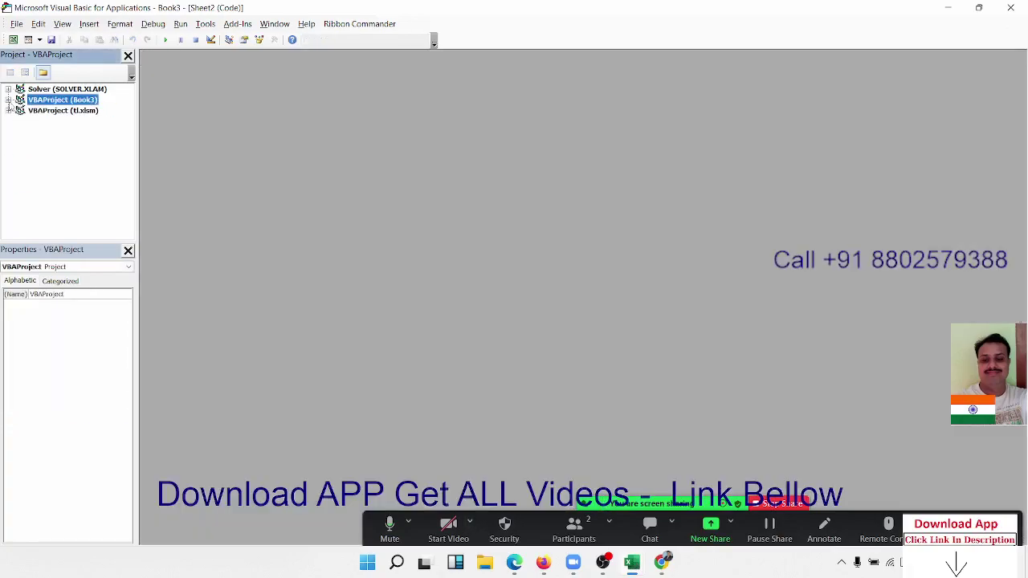
pyautogui.click(57, 113)
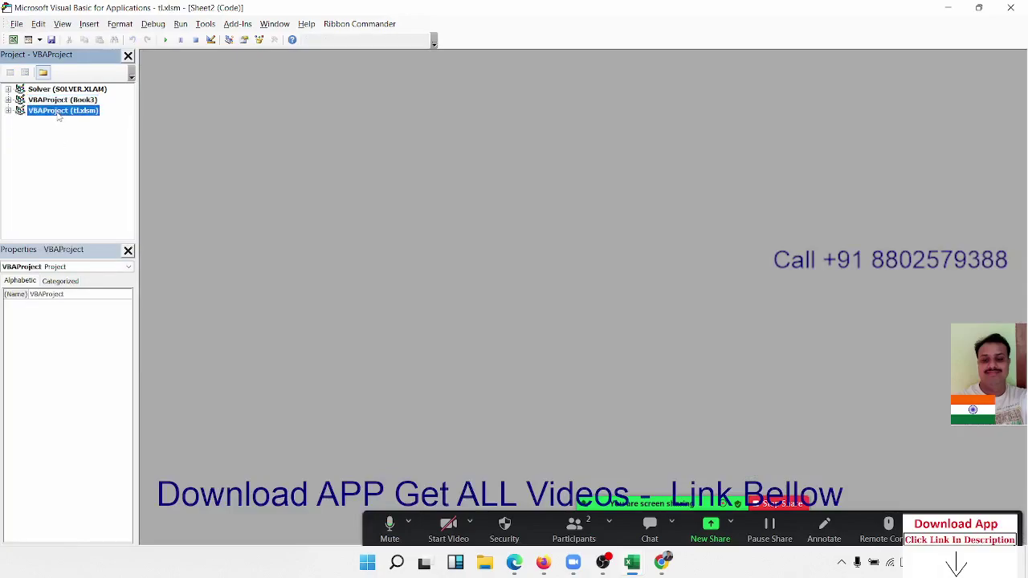
pyautogui.click(65, 89)
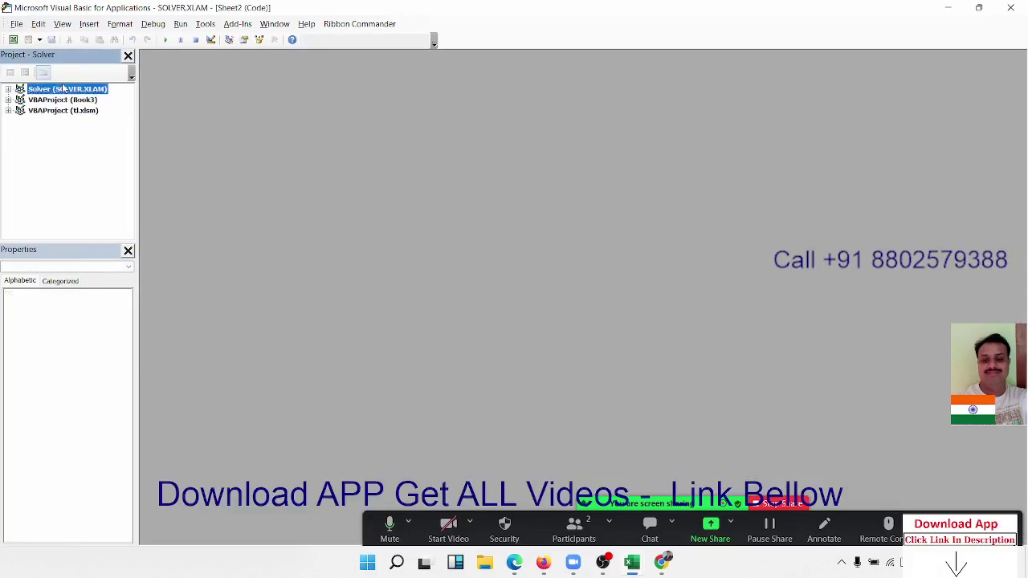
pyautogui.doubleClick(65, 89)
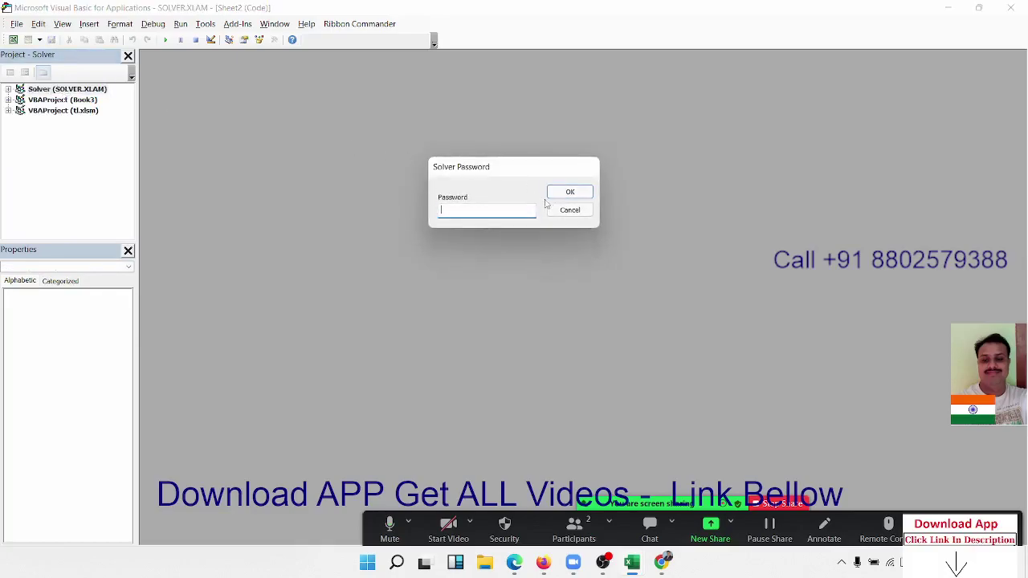
pyautogui.click(575, 211)
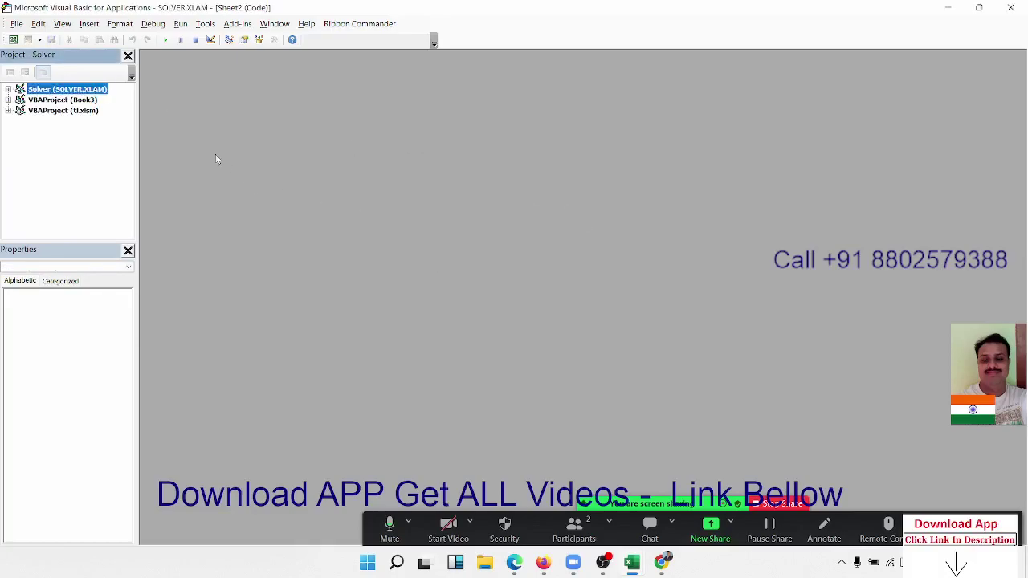
# Expand then collapse tl.xlsm, and expand Book3's project and its Excel Objects folder
pyautogui.click(76, 101)
pyautogui.click(76, 111)
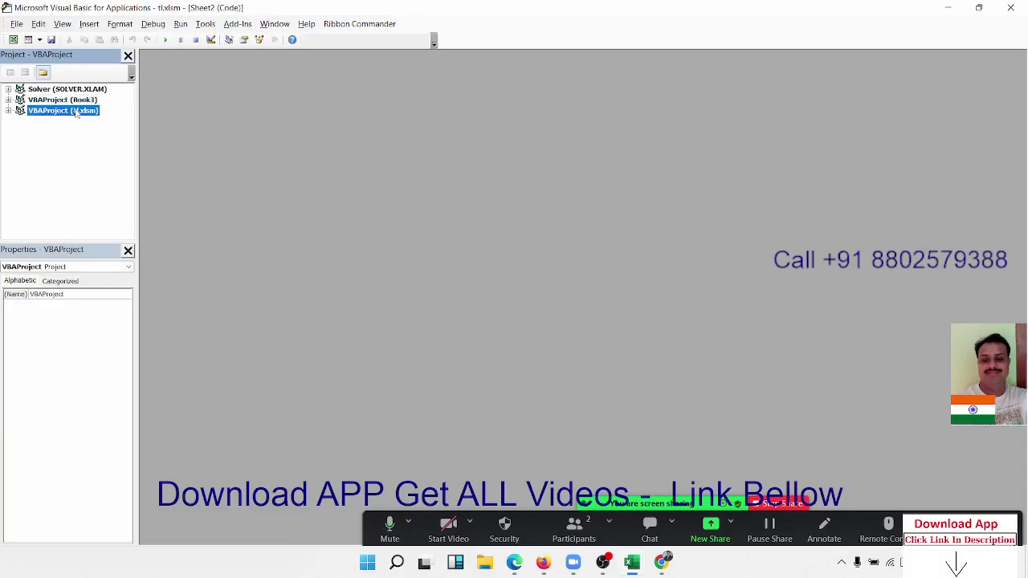
pyautogui.doubleClick(76, 112)
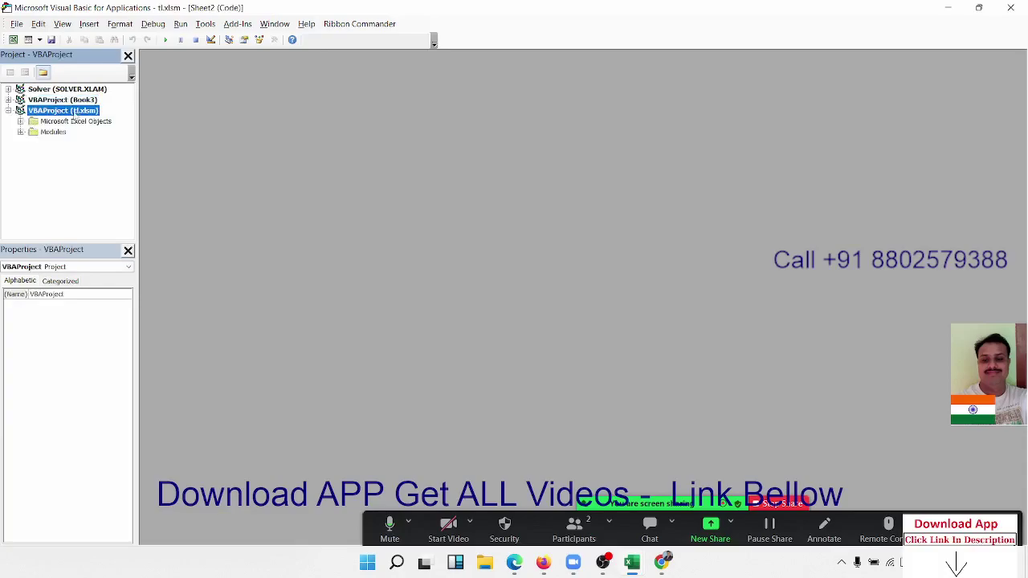
pyautogui.click(22, 121)
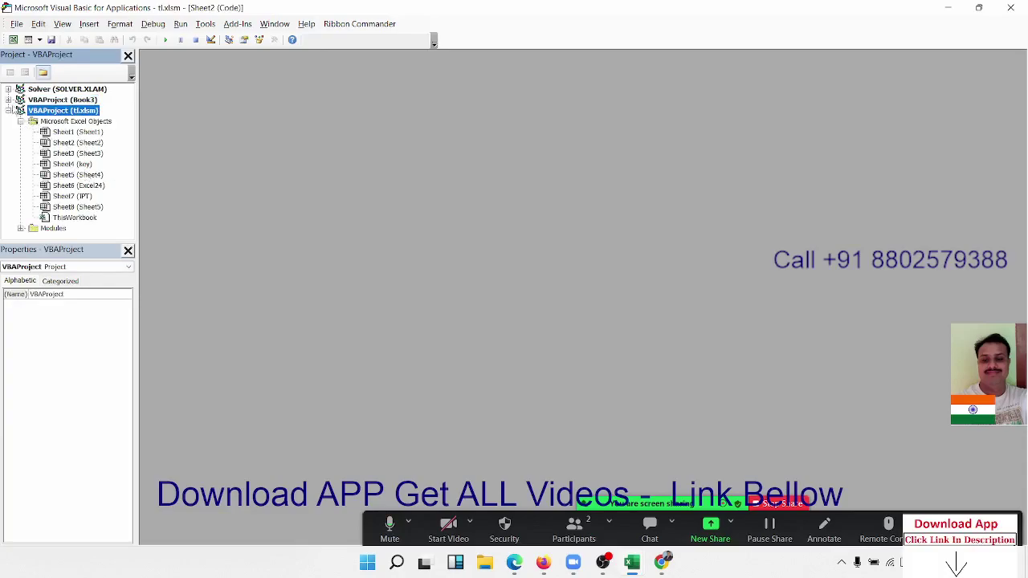
pyautogui.click(8, 110)
pyautogui.click(8, 99)
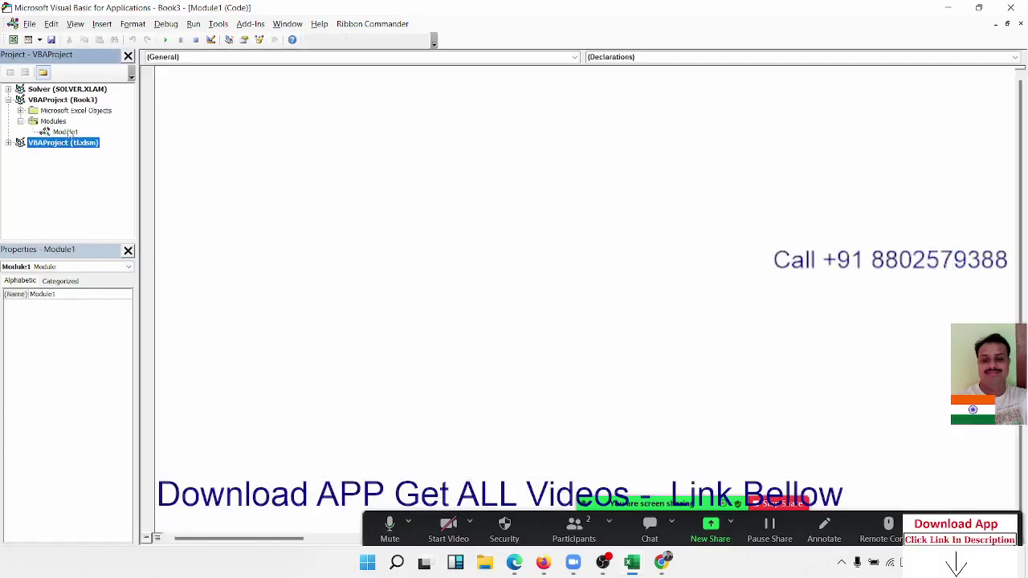
pyautogui.click(21, 111)
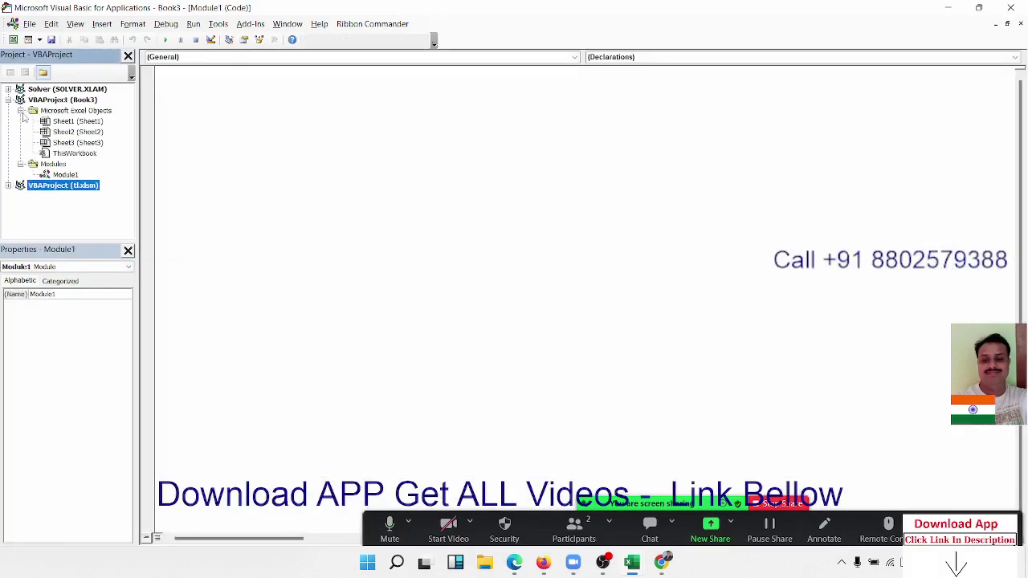
# Show the Properties window and inspect Sheet2, Module1 and Sheet3
pyautogui.click(77, 132)
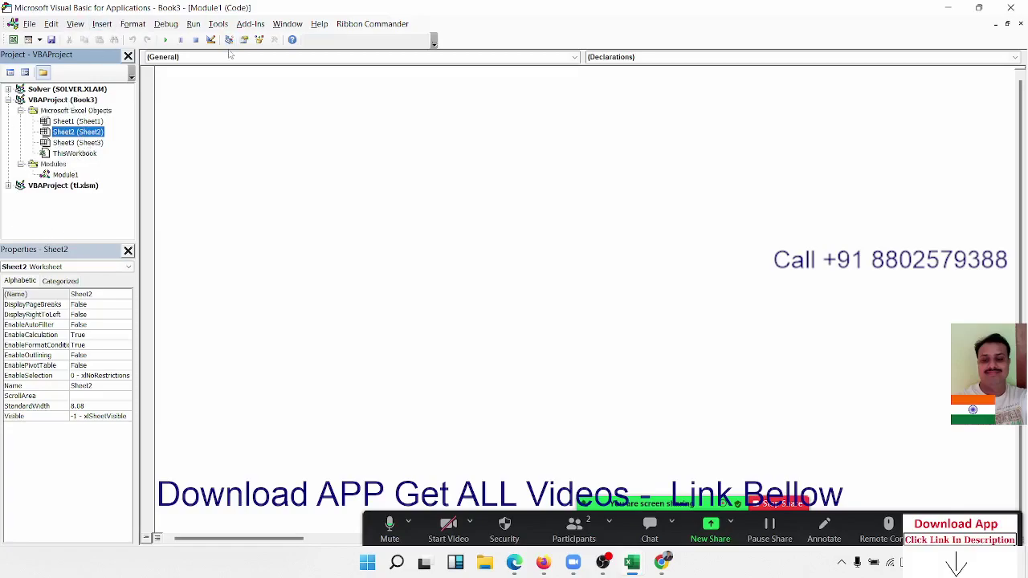
pyautogui.click(73, 24)
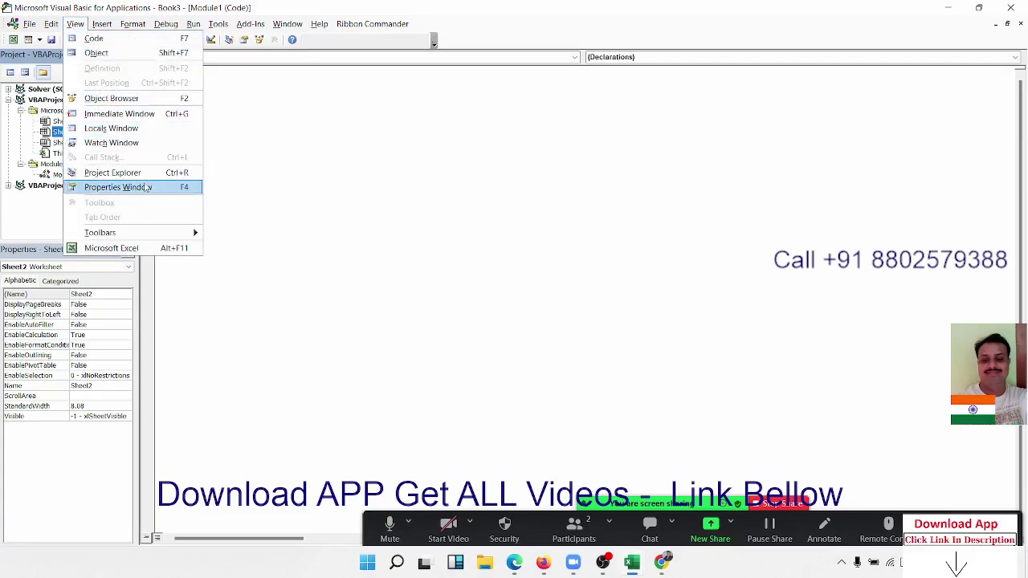
pyautogui.click(146, 187)
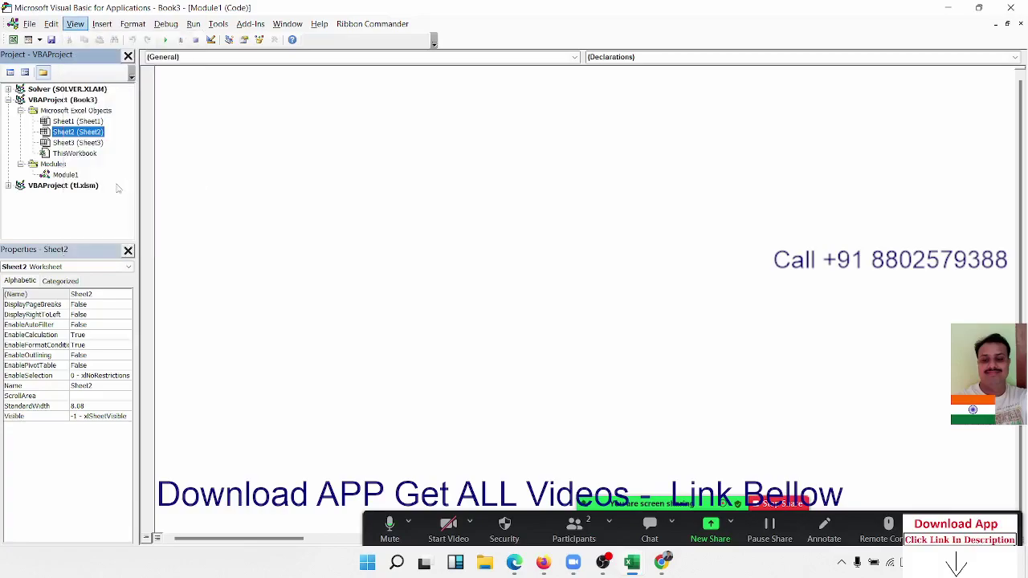
pyautogui.click(66, 174)
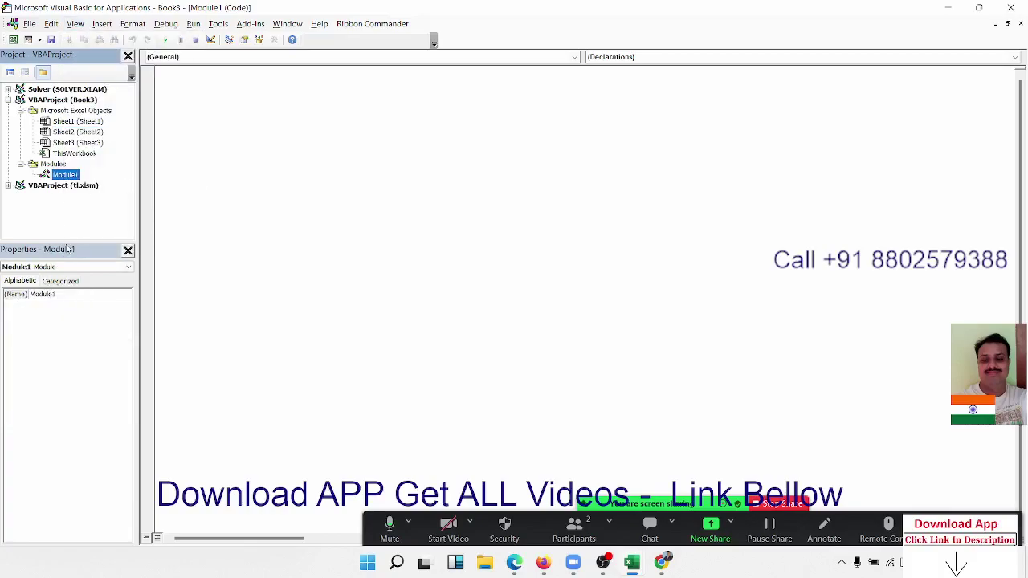
pyautogui.click(77, 143)
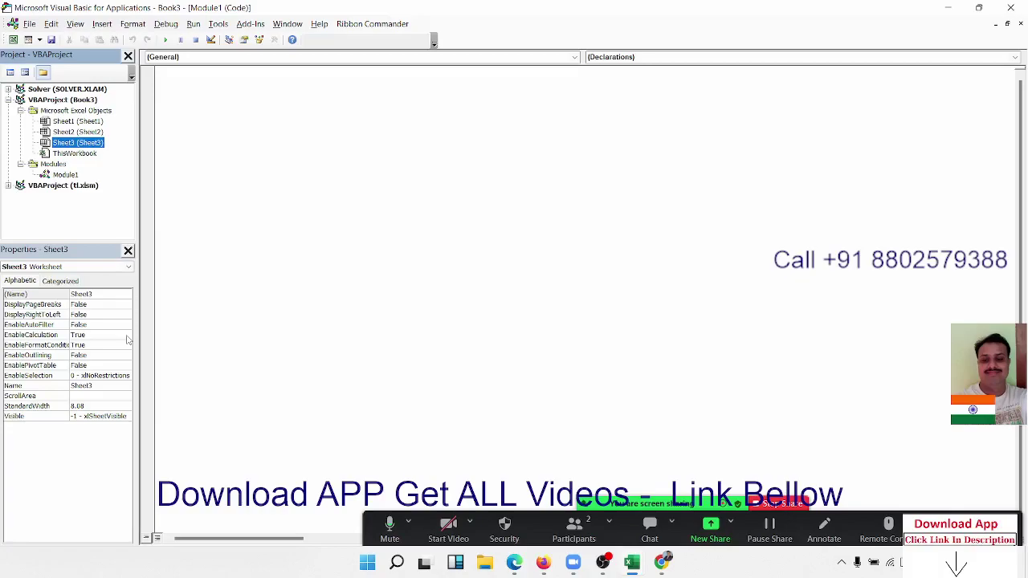
# Write an rr procedure in Sheet1's code window containing MsgBox "HI"
pyautogui.doubleClick(63, 121)
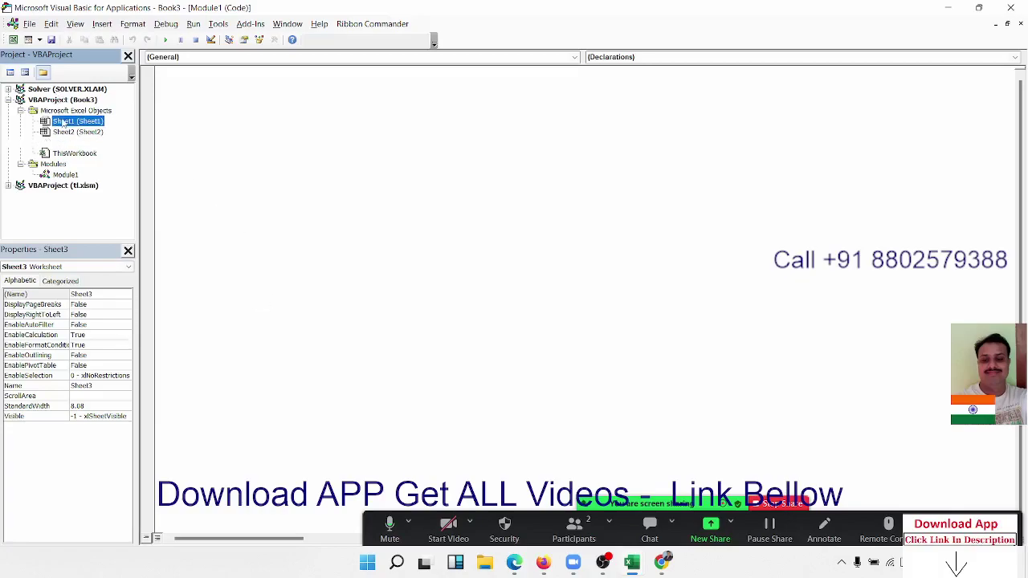
pyautogui.write('sub')
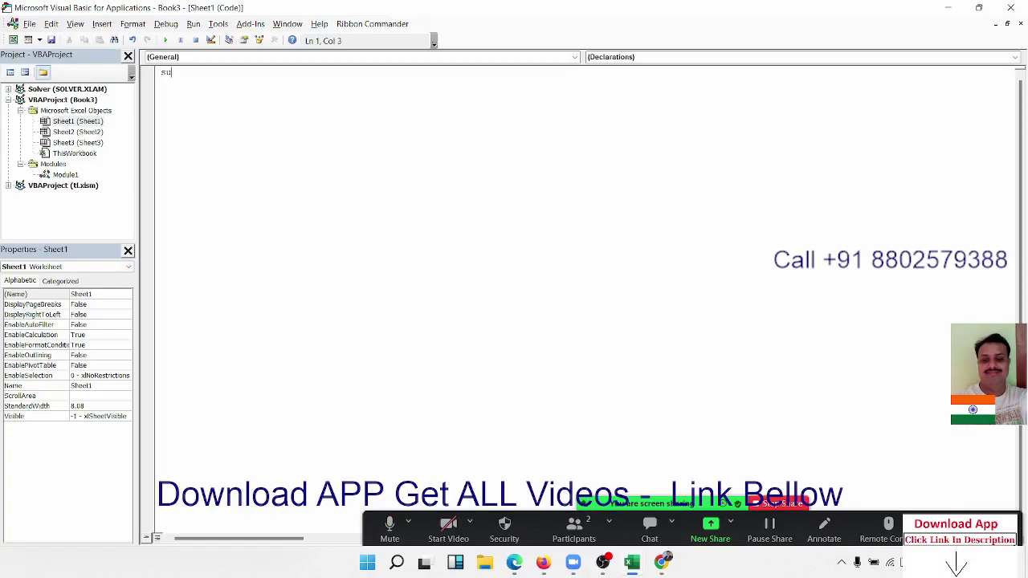
pyautogui.press('BackSpace')
pyautogui.press('BackSpace')
pyautogui.press('BackSpace')
pyautogui.write('s')
pyautogui.write('ub r')
pyautogui.write('r()')
pyautogui.press('Return')
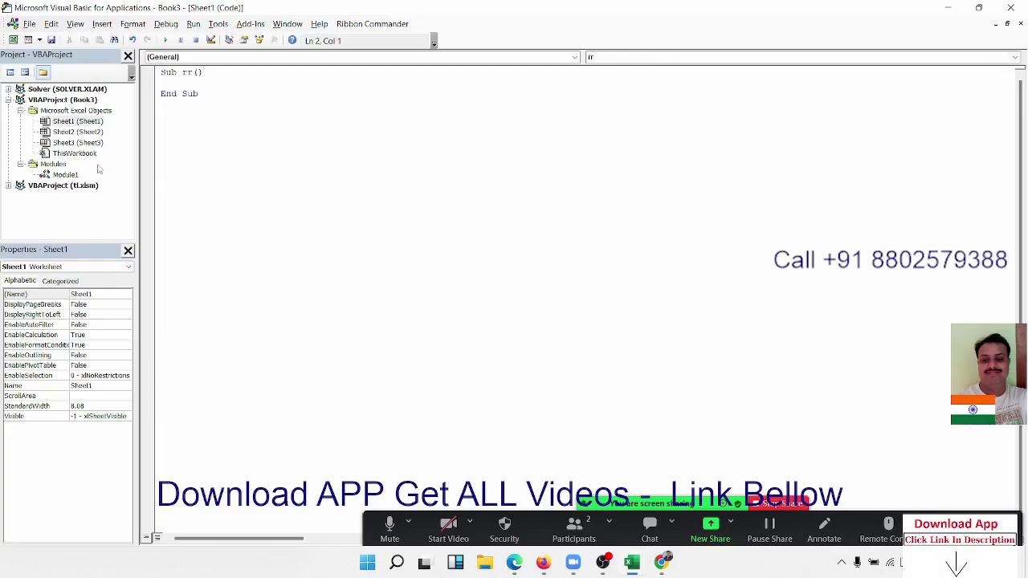
pyautogui.write('msgb')
pyautogui.write('ox ')
pyautogui.write('"')
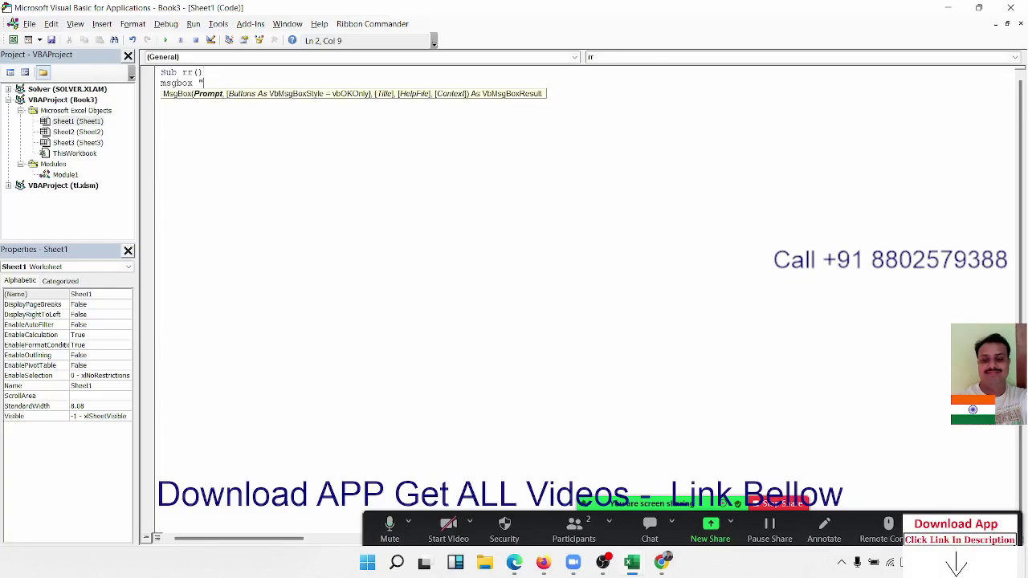
pyautogui.write('HI"')
pyautogui.press('Return')
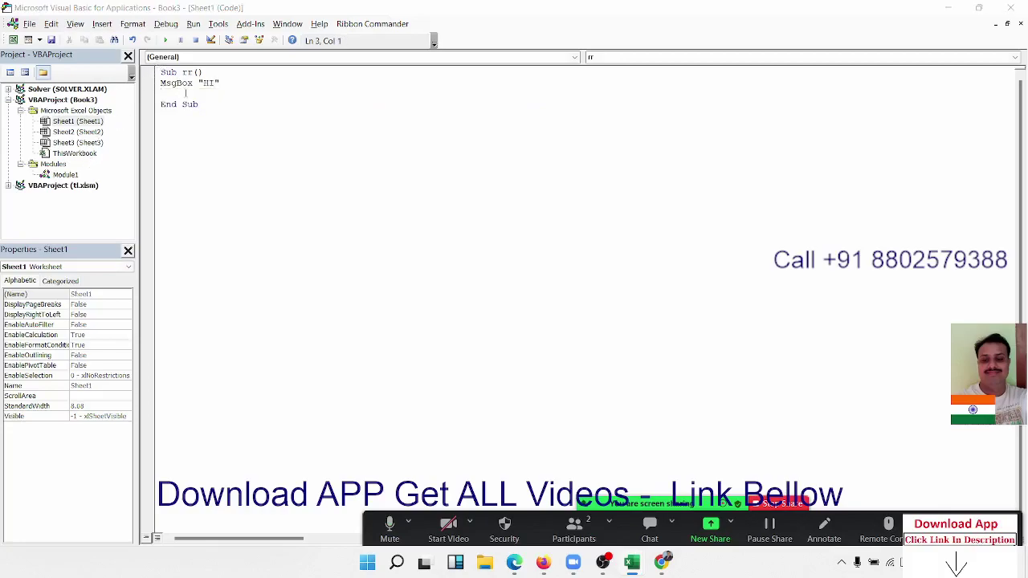
# Run the Sheet1.rr macro from Excel and dismiss its HI message
pyautogui.hotkey('alt', 'F11')
pyautogui.click(47, 69)
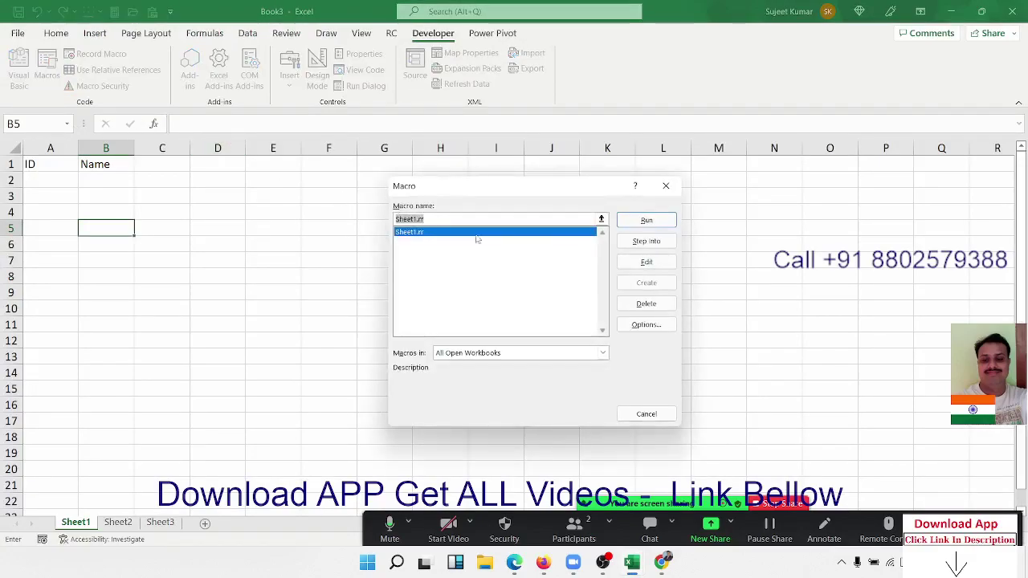
pyautogui.click(631, 224)
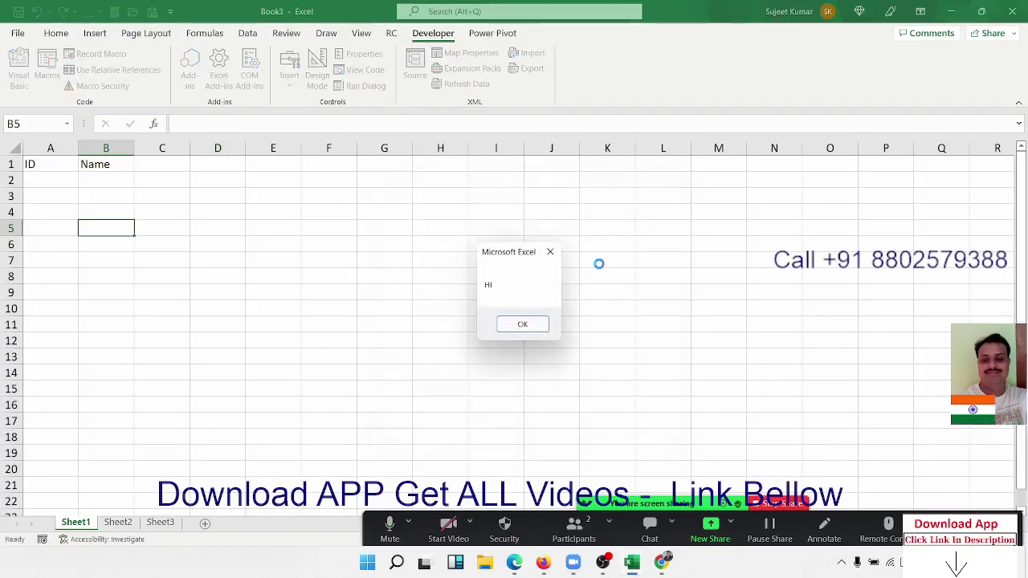
pyautogui.click(535, 326)
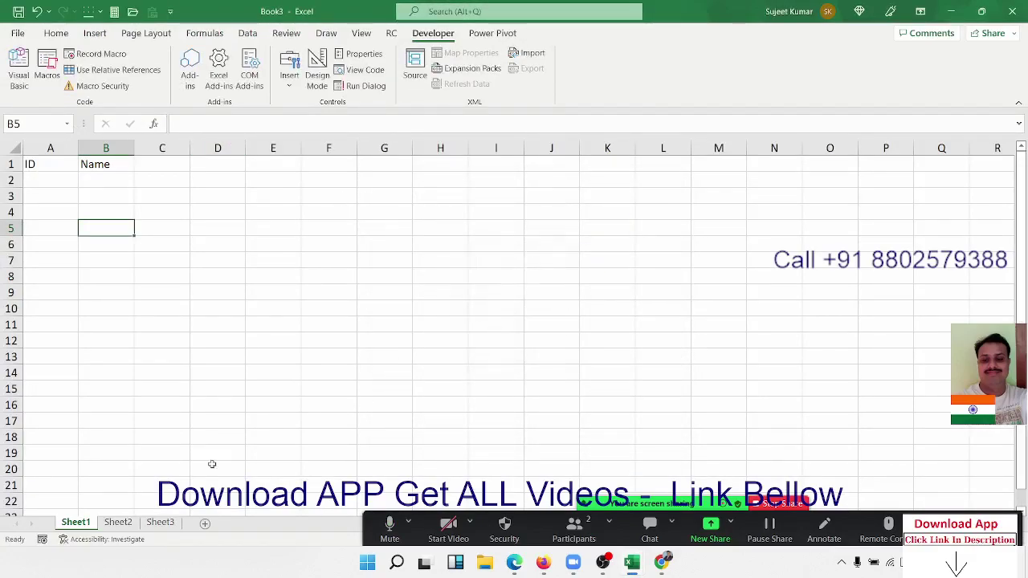
# Delete the Sheet1 tab permanently
pyautogui.rightClick(87, 526)
pyautogui.click(160, 354)
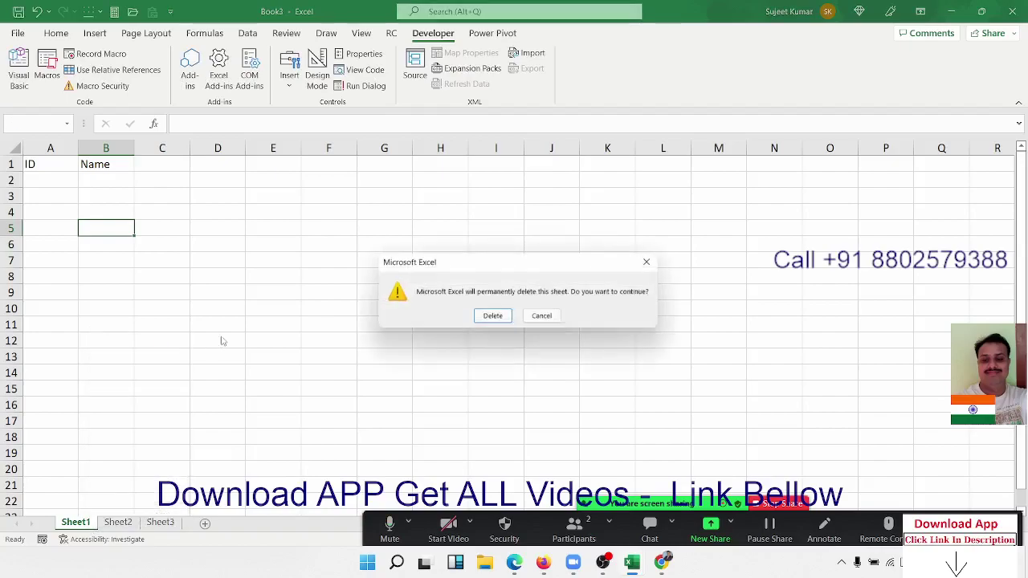
pyautogui.click(486, 318)
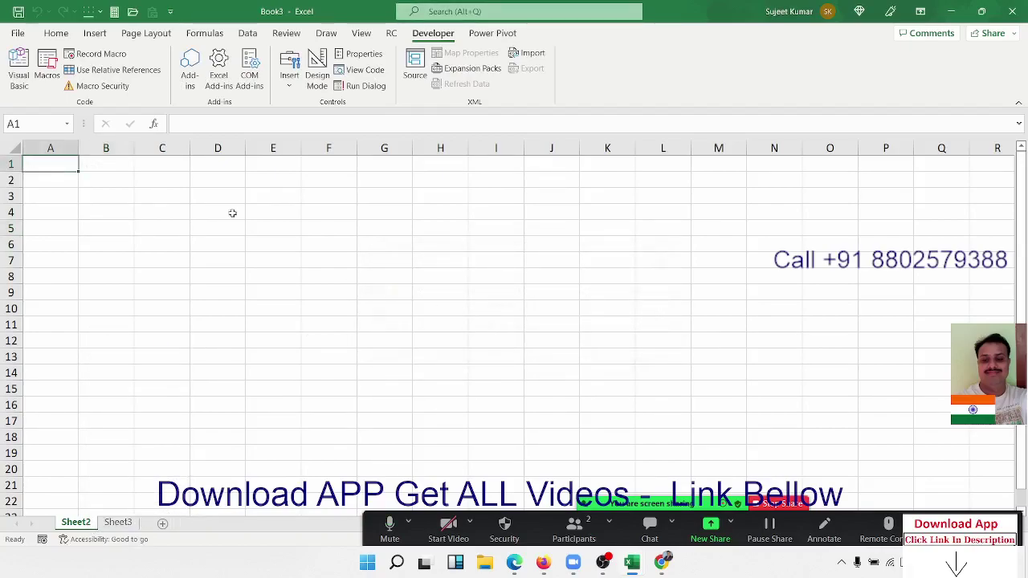
# Confirm the macro list is now empty, then return to the VBA editor
pyautogui.click(47, 71)
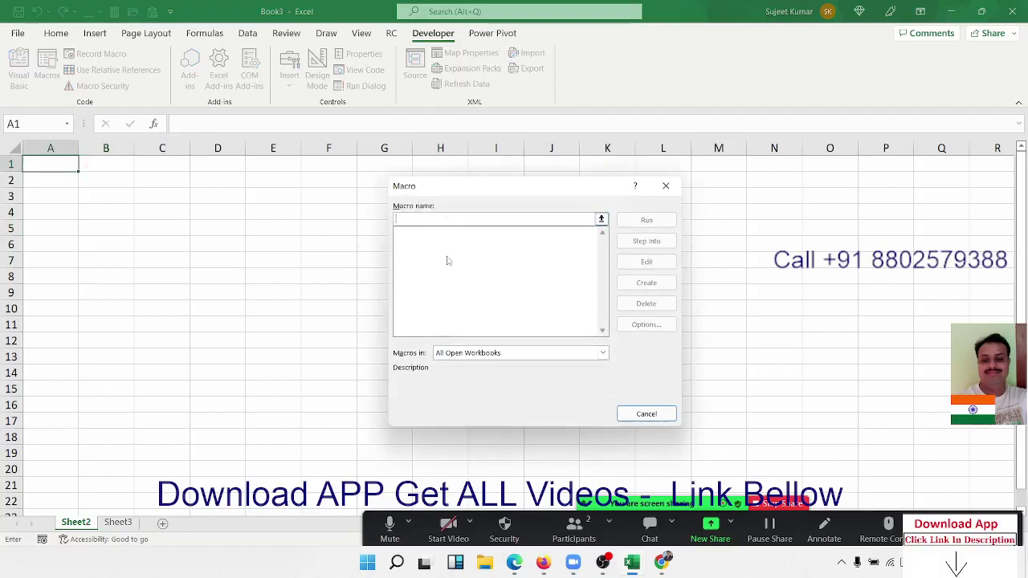
pyautogui.press('Escape')
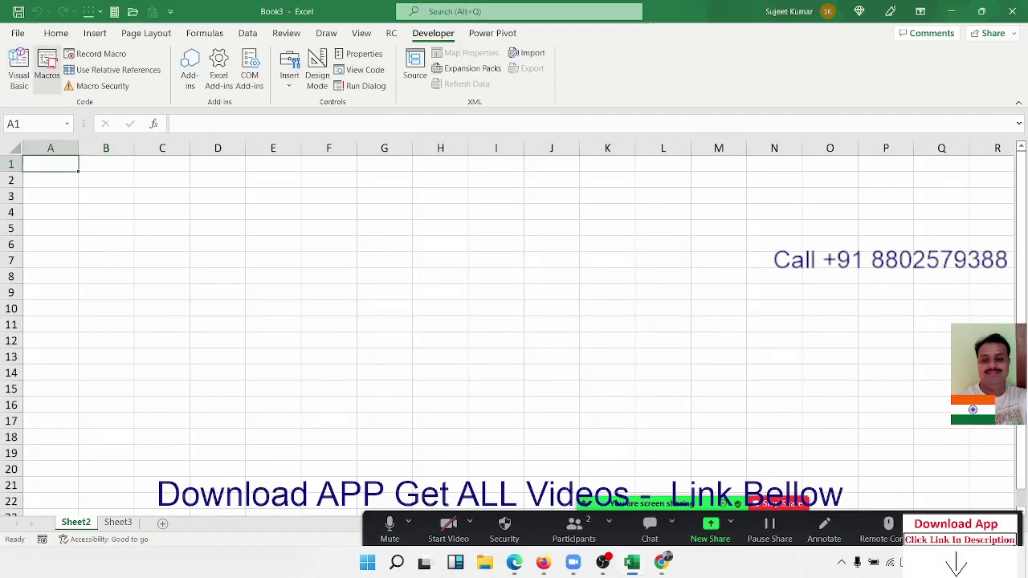
pyautogui.click(46, 71)
pyautogui.press('Escape')
pyautogui.click(135, 292)
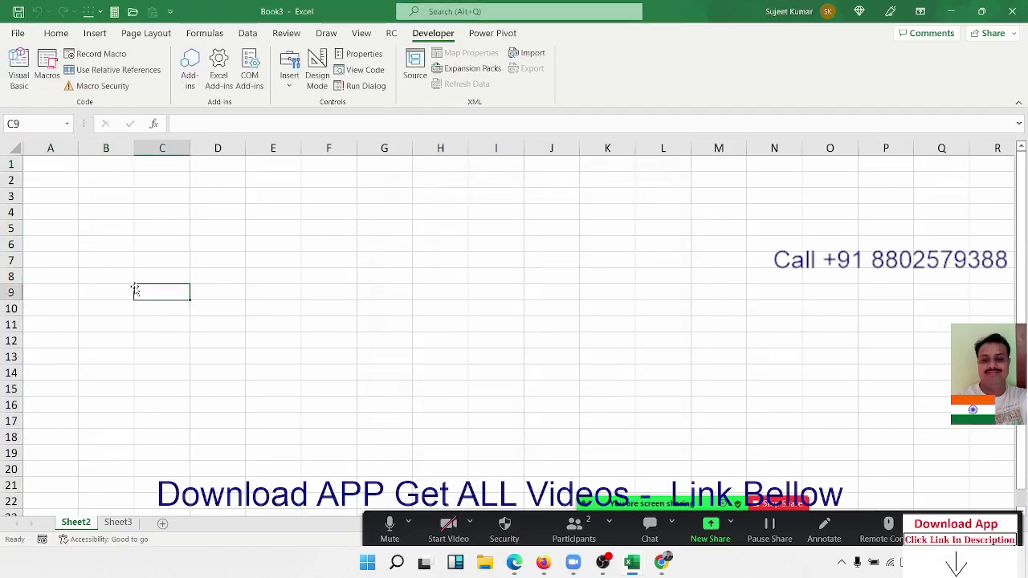
pyautogui.hotkey('alt', 'F11')
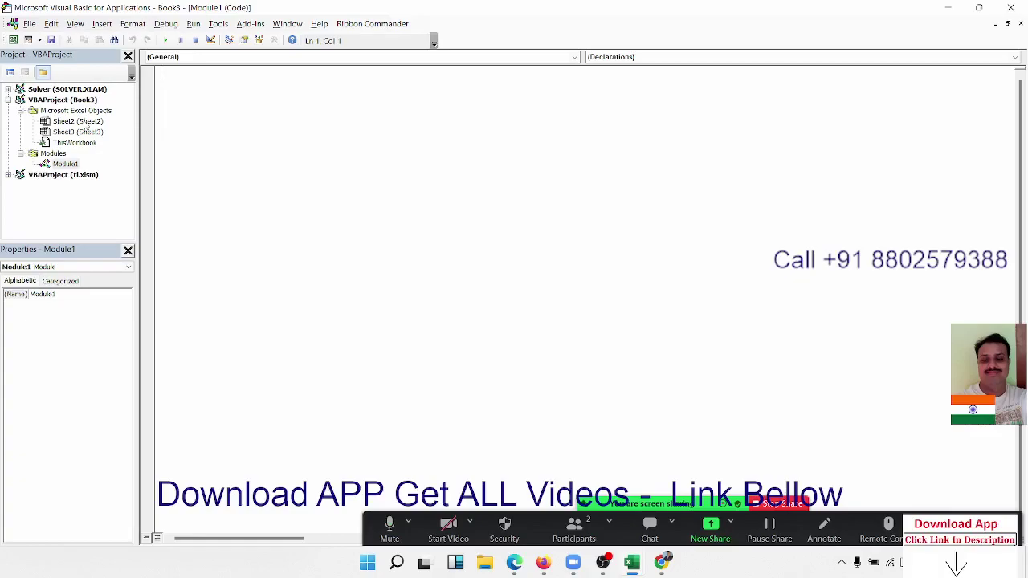
# Insert a new module and declare an empty Sub test() procedure in it
pyautogui.doubleClick(74, 143)
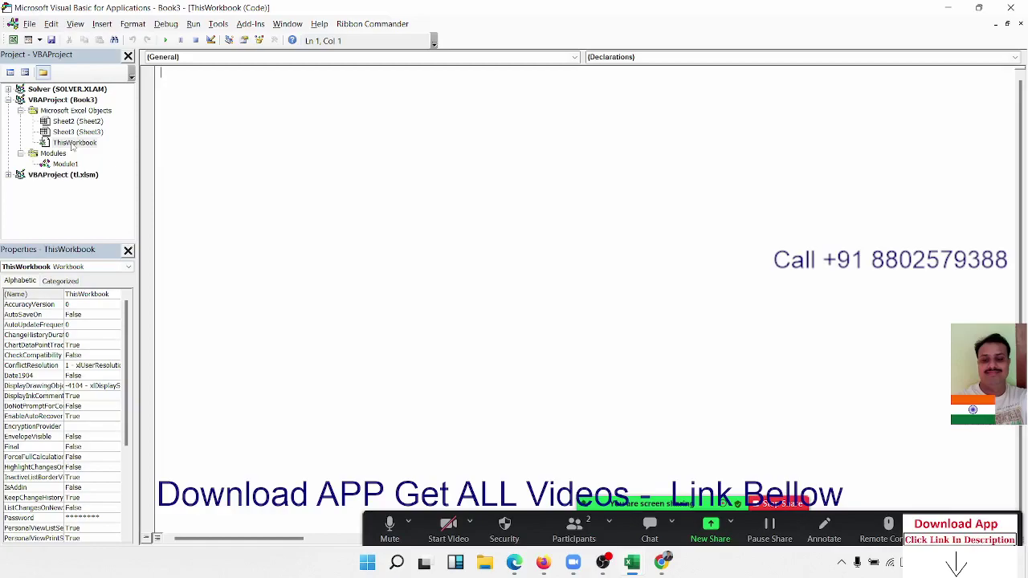
pyautogui.click(102, 23)
pyautogui.click(123, 68)
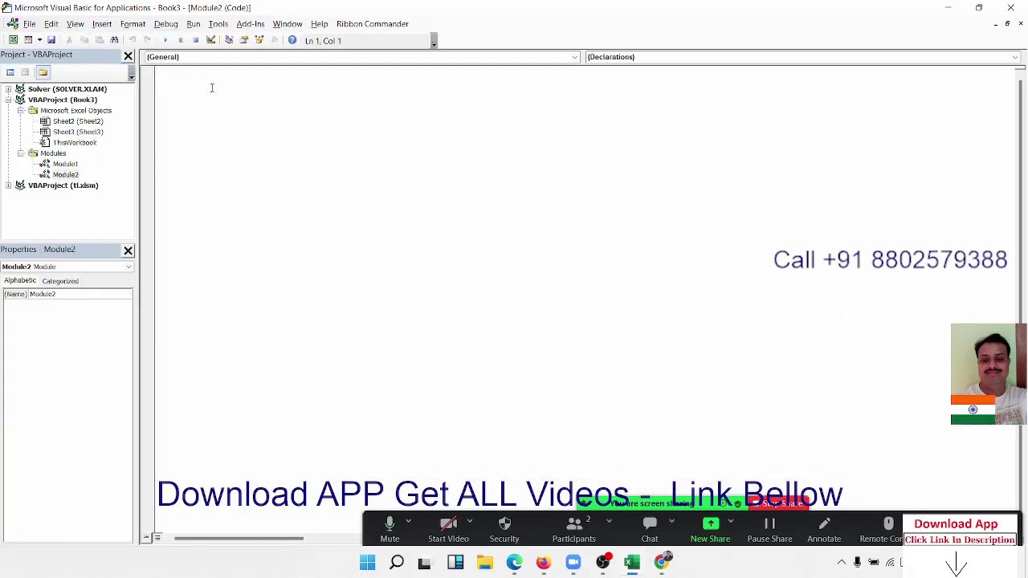
pyautogui.write('su')
pyautogui.write('b ')
pyautogui.write('tex')
pyautogui.press('BackSpace')
pyautogui.write('xt')
pyautogui.write('()')
pyautogui.press('Return')
pyautogui.press('Return')
# Highlight the test procedure's lines, then confirm test appears in Excel's macro list
pyautogui.click(161, 72)
pyautogui.hotkey('shift', 'End')
pyautogui.click(161, 104)
pyautogui.hotkey('shift', 'Down')
pyautogui.hotkey('alt', 'Tab')
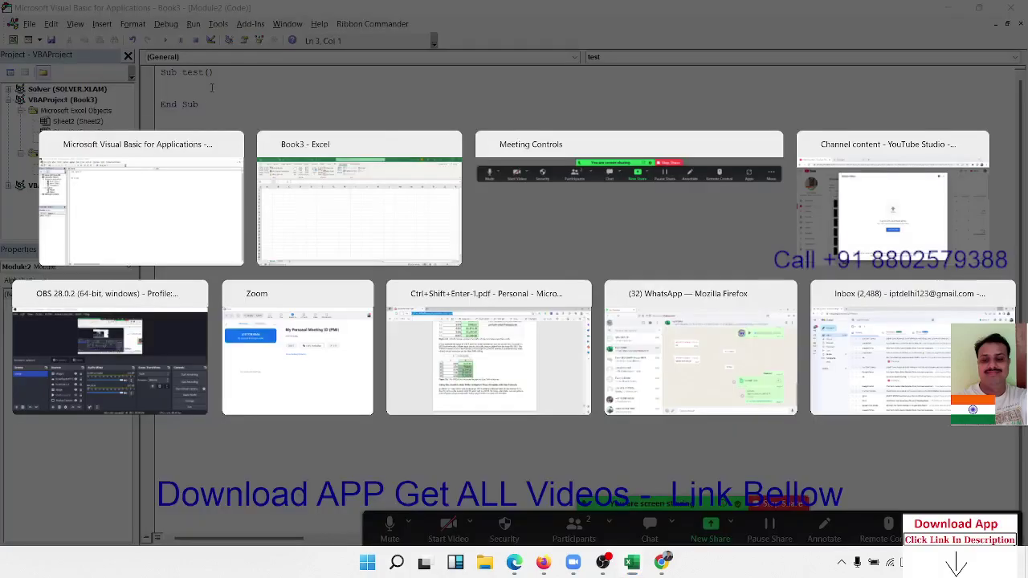
pyautogui.click(46, 71)
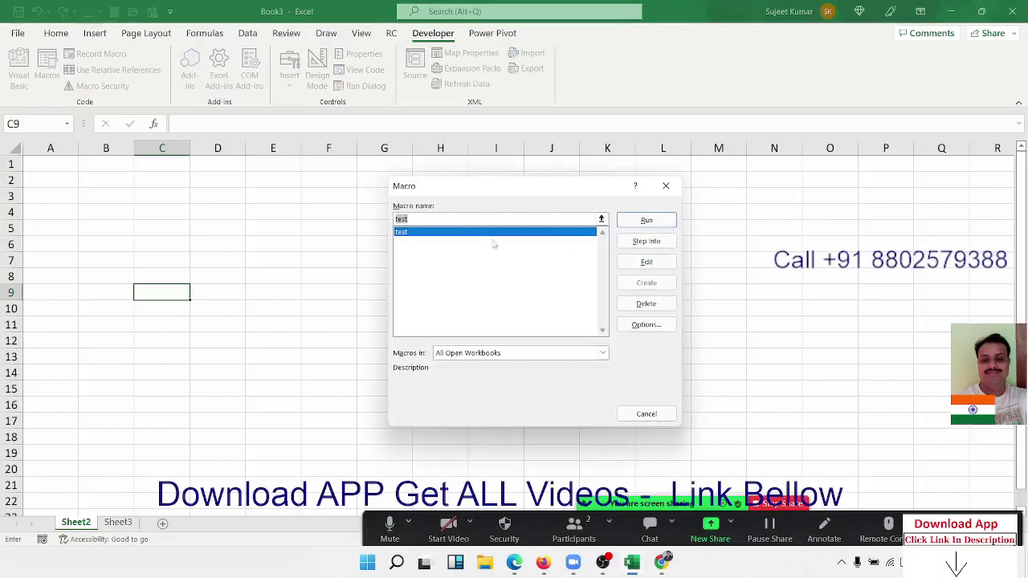
pyautogui.click(666, 186)
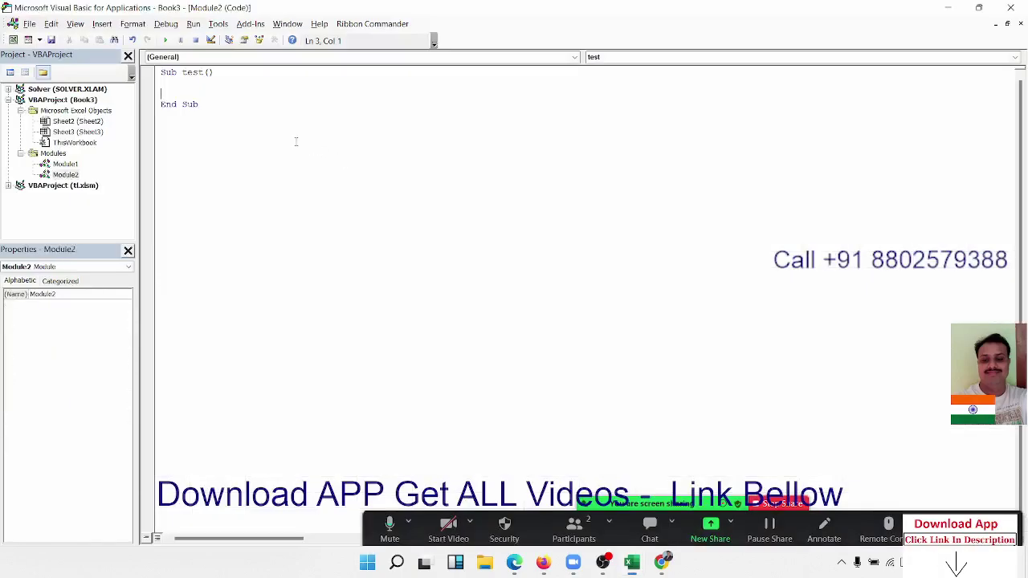
# Insert an extra blank line above End Sub inside the test procedure
pyautogui.hotkey('alt', 'F11')
pyautogui.doubleClick(169, 72)
pyautogui.moveTo(163, 70); pyautogui.dragTo(193, 115)
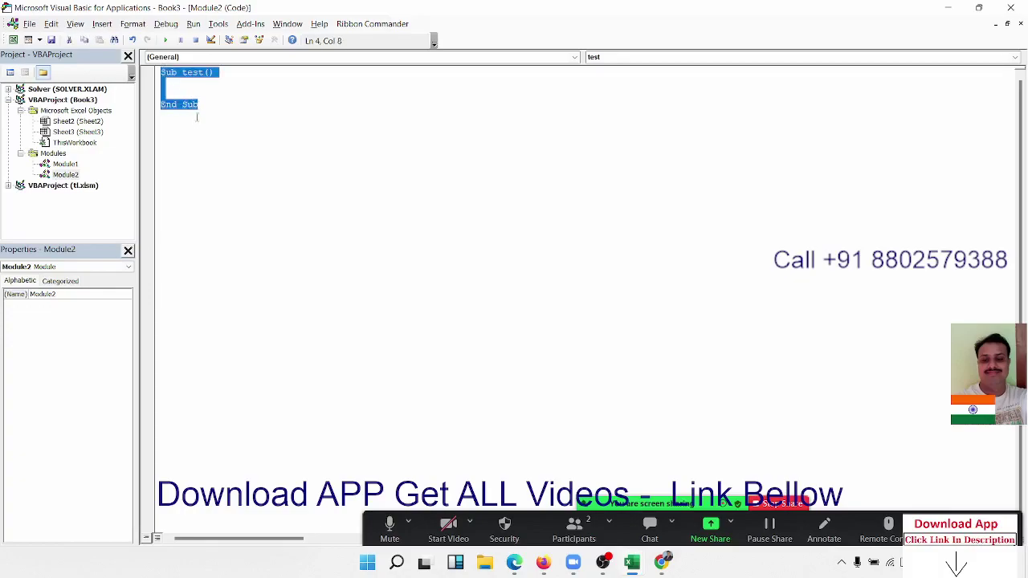
pyautogui.click(193, 119)
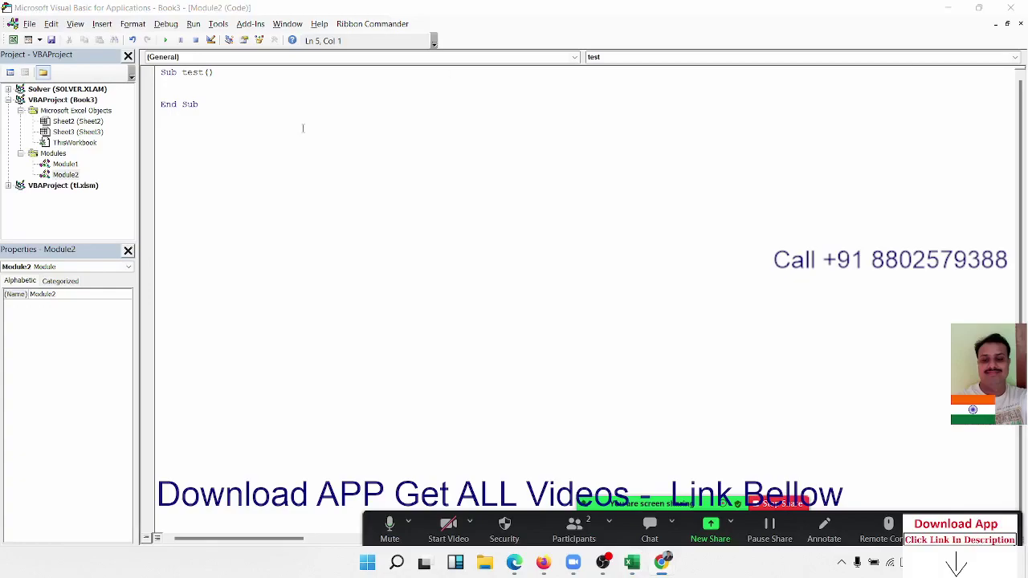
pyautogui.press('Up')
pyautogui.press('Up')
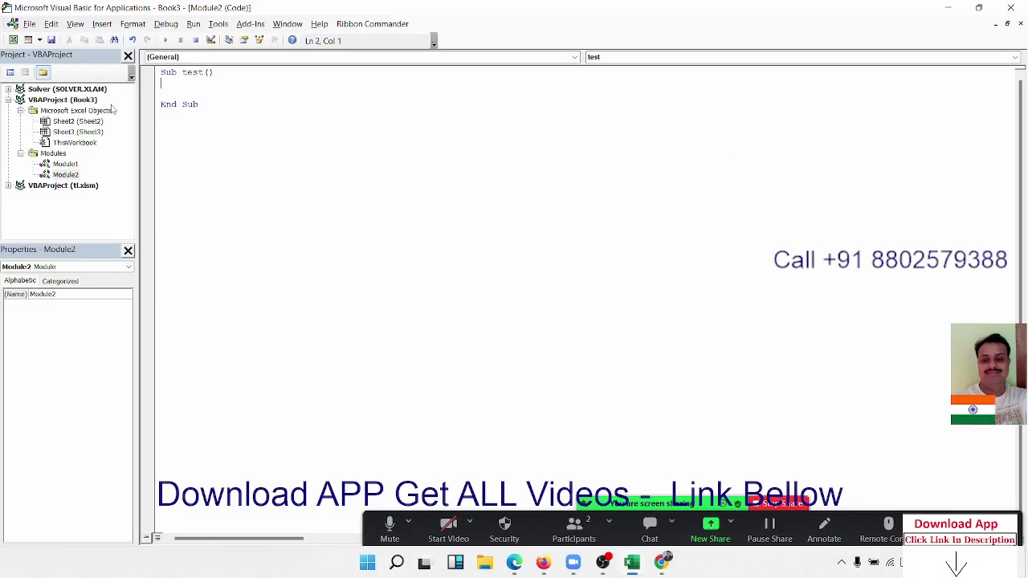
pyautogui.hotkey('shift', 'Down')
pyautogui.hotkey('shift', 'Up')
pyautogui.hotkey('shift', 'Up')
pyautogui.press('Return')
# Rename the procedure from test to test_today
pyautogui.click(204, 72)
pyautogui.write('to')
pyautogui.write('day')
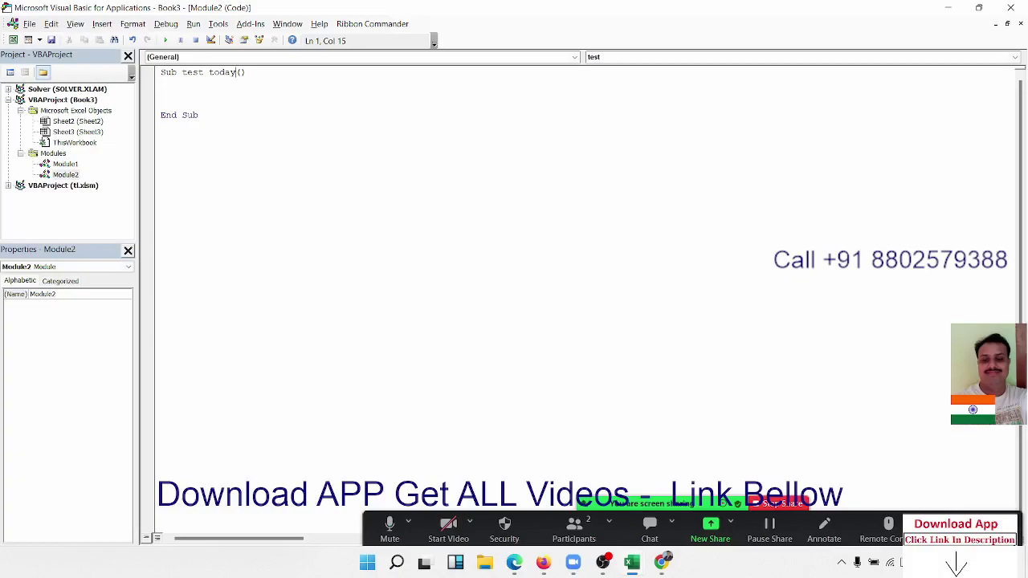
pyautogui.press('Left')
pyautogui.hotkey('shift', 'Left')
pyautogui.write('.')
pyautogui.write('-*')
pyautogui.press('BackSpace')
pyautogui.press('BackSpace')
pyautogui.press('BackSpace')
pyautogui.write('_')
pyautogui.click(161, 93)
# Add a second empty procedure, Sub raj1(), below test_today's End Sub
pyautogui.press('Down')
pyautogui.press('Down')
pyautogui.press('Down')
pyautogui.press('Down')
pyautogui.press('Down')
pyautogui.write('sub ')
pyautogui.write('raj1')
pyautogui.write('()')
pyautogui.press('Return')
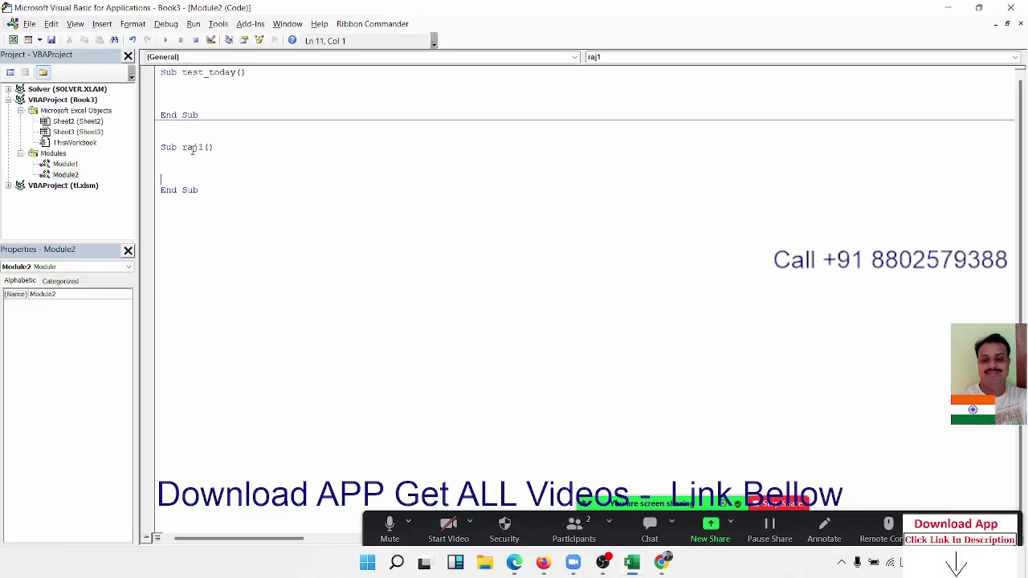
pyautogui.hotkey('alt', 'Tab')
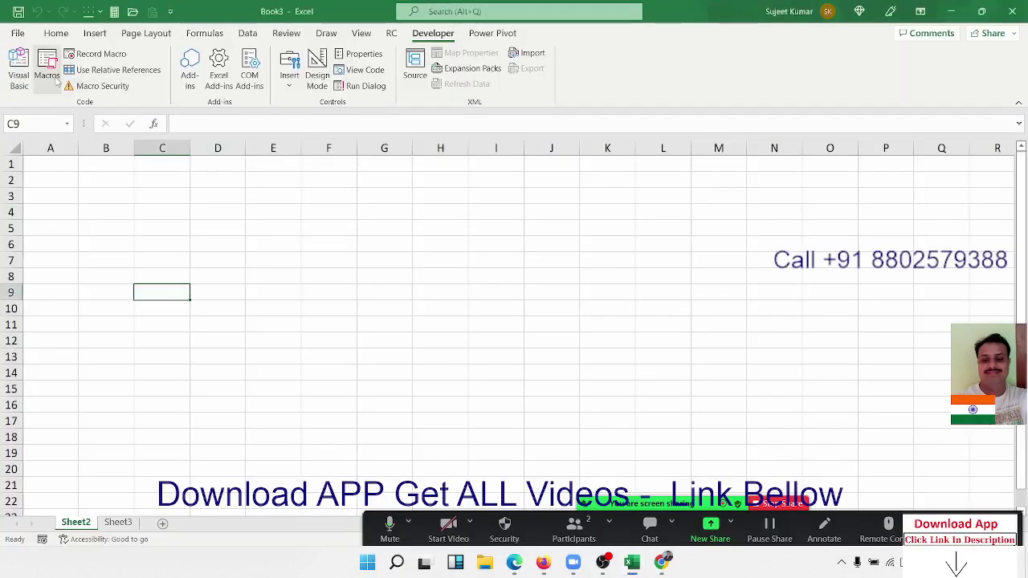
# Check raj1 and test_today in the macro list, then jump from cell RAJ1 to column XFD
pyautogui.click(56, 80)
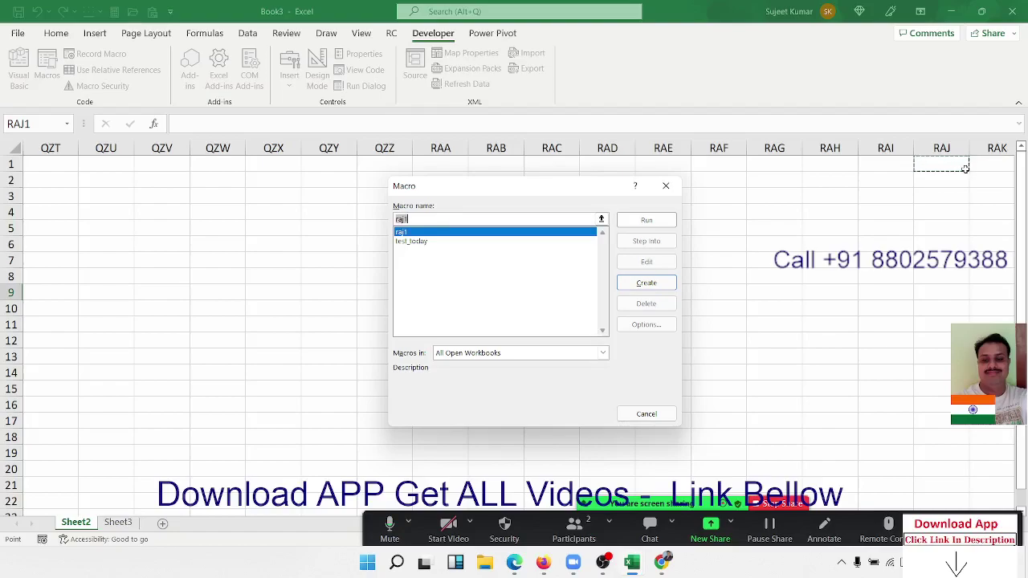
pyautogui.click(666, 186)
pyautogui.click(925, 170)
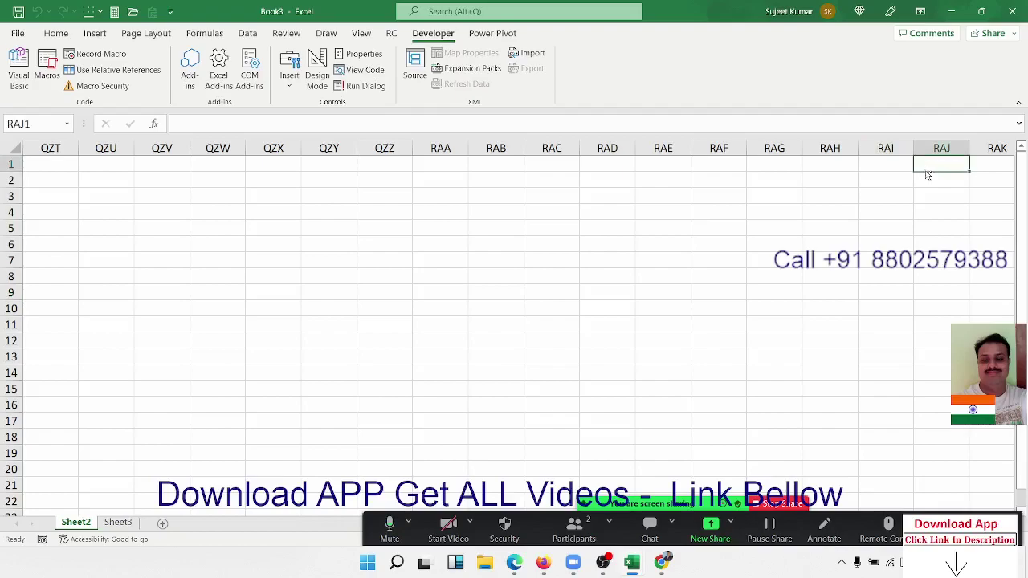
pyautogui.hotkey('ctrl', 'Right')
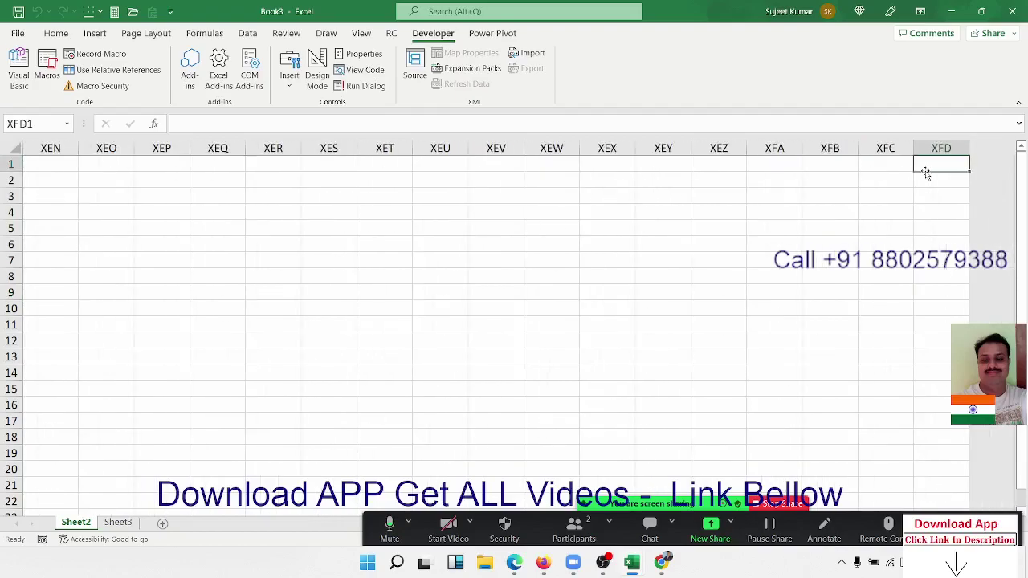
# Jump back to the start of the sheet at cell A1
pyautogui.hotkey('ctrl', 'Left')
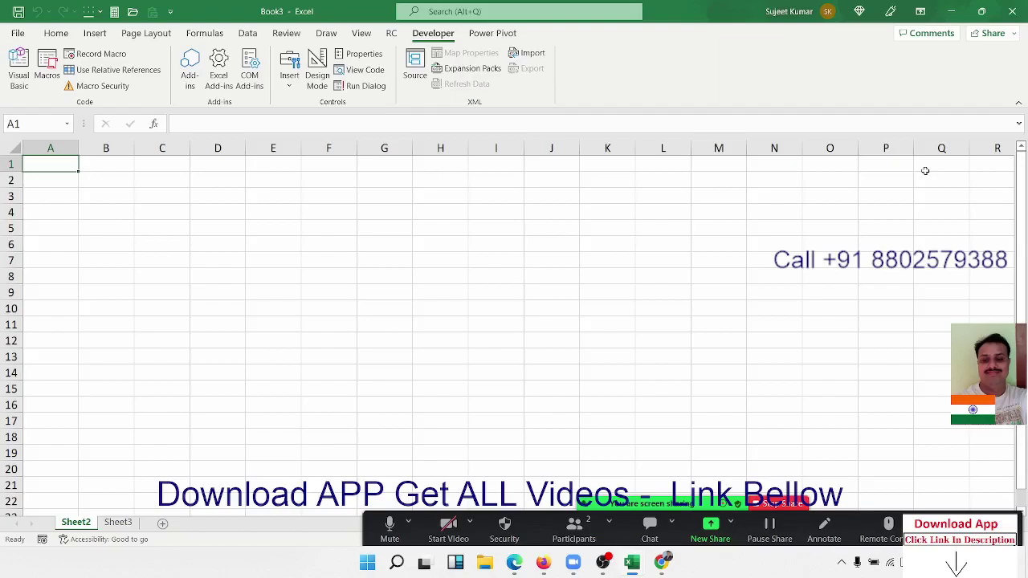
# Rename the raj1 procedure to raj_1 by inserting an underscore
pyautogui.hotkey('alt', 'Tab')
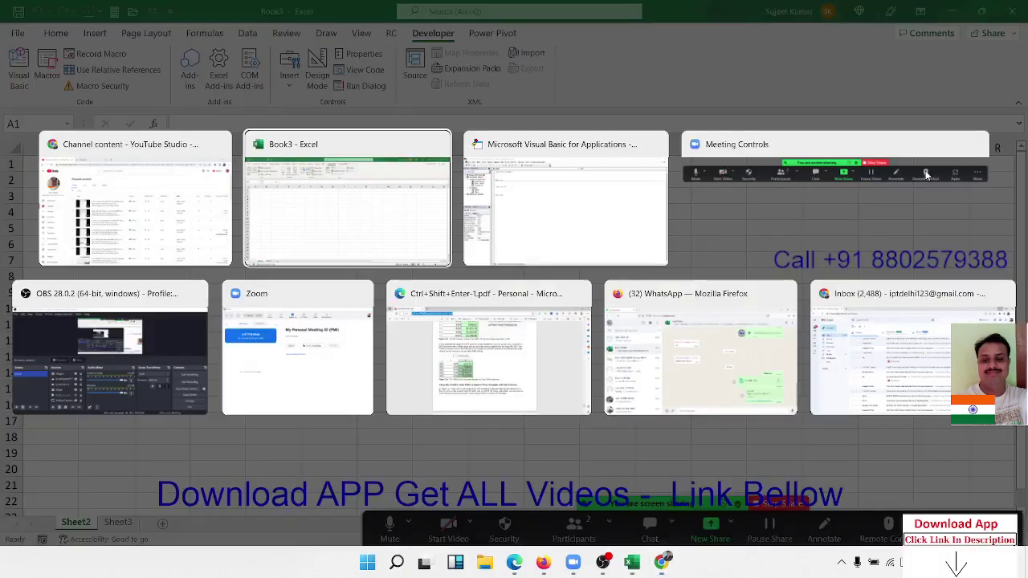
pyautogui.hotkey('alt', 'Tab')
pyautogui.press('Up')
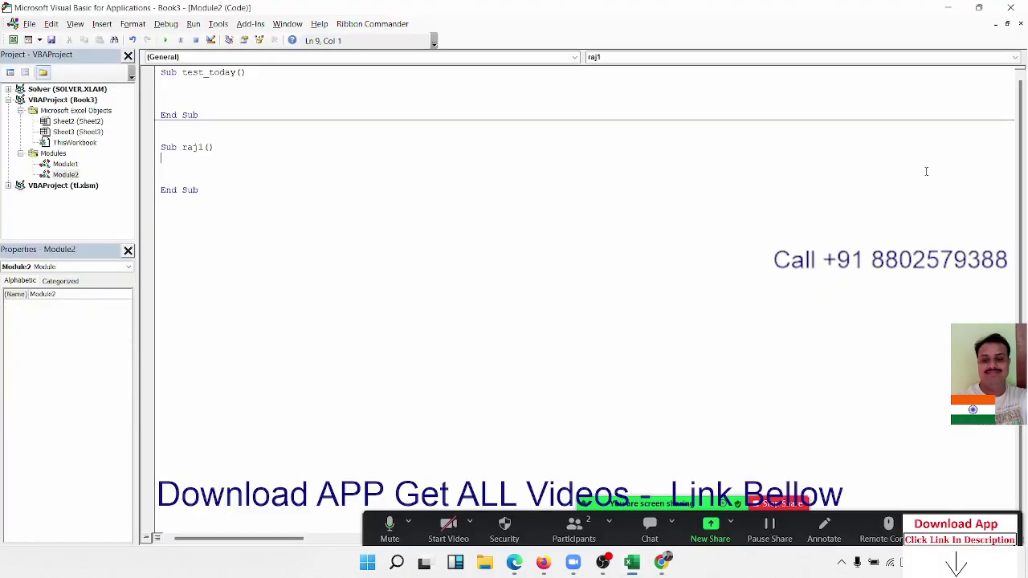
pyautogui.press('Up')
pyautogui.press('Right')
pyautogui.press('Right')
pyautogui.write('_')
# Add a blank body line inside test_today
pyautogui.click(162, 159)
pyautogui.press('Up')
pyautogui.press('Up')
pyautogui.press('Up')
pyautogui.press('Down')
pyautogui.press('Up')
pyautogui.press('Up')
pyautogui.press('Up')
pyautogui.press('Up')
pyautogui.press('Up')
pyautogui.press('Up')
pyautogui.press('Up')
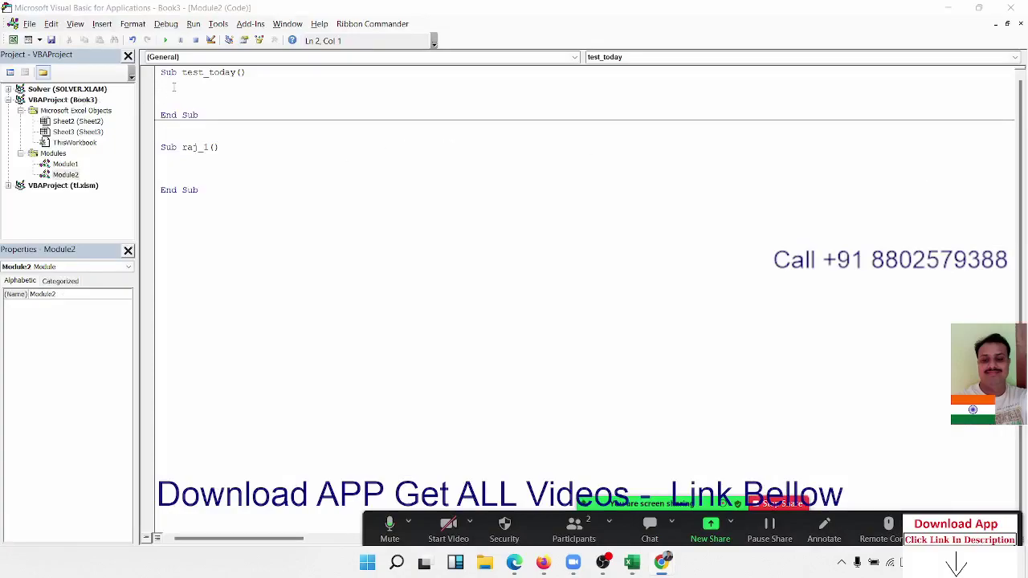
pyautogui.press('Return')
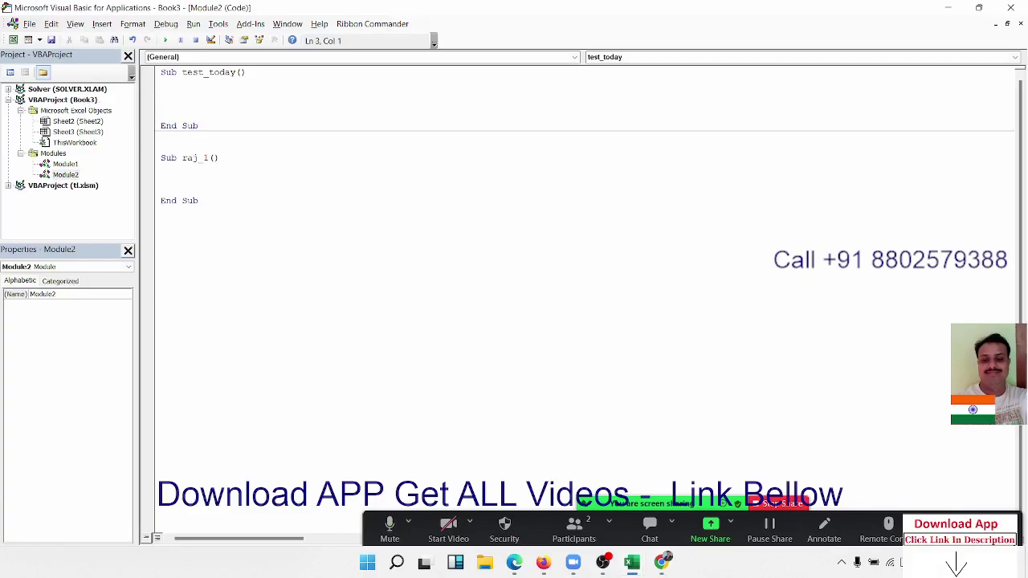
# Type Application on test_today's first body line, clearing the compile error
pyautogui.press('Up')
pyautogui.write('appli')
pyautogui.write('cation=')
pyautogui.press('Return')
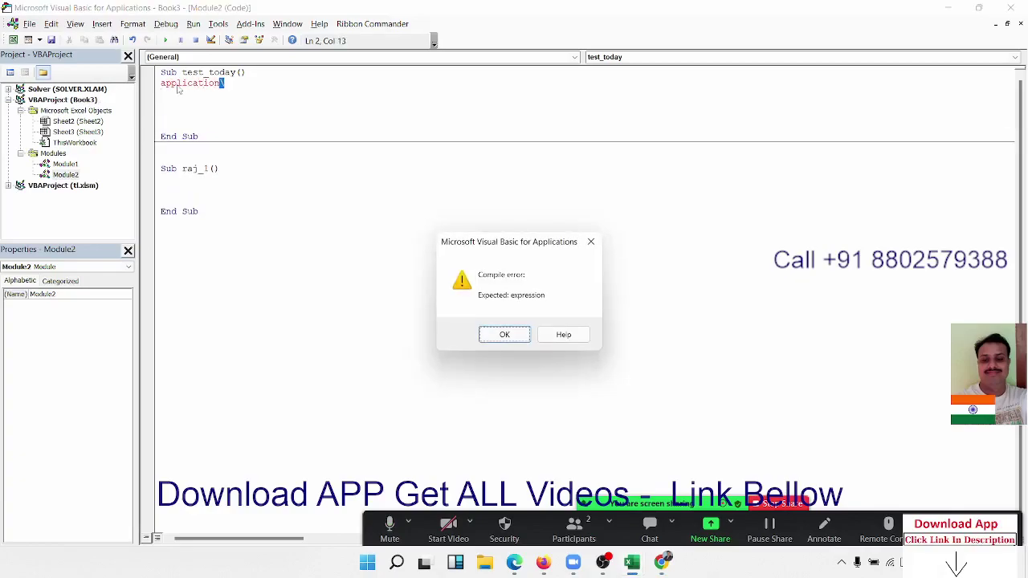
pyautogui.press('Return')
pyautogui.press('BackSpace')
pyautogui.press('Return')
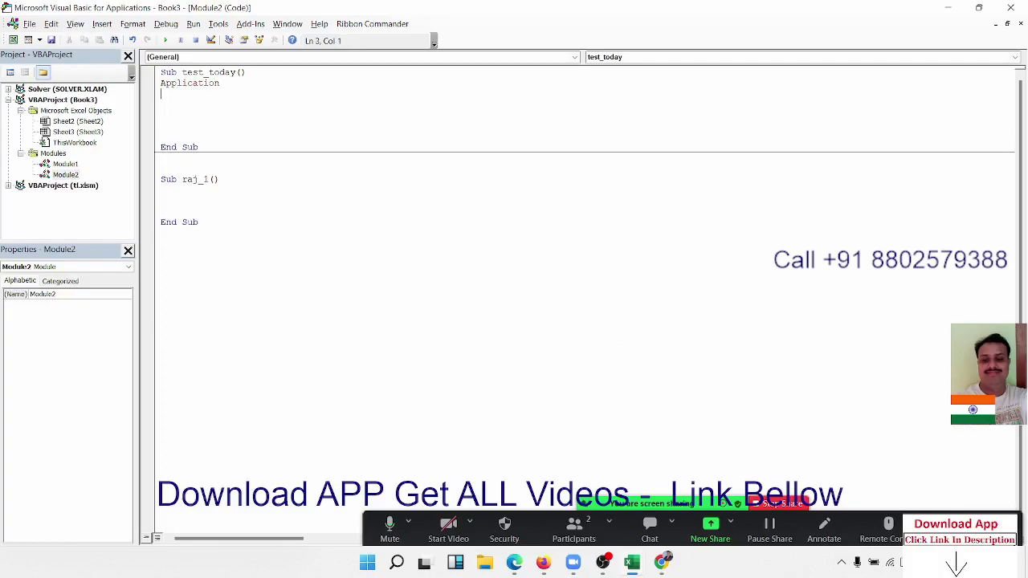
# Add Workbooks, Sheets and Range on separate lines below Application
pyautogui.write('workbi')
pyautogui.write('oo')
pyautogui.press('BackSpace')
pyautogui.press('BackSpace')
pyautogui.press('BackSpace')
pyautogui.write('ook')
pyautogui.write('s')
pyautogui.press('Return')
pyautogui.write('sheets')
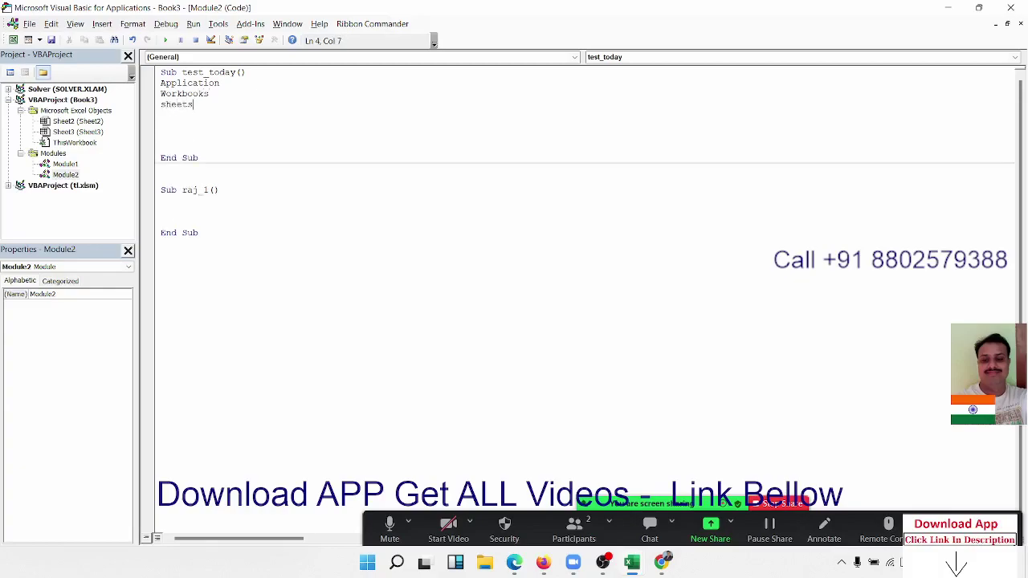
pyautogui.press('Return')
pyautogui.write('range')
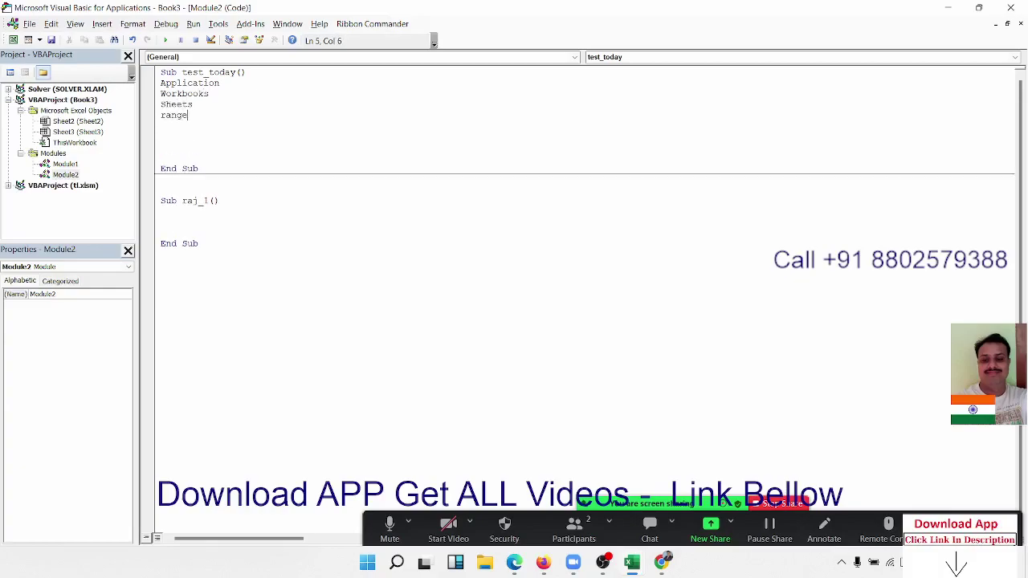
pyautogui.press('Return')
# Highlight the Application-through-Range lines to show the object hierarchy
pyautogui.press('Up')
pyautogui.press('Up')
pyautogui.press('Up')
pyautogui.hotkey('shift', 'Down')
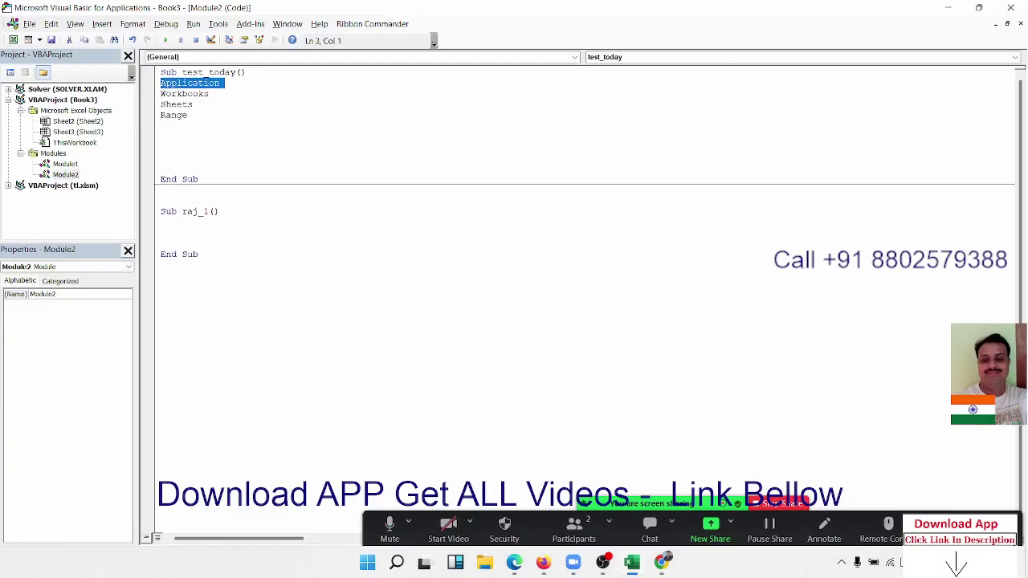
pyautogui.hotkey('shift', 'Down')
pyautogui.hotkey('shift', 'Down')
pyautogui.hotkey('shift', 'Down')
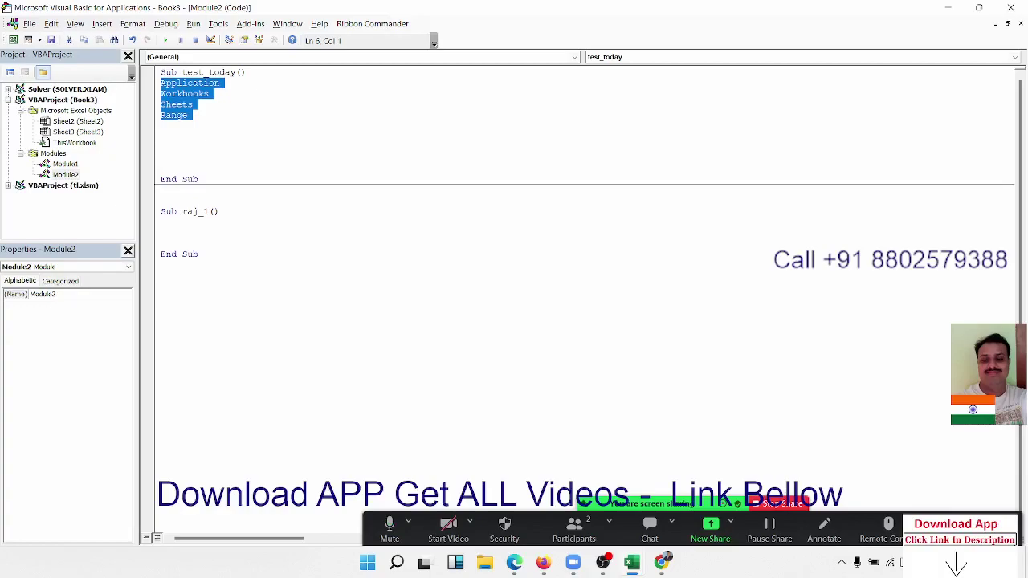
pyautogui.press('Up')
pyautogui.press('Up')
pyautogui.press('Up')
pyautogui.press('Up')
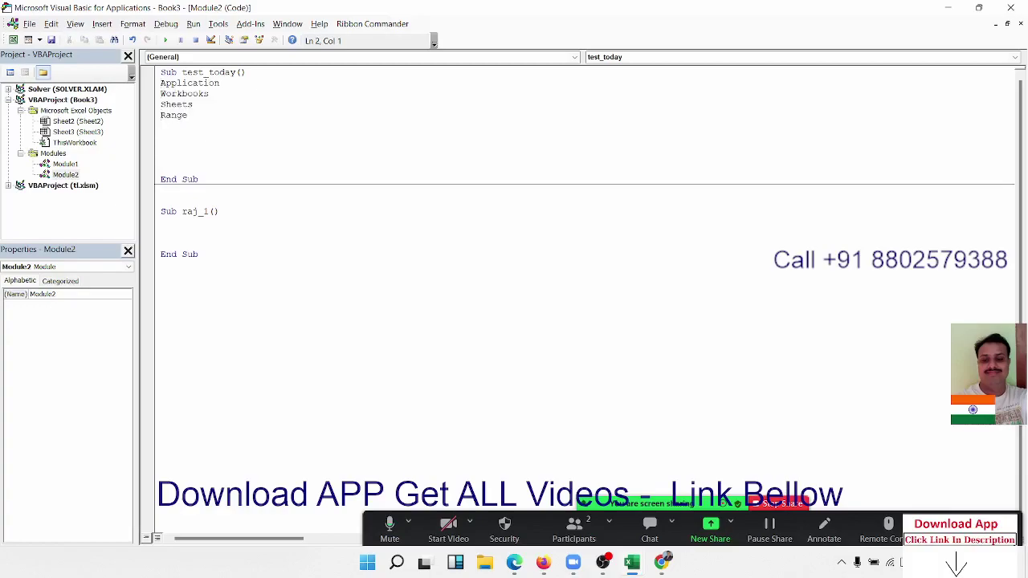
pyautogui.hotkey('shift', 'Down')
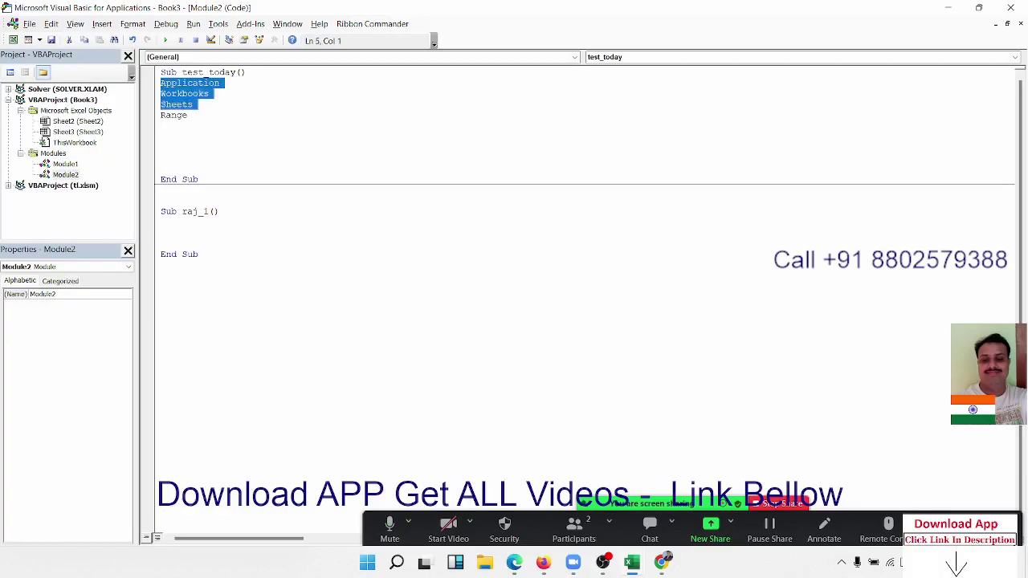
pyautogui.hotkey('shift', 'Down')
pyautogui.press('Down')
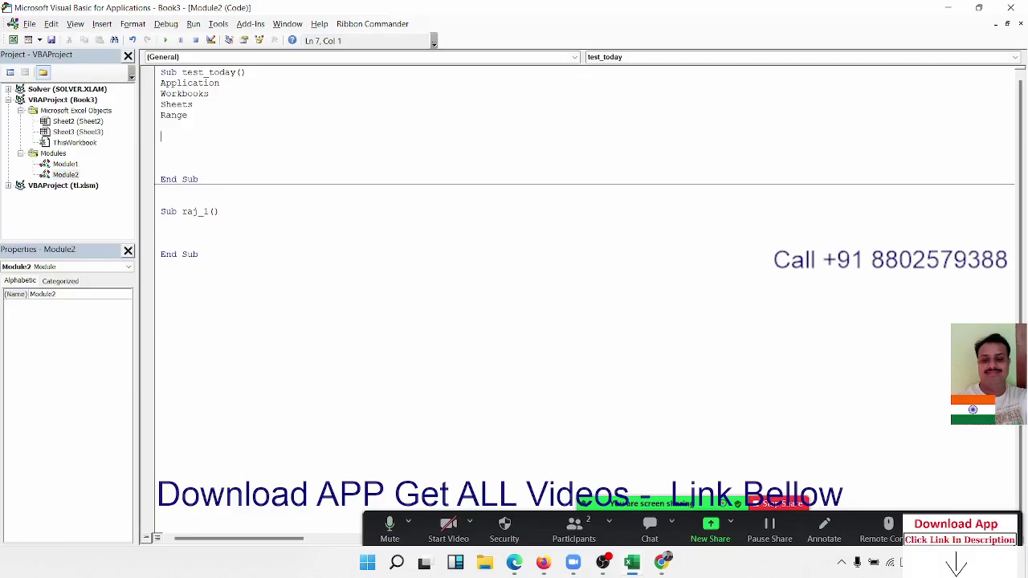
pyautogui.click(160, 83)
pyautogui.hotkey('shift', 'Down')
pyautogui.hotkey('shift', 'Down')
pyautogui.hotkey('shift', 'Down')
pyautogui.hotkey('shift', 'Down')
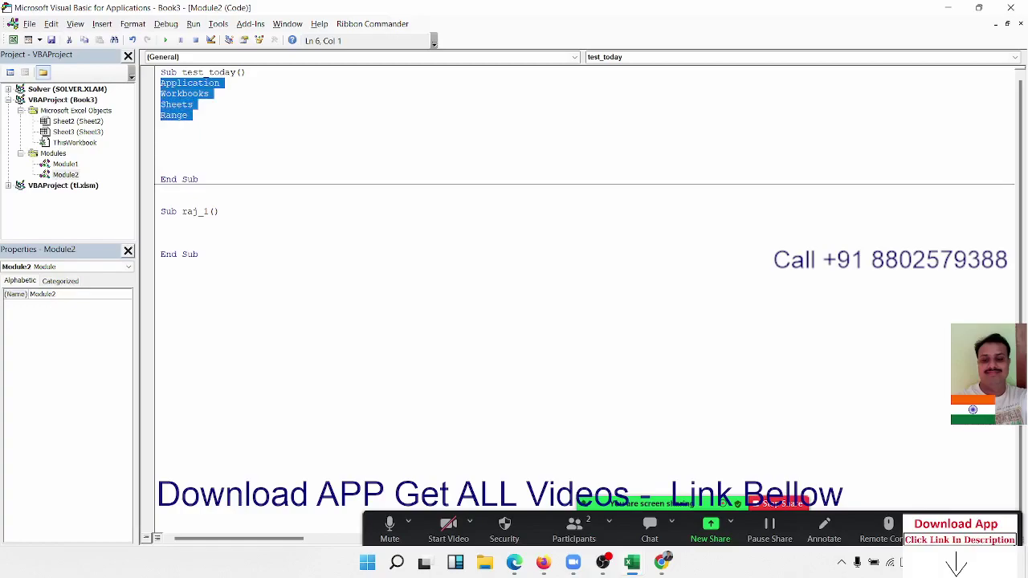
# Add a Workbooks.Add line and highlight Workbooks and Add to explain each part
pyautogui.press('Down')
pyautogui.press('Return')
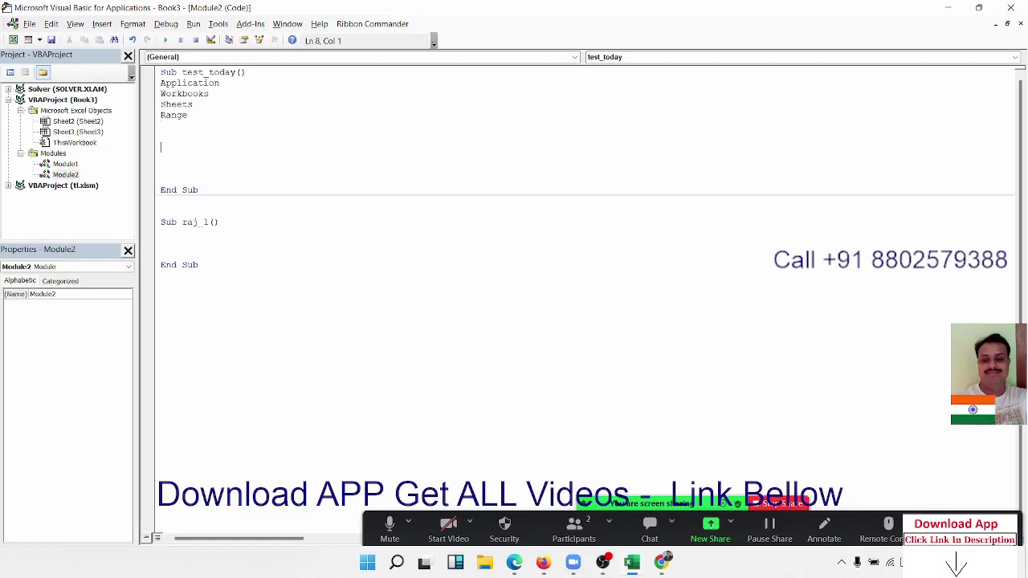
pyautogui.write('wor')
pyautogui.write('kbooks.A')
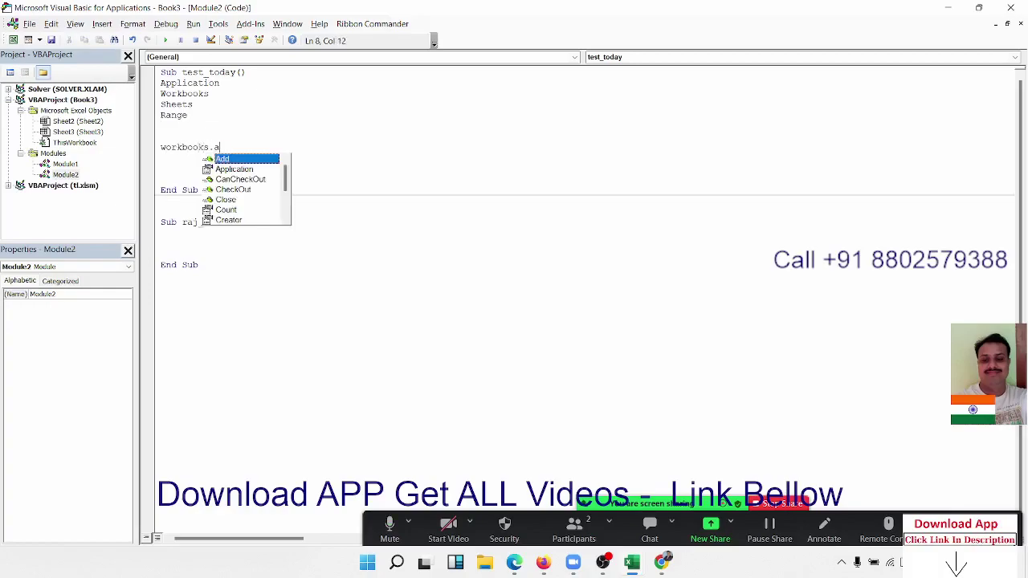
pyautogui.write('dd')
pyautogui.press('Return')
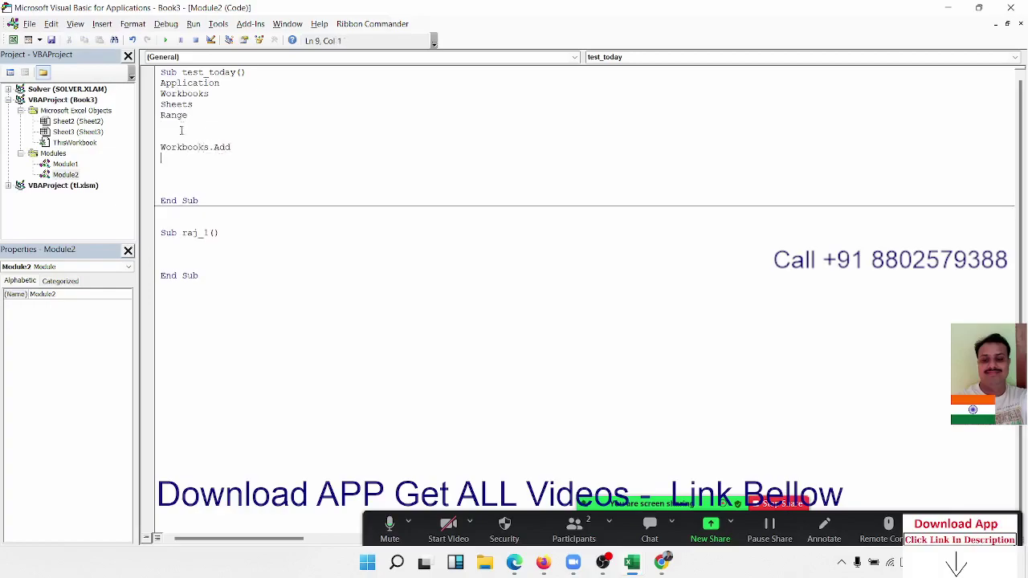
pyautogui.doubleClick(185, 148)
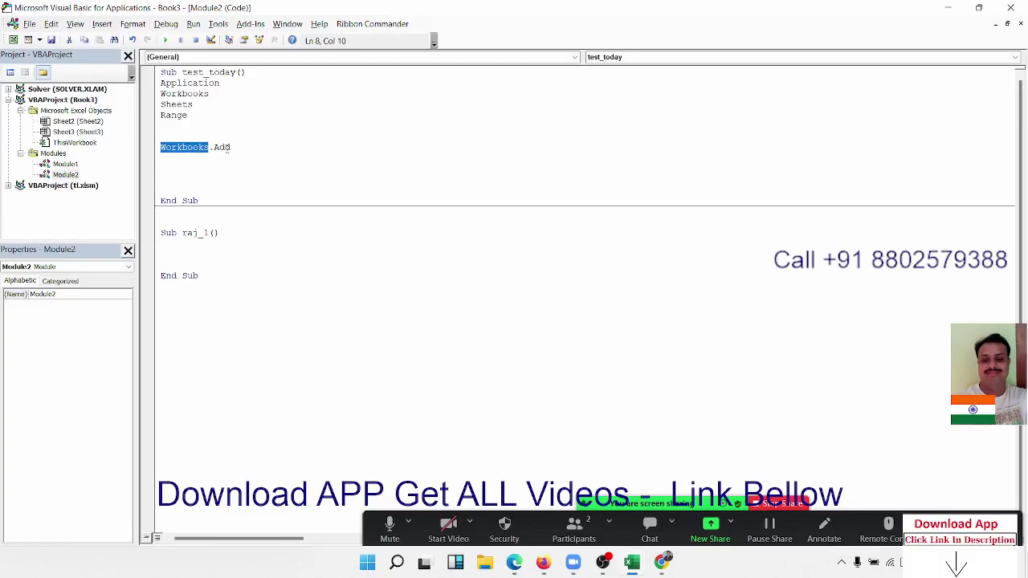
pyautogui.doubleClick(224, 148)
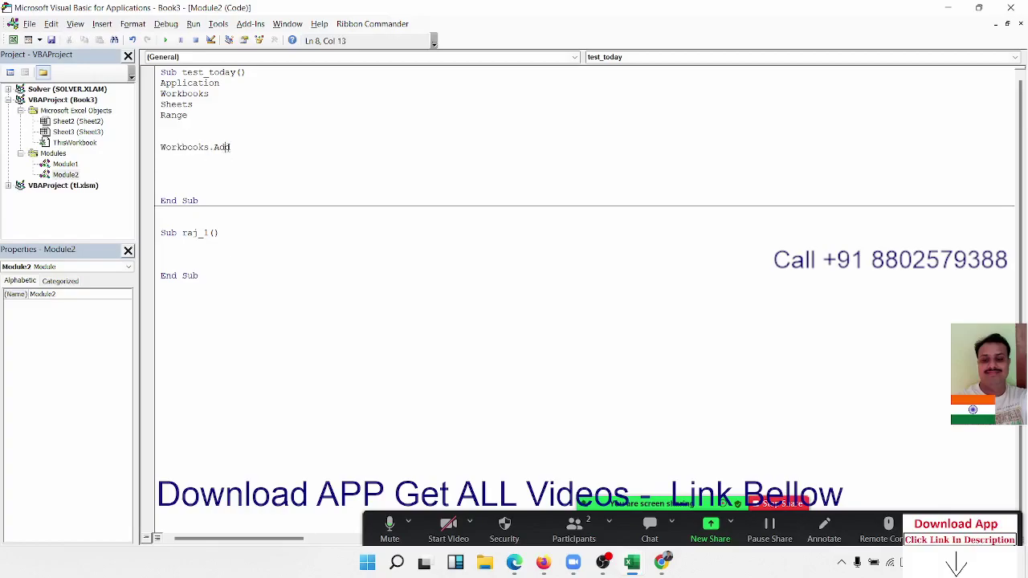
pyautogui.doubleClick(196, 148)
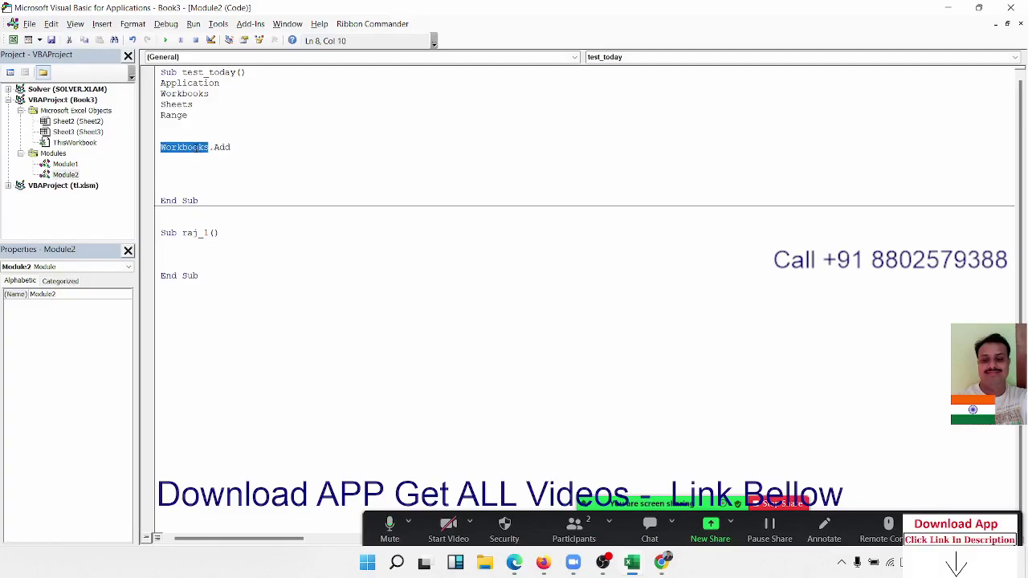
pyautogui.doubleClick(223, 148)
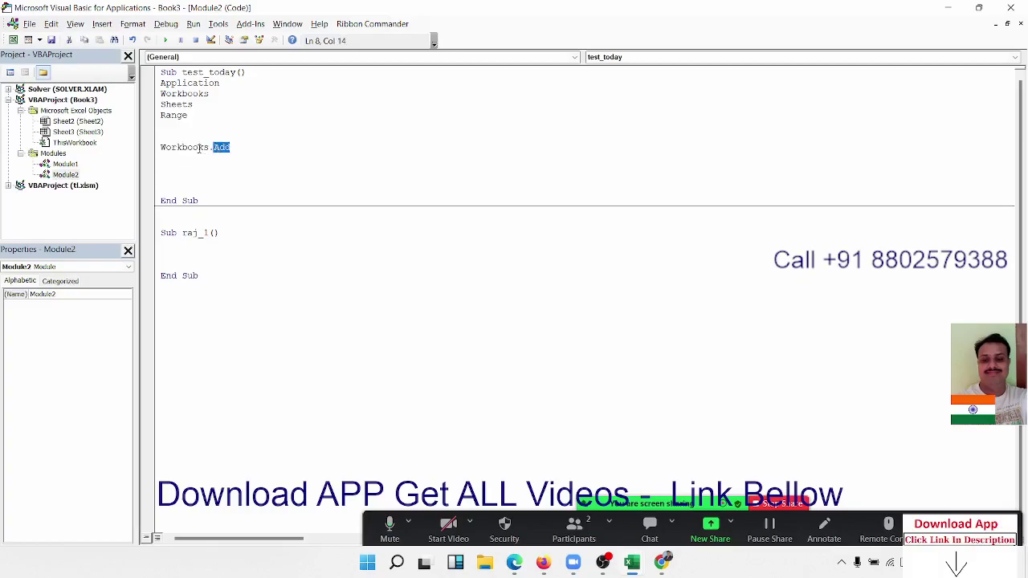
pyautogui.doubleClick(186, 148)
pyautogui.doubleClick(223, 148)
# Begin the next line with workbooks("book1.xlsx).sa
pyautogui.click(212, 167)
pyautogui.write('work')
pyautogui.write('b')
pyautogui.press('BackSpace')
pyautogui.write('b')
pyautogui.write('ooks')
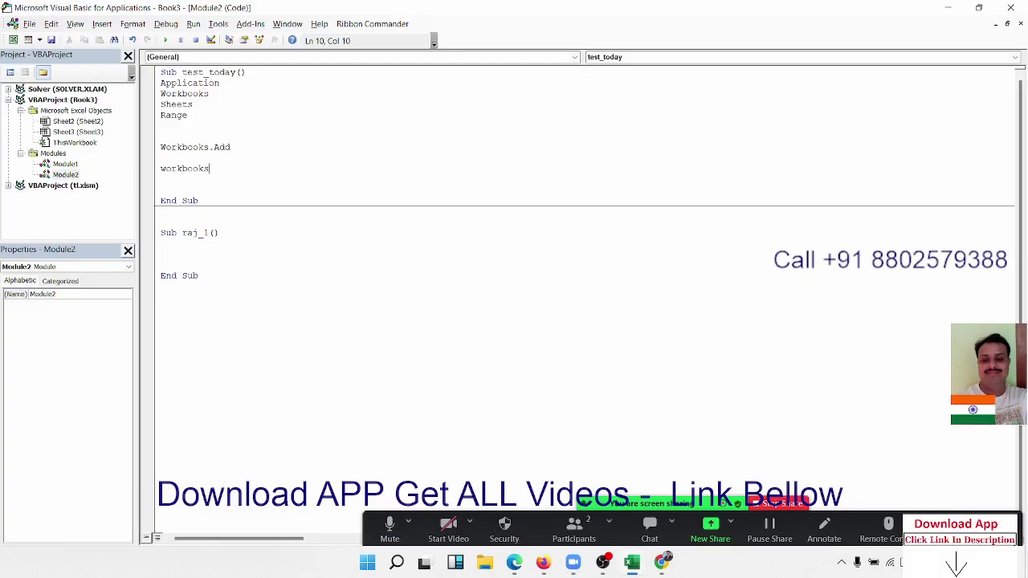
pyautogui.write('("book')
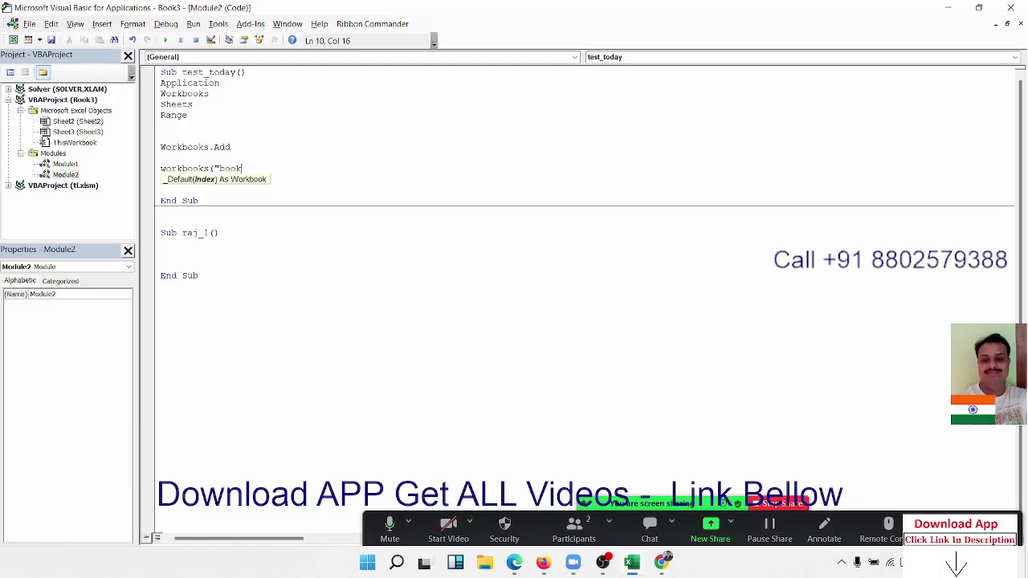
pyautogui.write('1.x')
pyautogui.write('lsx')
pyautogui.write(').')
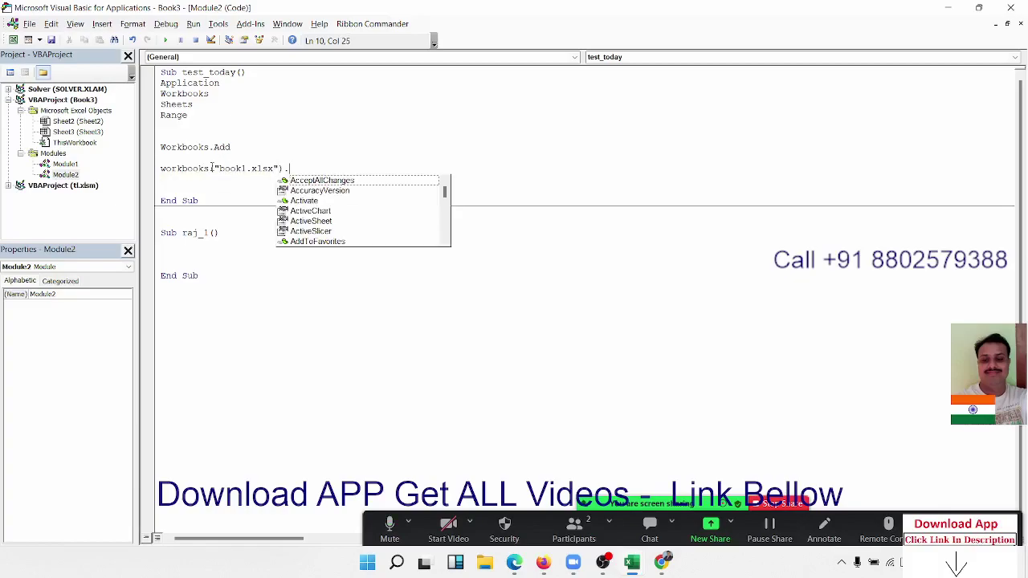
pyautogui.write('sa')
# Complete line 10 as Workbooks("book1.xlsx").SaveAs "E\2022\123.xlsx", correcting the mistyped extension
pyautogui.press('Tab')
pyautogui.write('"')
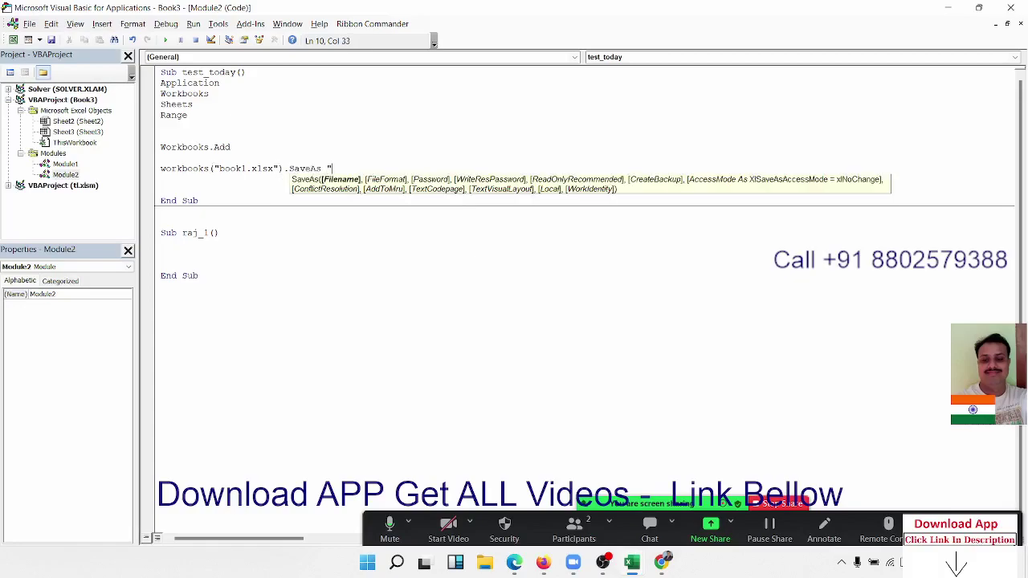
pyautogui.write('E')
pyautogui.write('\\')
pyautogui.write('20')
pyautogui.write('22')
pyautogui.write('\\')
pyautogui.write('123.x;ls')
pyautogui.press('BackSpace')
pyautogui.press('BackSpace')
pyautogui.press('BackSpace')
pyautogui.write('lsx')
pyautogui.write('"')
# Let the SaveAs line format, then highlight the words Workbooks and SaveAs on it
pyautogui.click(188, 179)
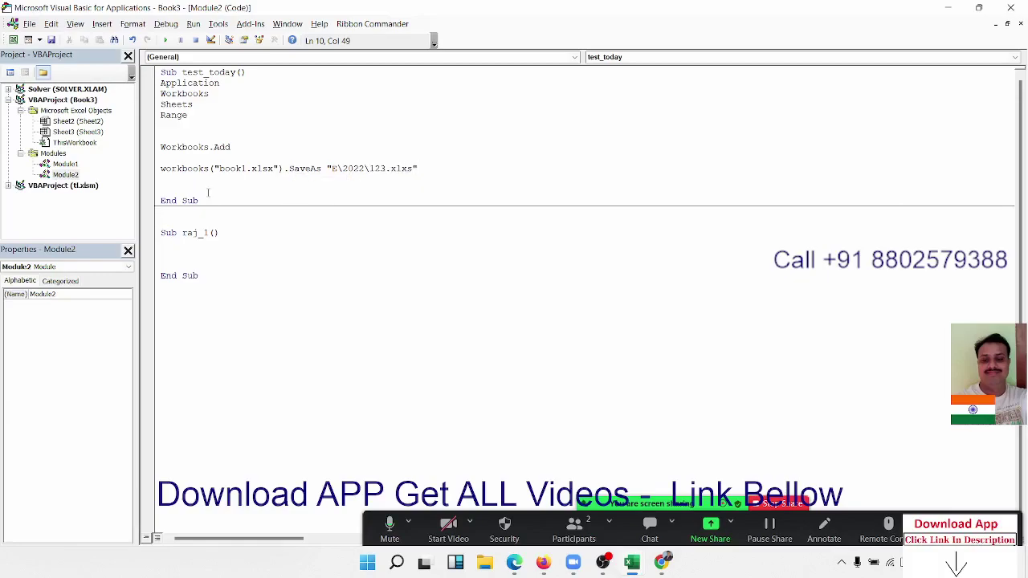
pyautogui.doubleClick(184, 169)
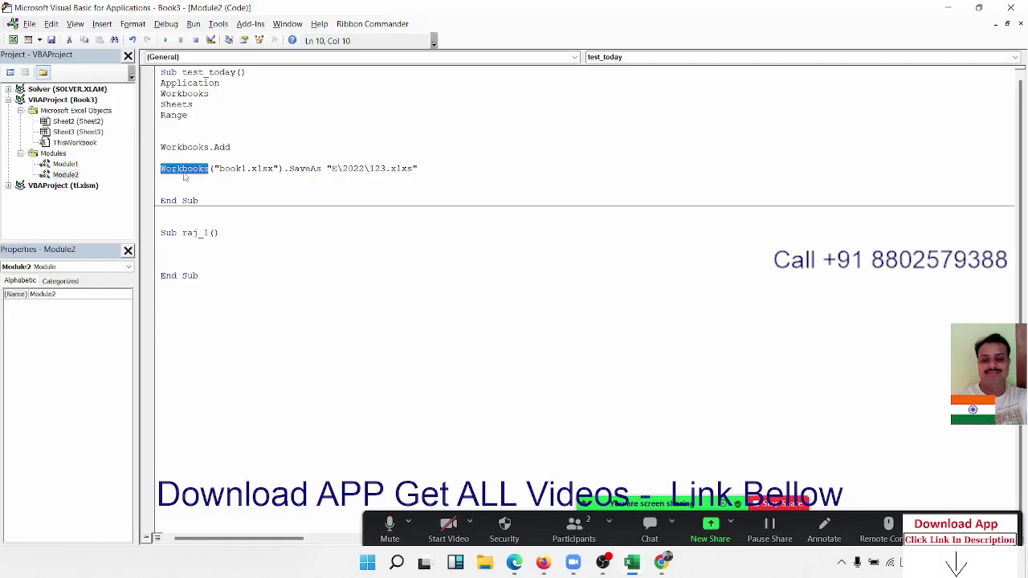
pyautogui.doubleClick(303, 169)
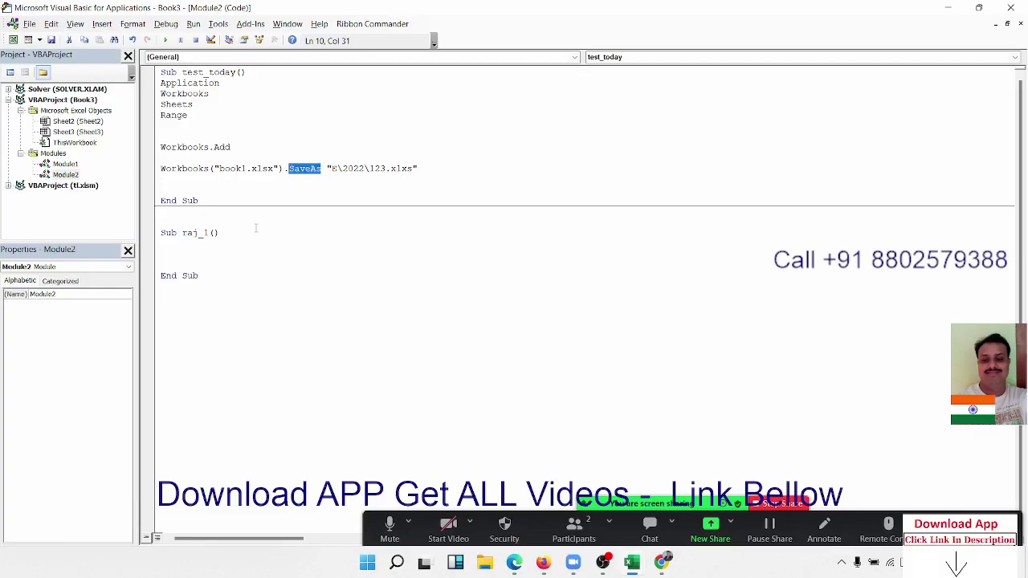
pyautogui.click(244, 150)
pyautogui.click(245, 159)
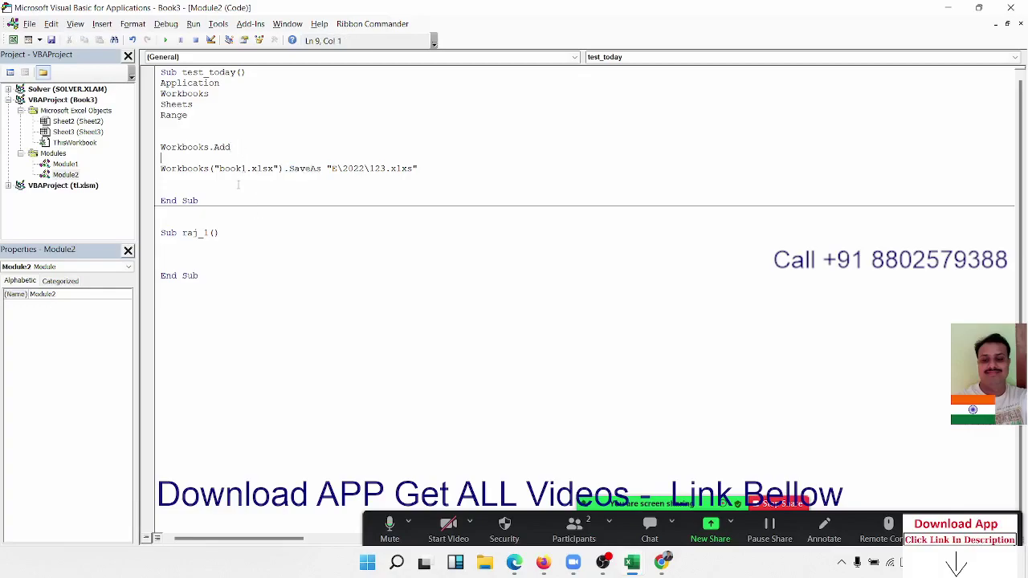
pyautogui.moveTo(225, 169); pyautogui.dragTo(259, 169)
pyautogui.click(317, 169)
pyautogui.doubleClick(353, 169)
pyautogui.click(386, 169)
pyautogui.click(180, 137)
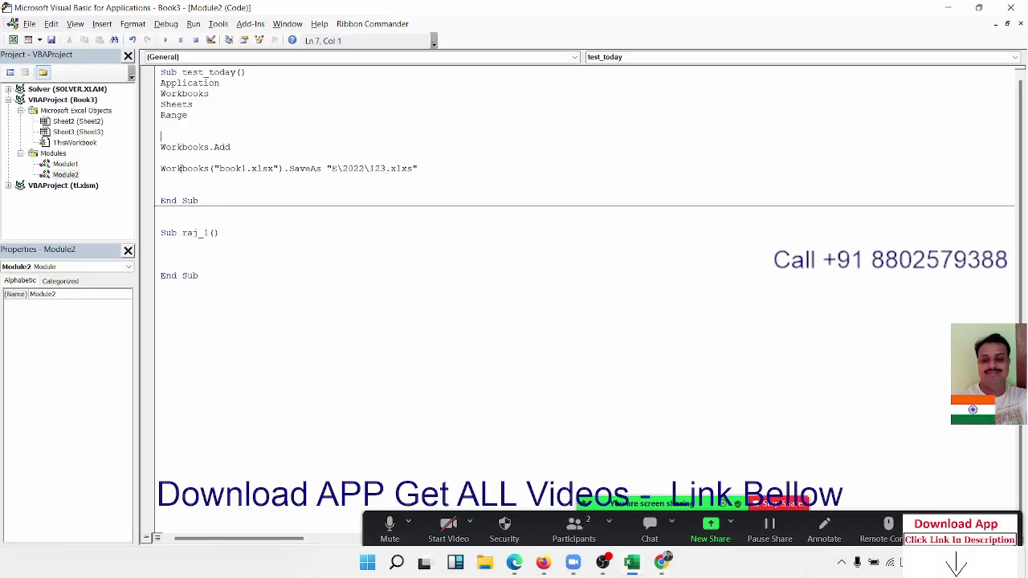
pyautogui.click(273, 147)
pyautogui.hotkey('shift', 'Home')
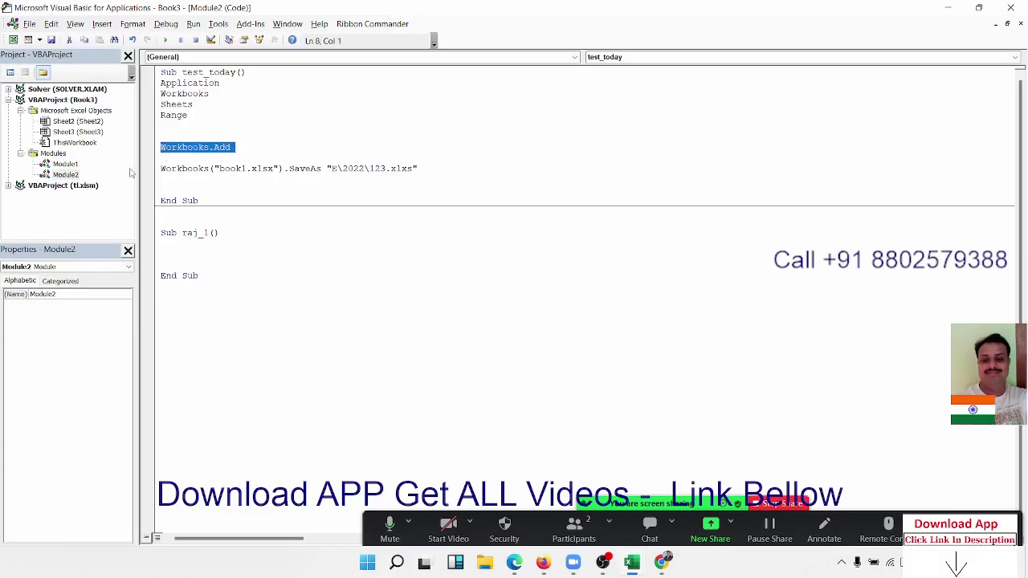
pyautogui.click(161, 170)
pyautogui.moveTo(160, 169); pyautogui.dragTo(523, 167)
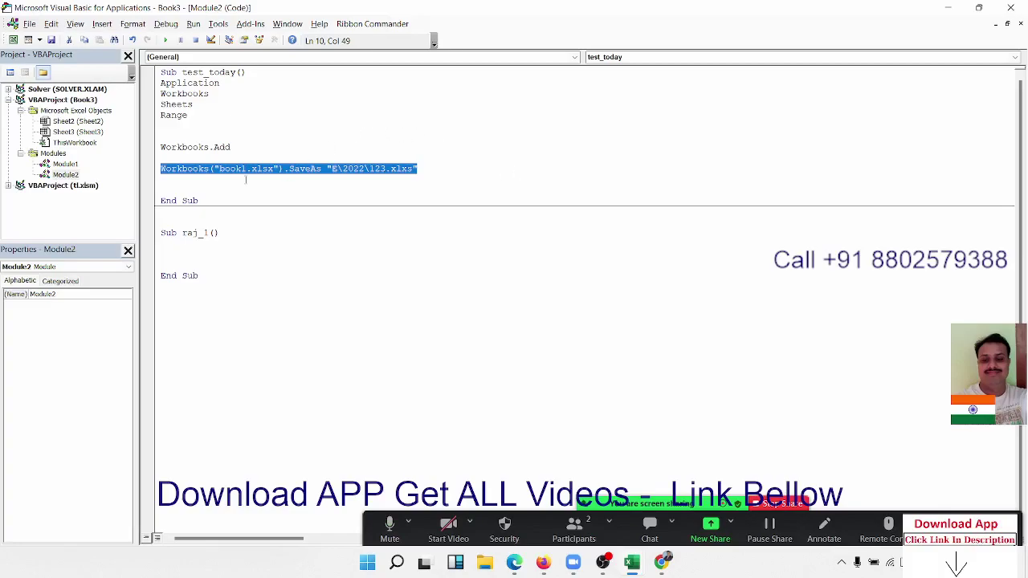
# Highlight the Workbooks object and its Add method in the test_today macro code
pyautogui.click(196, 156)
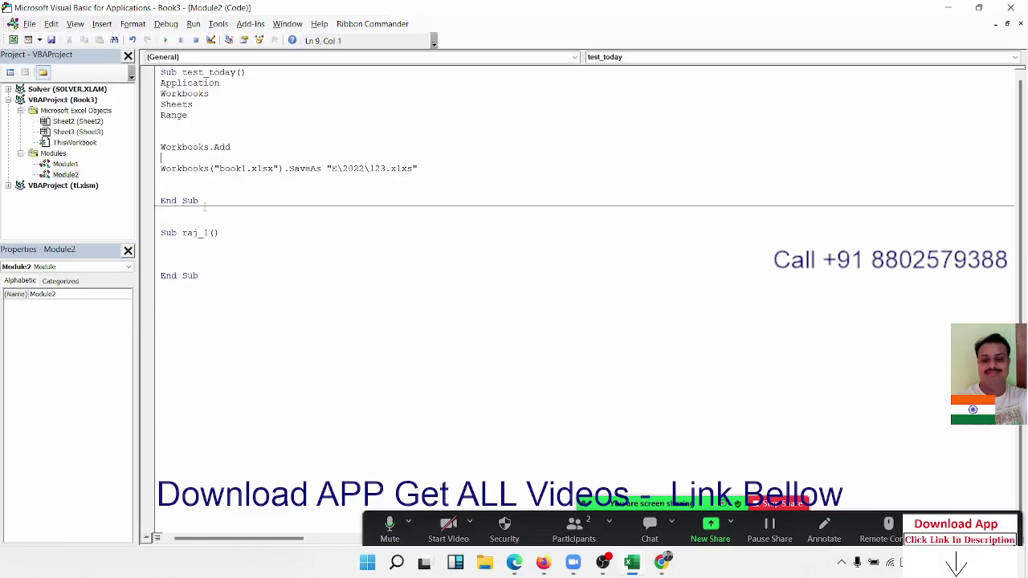
pyautogui.doubleClick(205, 148)
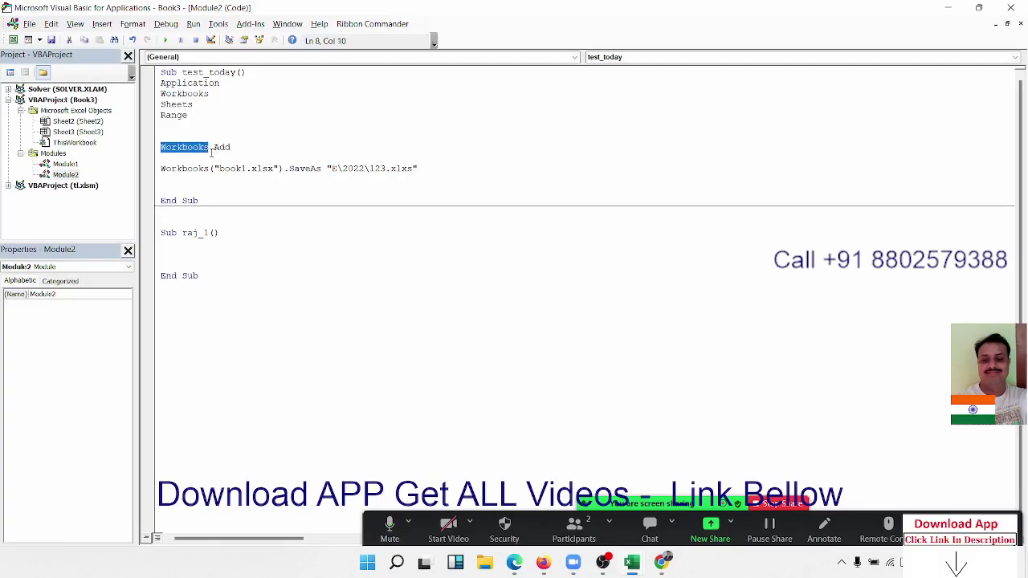
pyautogui.doubleClick(214, 150)
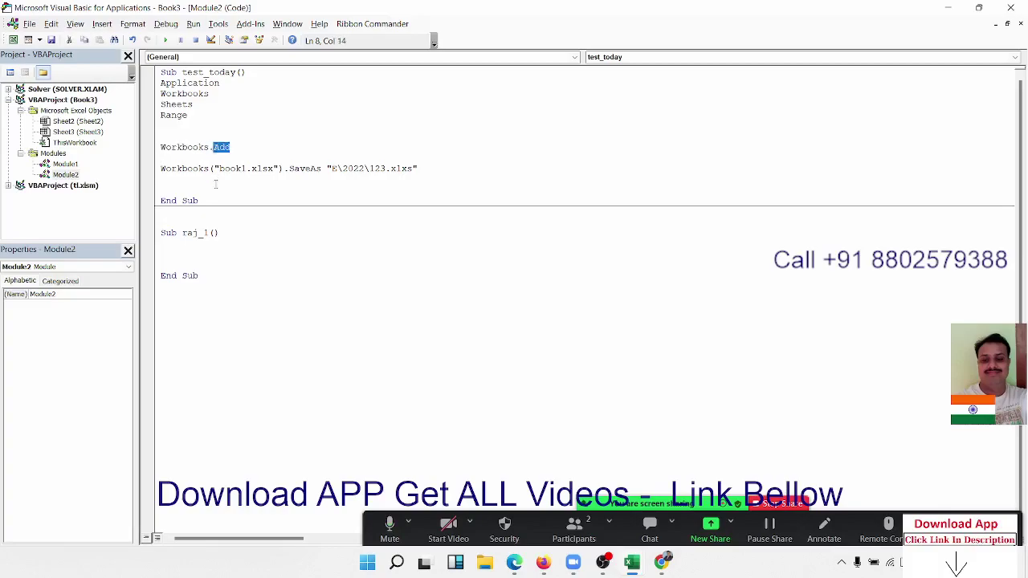
pyautogui.click(207, 183)
pyautogui.click(197, 177)
# Highlight the book1 name, the SaveAs method and drive E in the save path
pyautogui.doubleClick(218, 169)
pyautogui.click(305, 169)
pyautogui.doubleClick(306, 169)
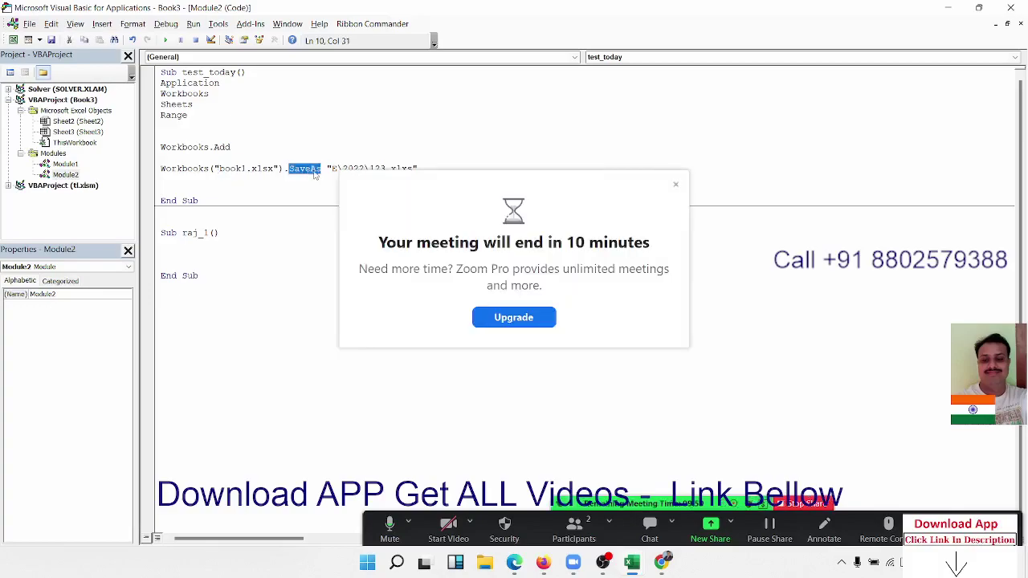
pyautogui.moveTo(331, 170); pyautogui.dragTo(337, 169)
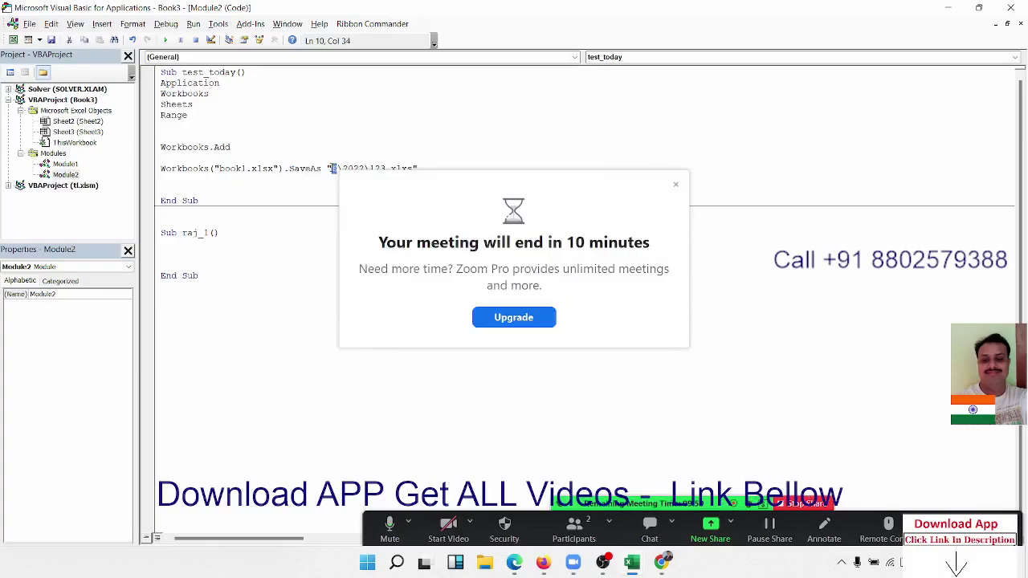
pyautogui.click(675, 184)
pyautogui.click(387, 181)
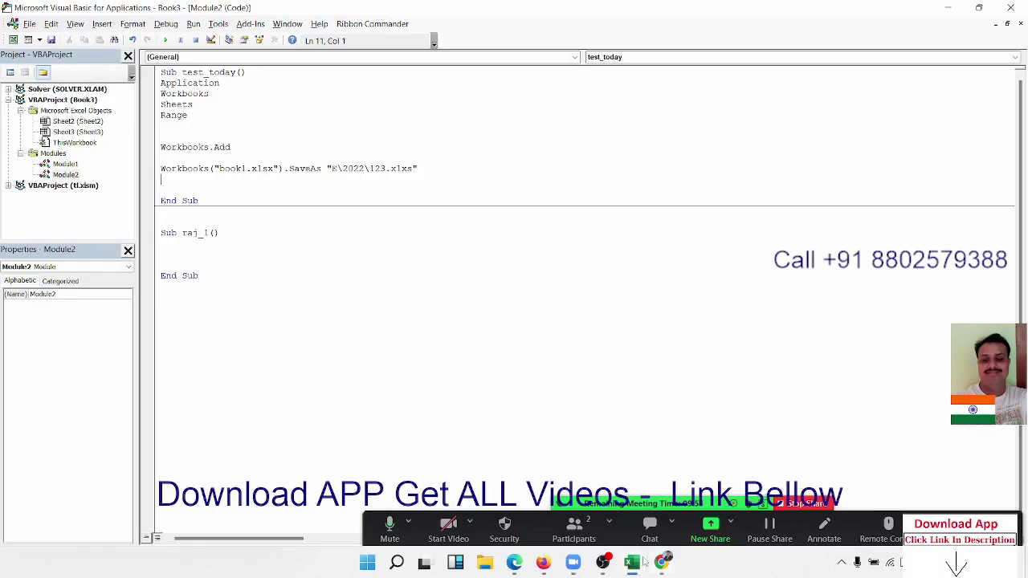
# Load excel-vba.com in a new Chrome tab
pyautogui.moveTo(665, 562)
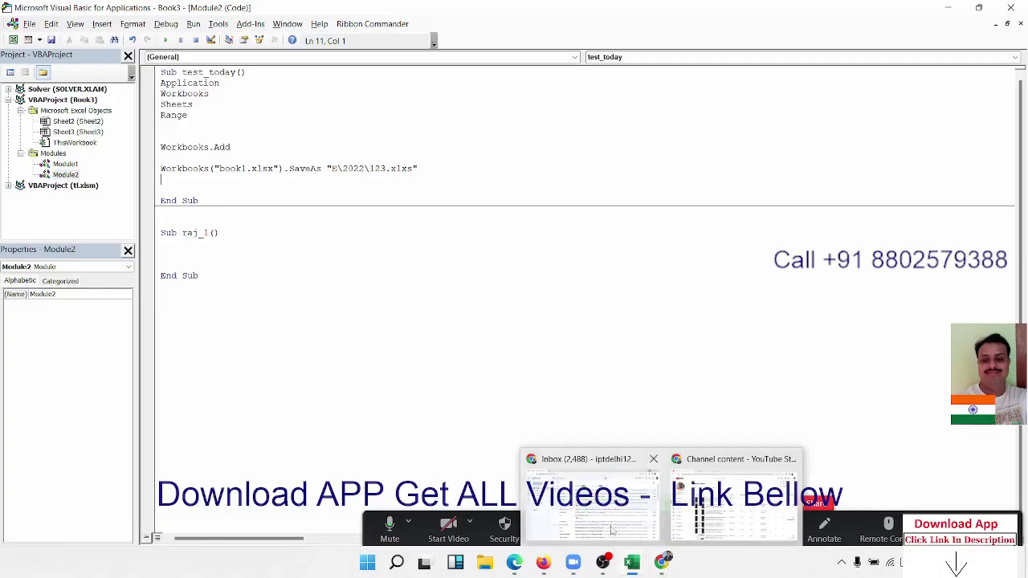
pyautogui.click(612, 530)
pyautogui.click(181, 11)
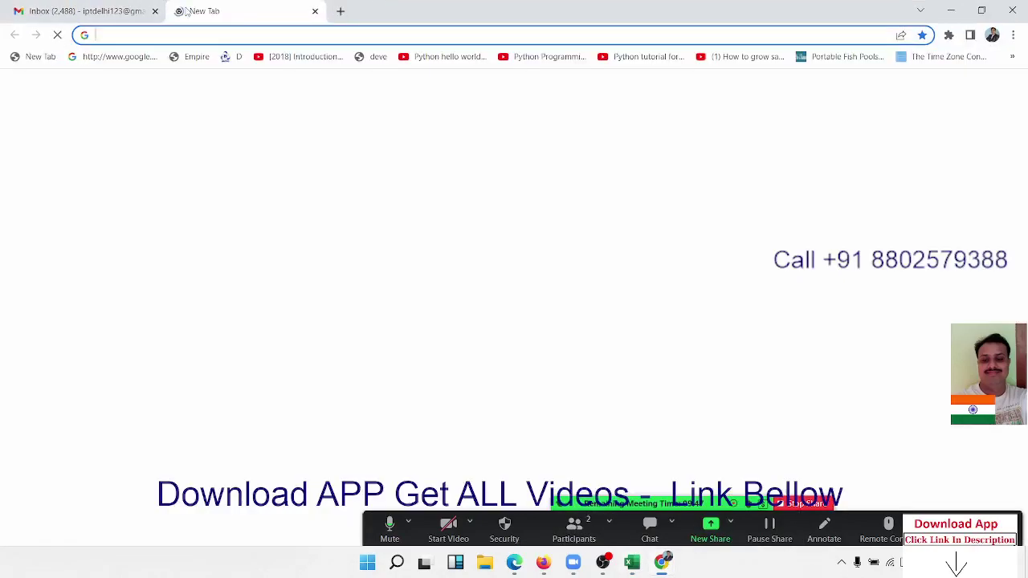
pyautogui.write('exce')
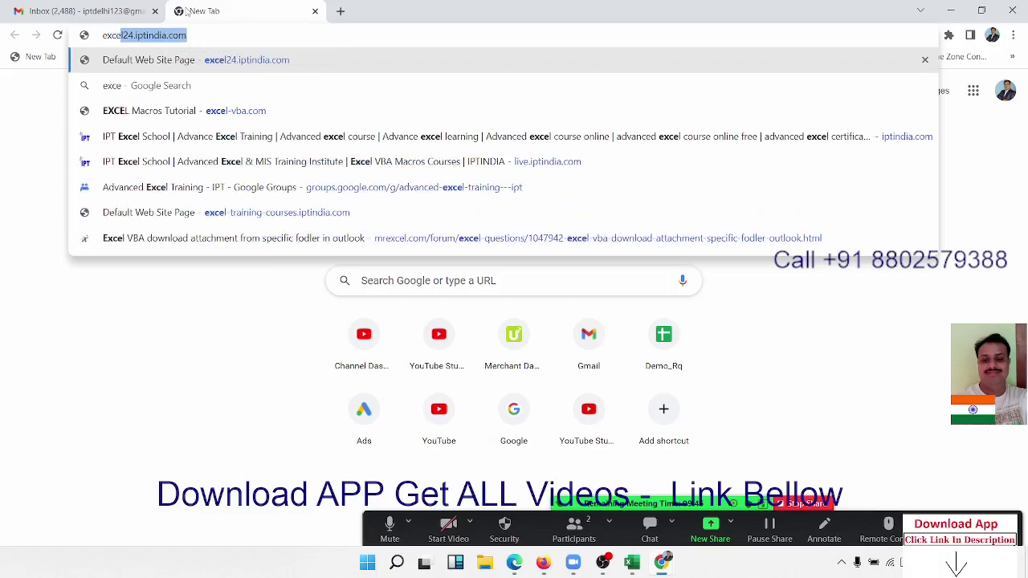
pyautogui.write('l-')
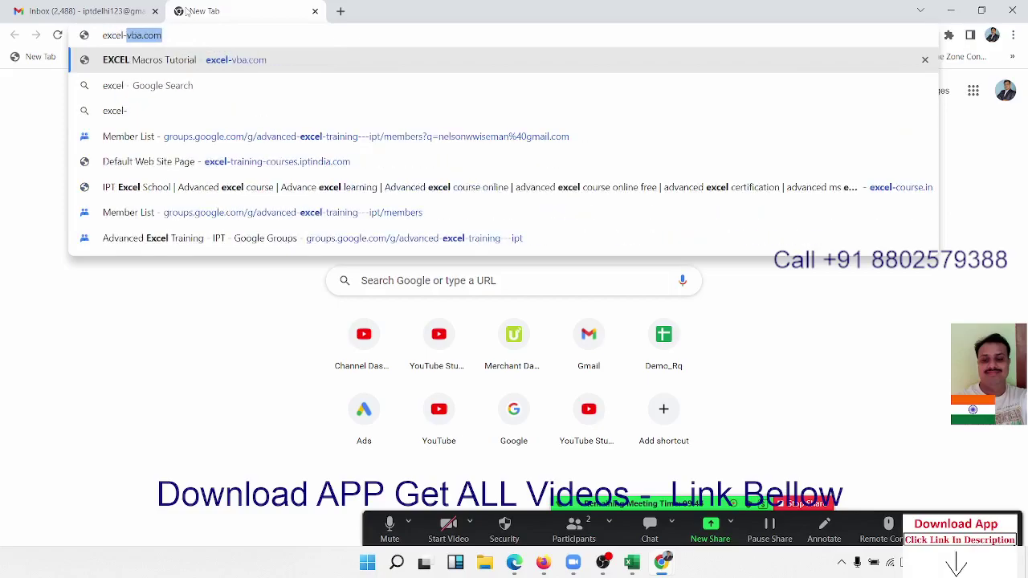
pyautogui.press('Return')
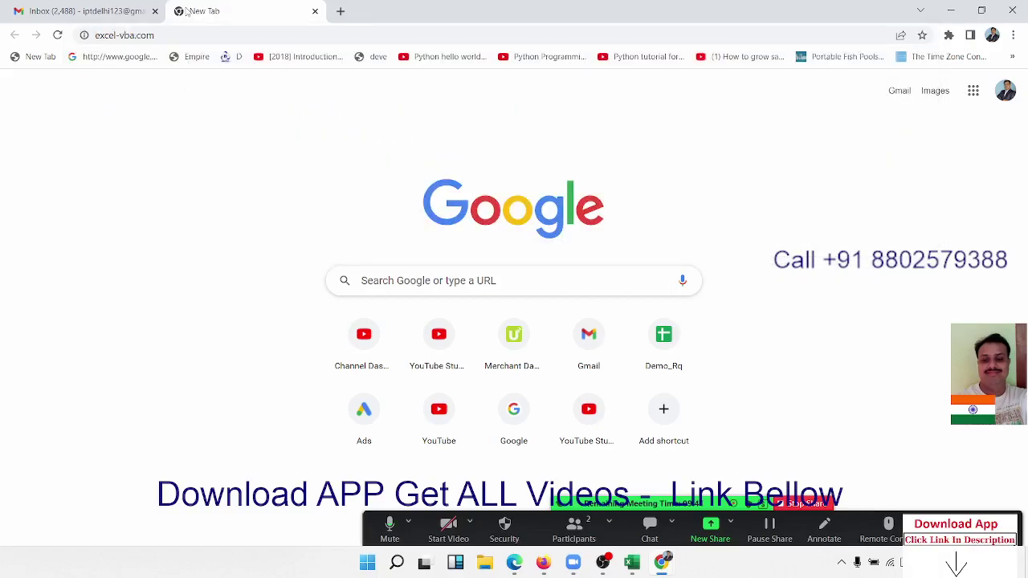
pyautogui.click(171, 34)
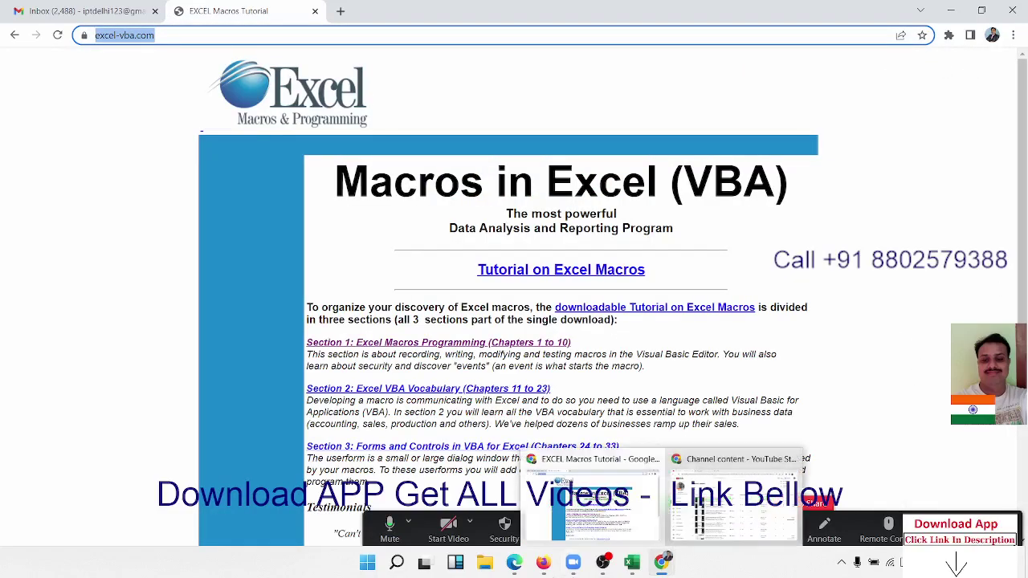
pyautogui.click(542, 568)
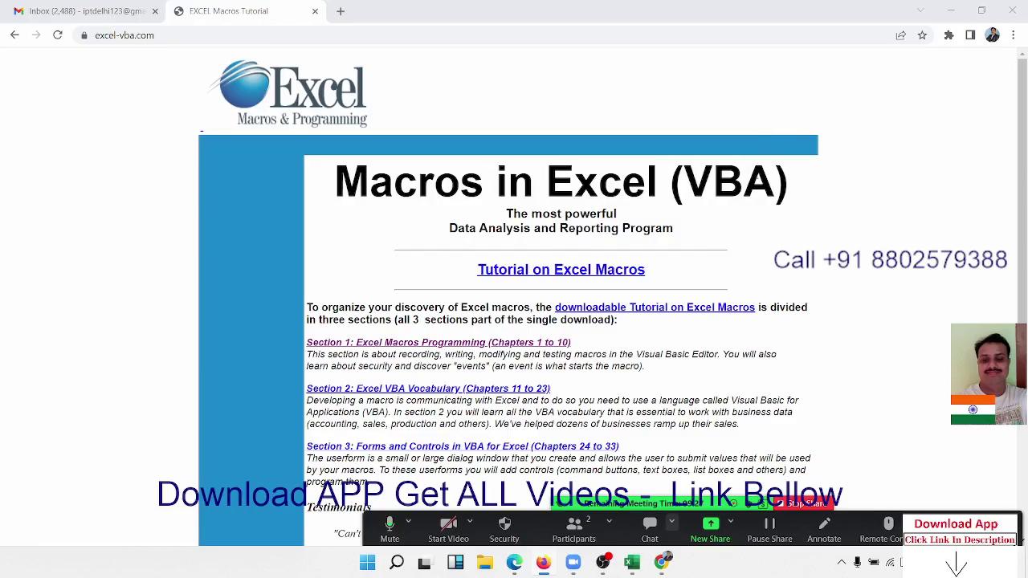
# Highlight the 'Macros in Excel (VBA)' heading and scroll through the homepage
pyautogui.tripleClick(757, 175)
pyautogui.scroll(-3, 774, 187)
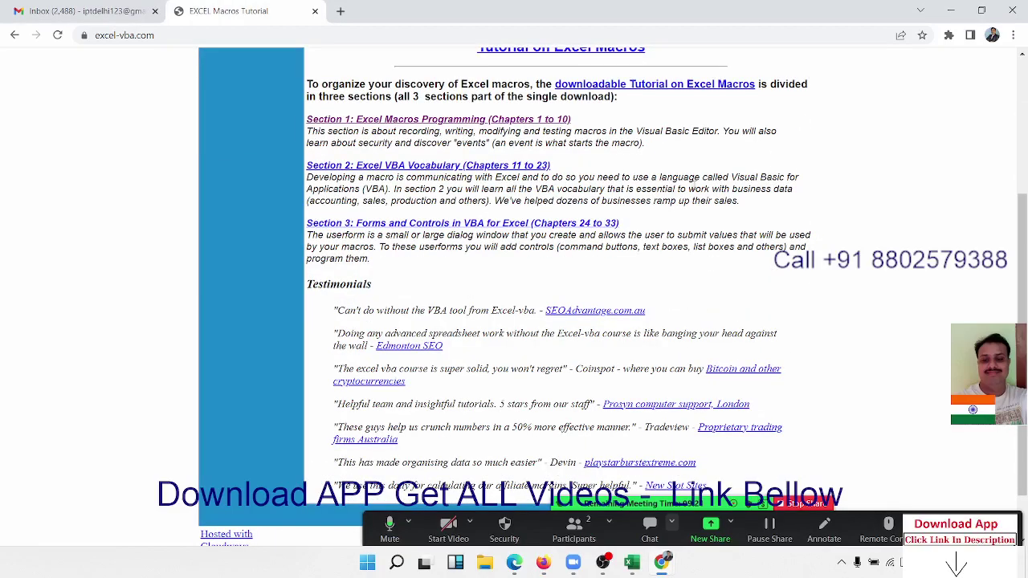
pyautogui.scroll(3, 656, 217)
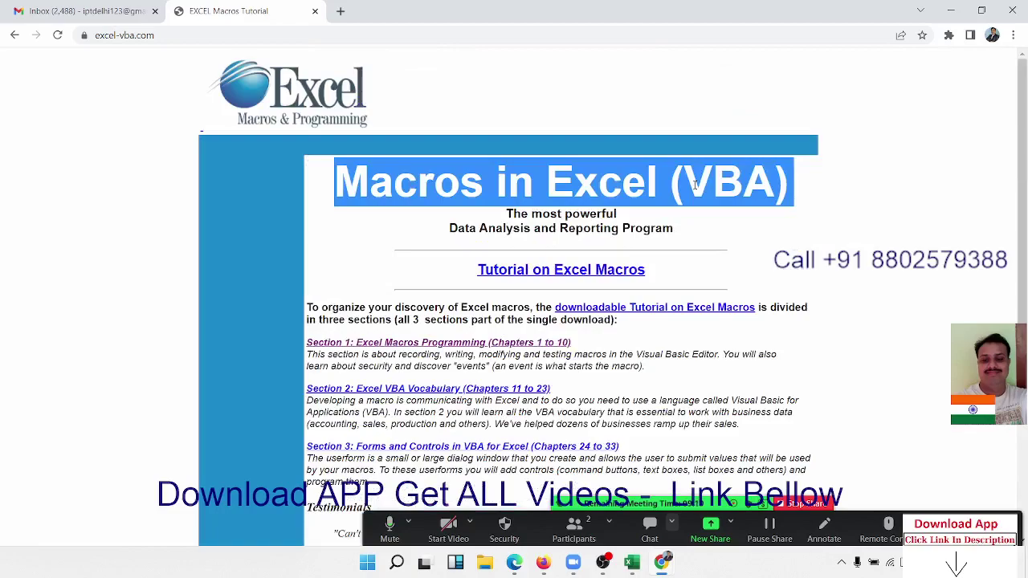
pyautogui.scroll(-3, 696, 185)
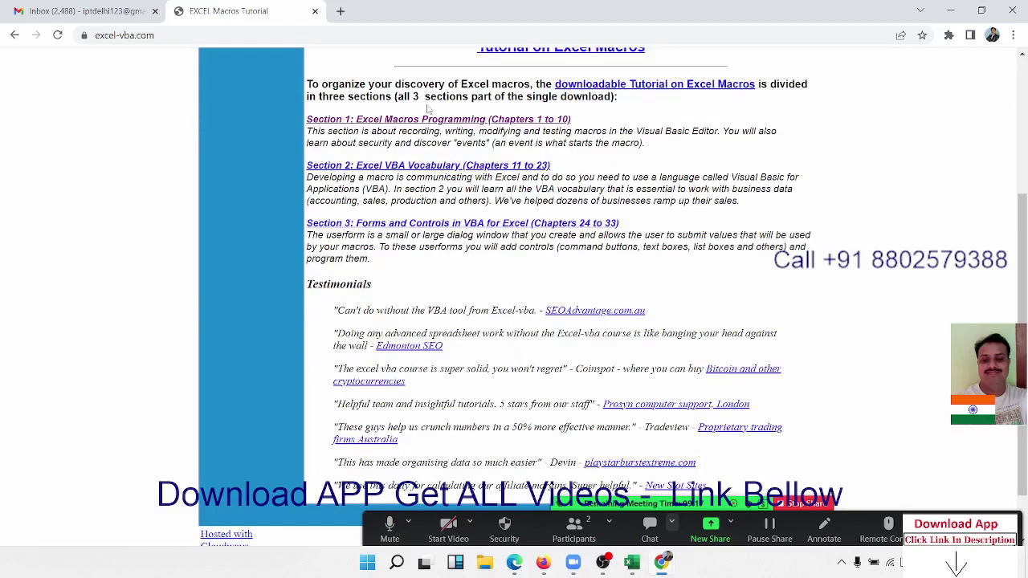
# Read the Section 1 Excel Macros Programming page to the bottom, then return to the homepage
pyautogui.click(424, 120)
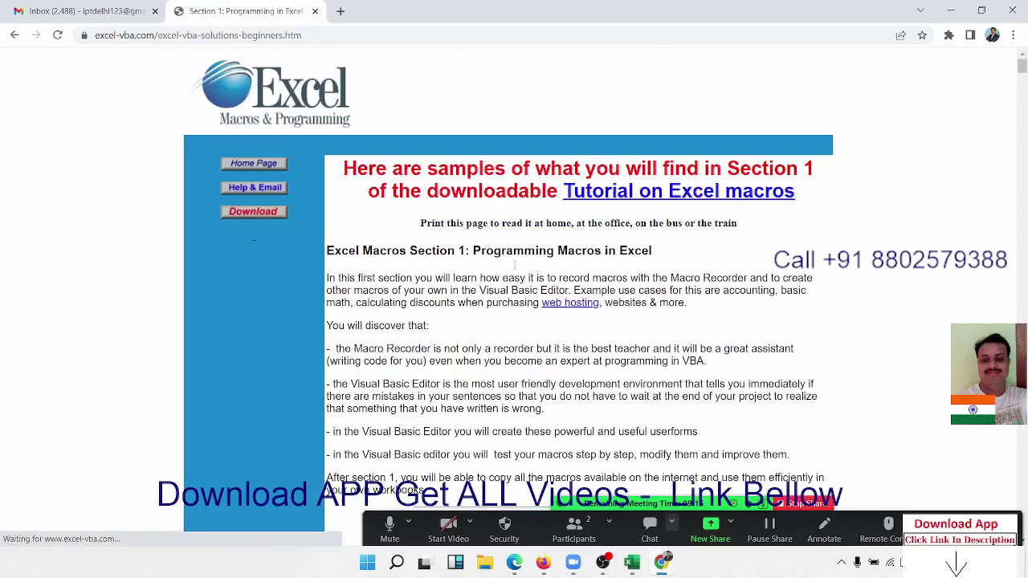
pyautogui.scroll(-3, 533, 276)
pyautogui.scroll(-6, 532, 276)
pyautogui.scroll(-8, 532, 275)
pyautogui.scroll(11, 532, 274)
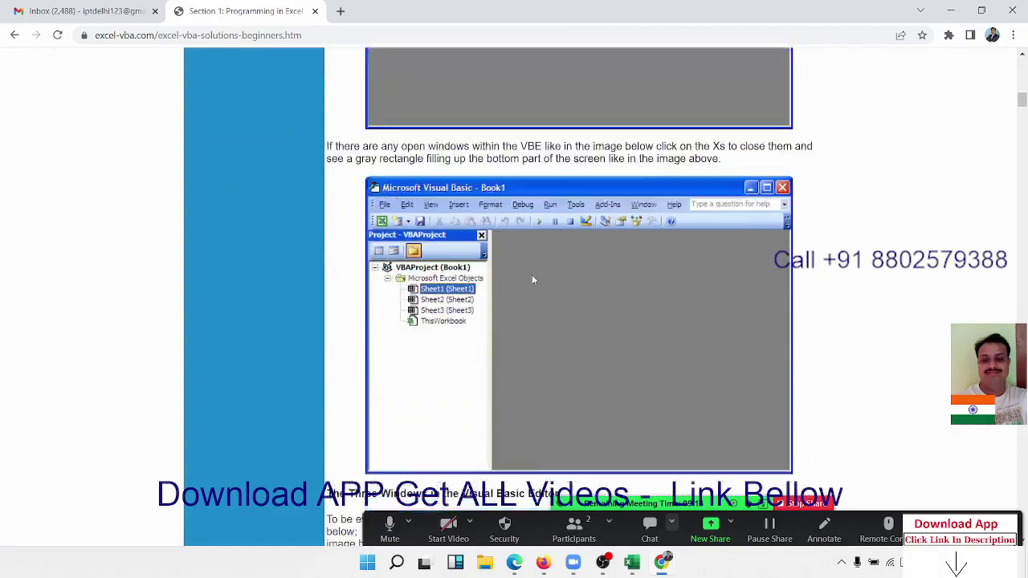
pyautogui.scroll(-1, 532, 279)
pyautogui.scroll(-5, 532, 279)
pyautogui.scroll(-5, 532, 280)
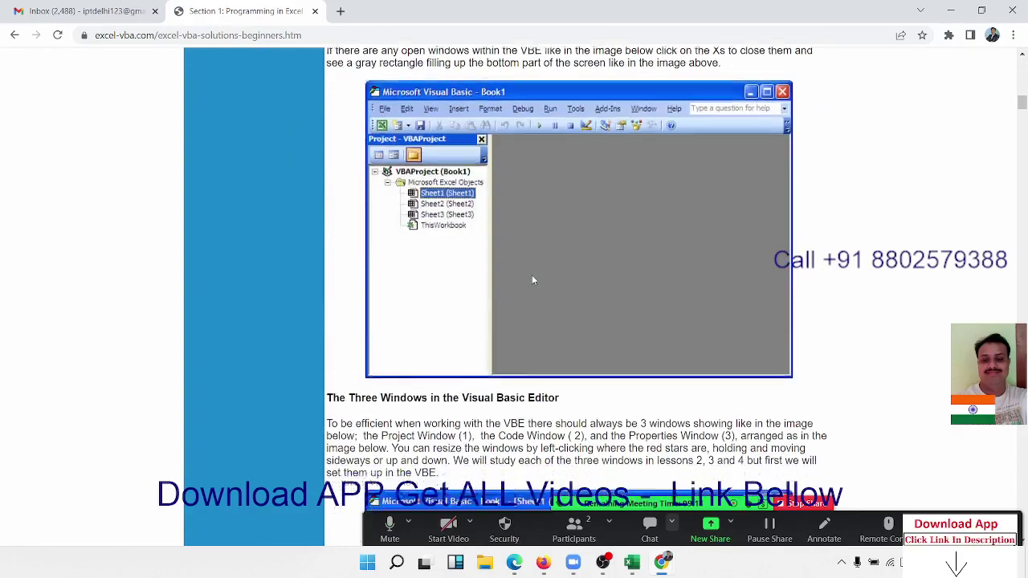
pyautogui.scroll(-6, 532, 280)
pyautogui.scroll(-3, 531, 280)
pyautogui.scroll(-6, 532, 279)
pyautogui.scroll(-6, 532, 280)
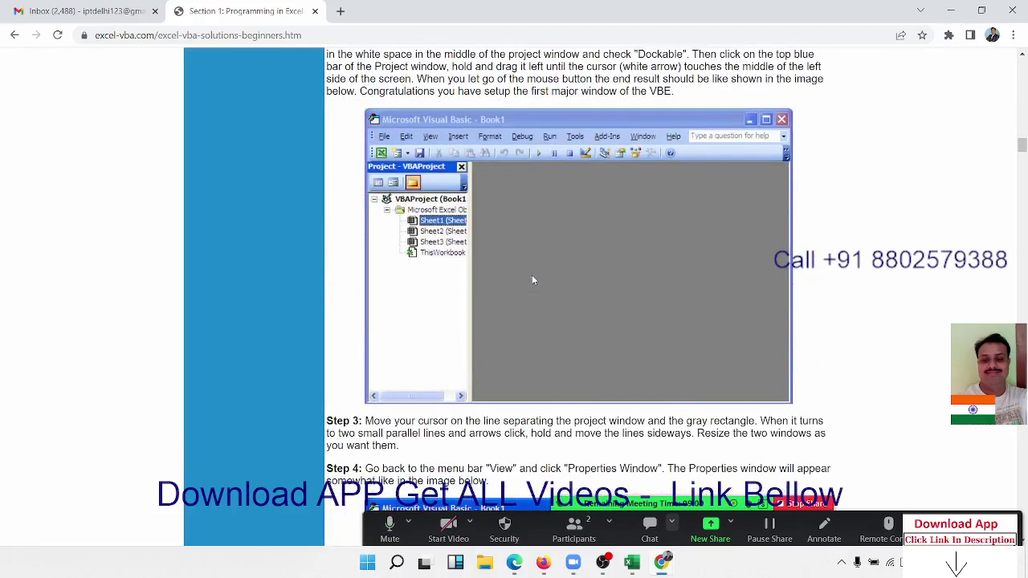
pyautogui.scroll(-3, 531, 280)
pyautogui.scroll(-5, 532, 279)
pyautogui.scroll(-5, 532, 274)
pyautogui.scroll(-4, 532, 275)
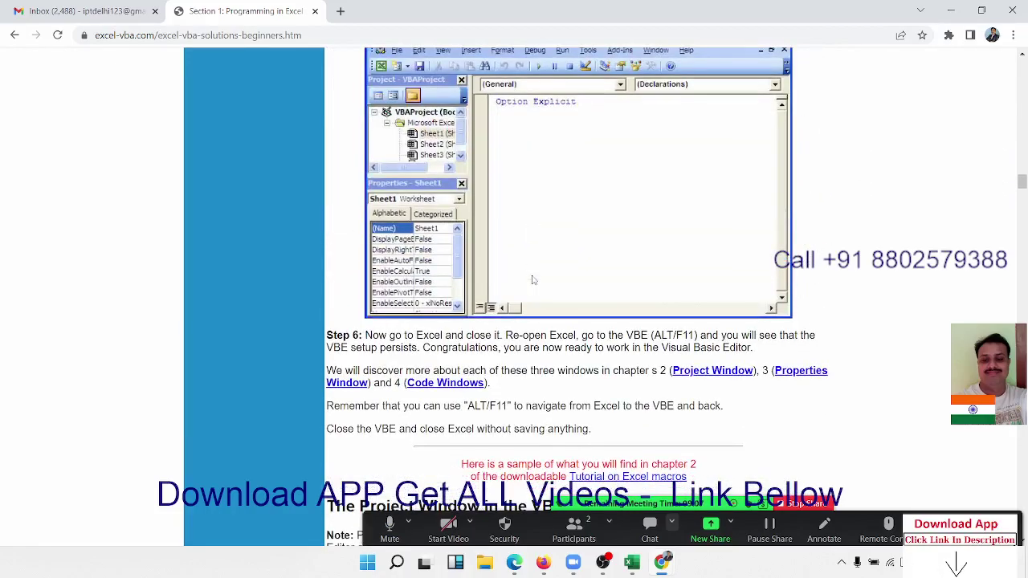
pyautogui.scroll(-6, 532, 277)
pyautogui.scroll(-5, 531, 279)
pyautogui.scroll(-7, 532, 279)
pyautogui.scroll(-8, 532, 280)
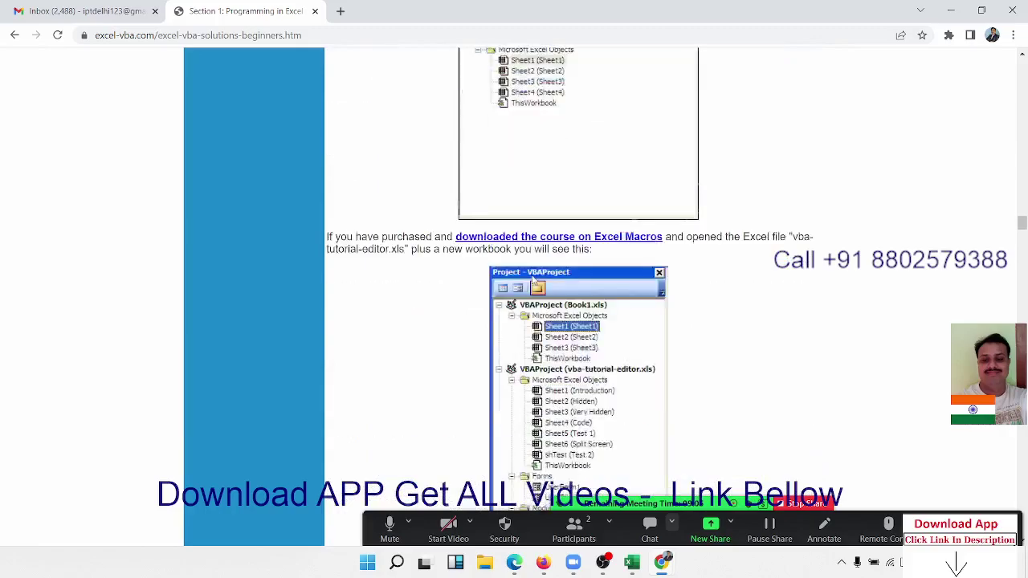
pyautogui.scroll(-5, 532, 281)
pyautogui.scroll(-6, 531, 279)
pyautogui.scroll(-3, 531, 279)
pyautogui.scroll(-2, 531, 279)
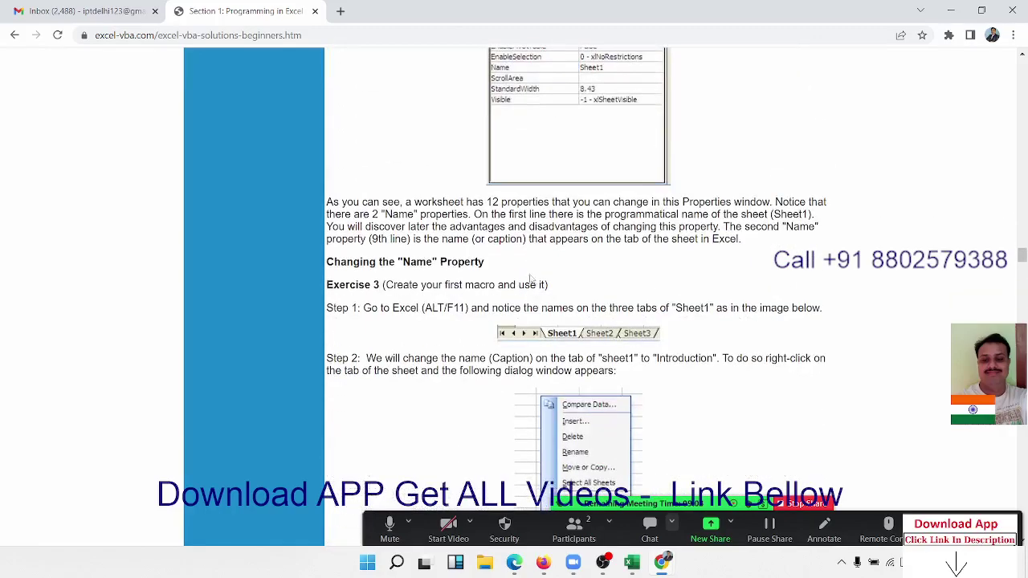
pyautogui.scroll(-6, 440, 273)
pyautogui.scroll(-5, 446, 299)
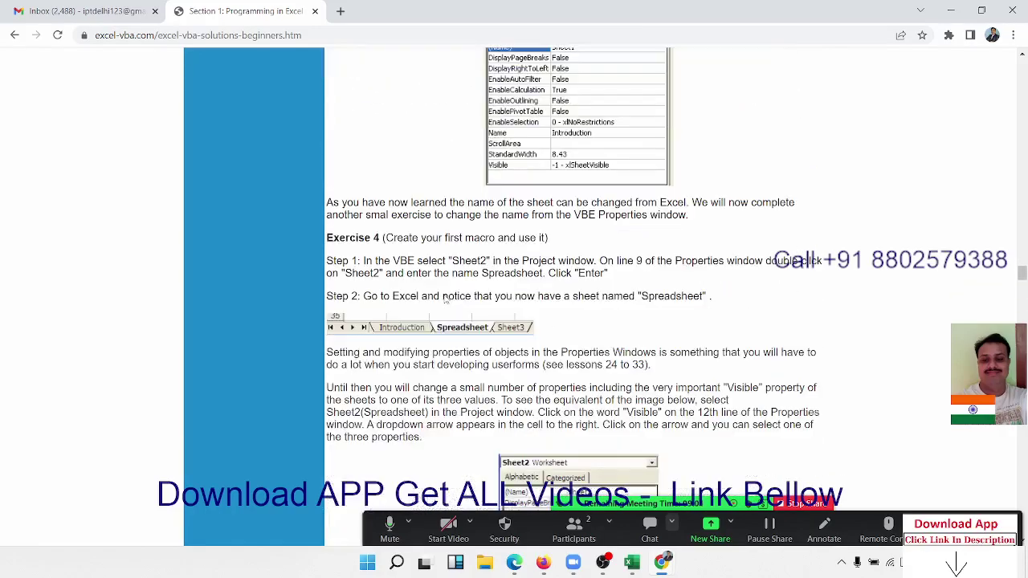
pyautogui.click(14, 34)
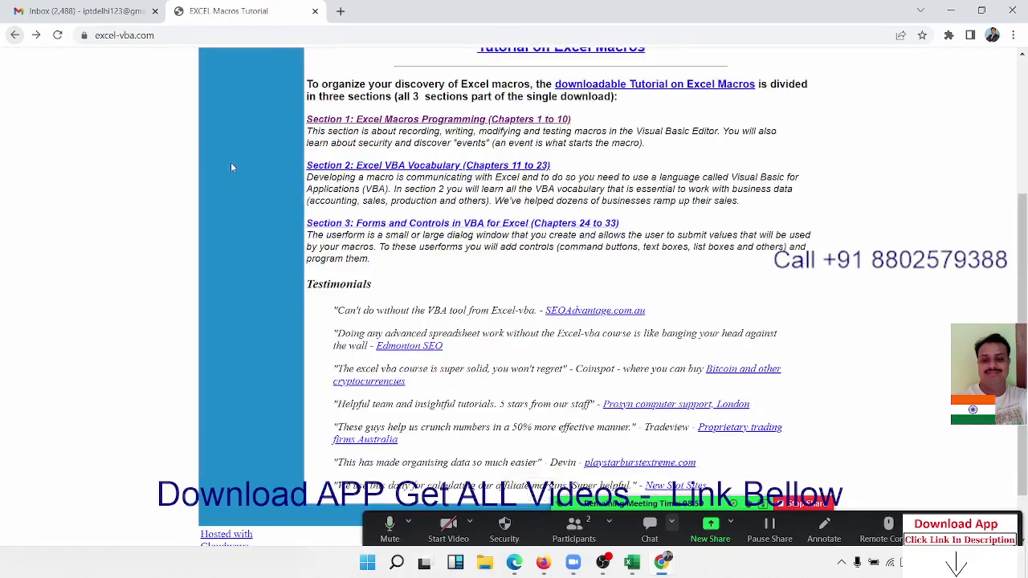
# Open the Section 2 Excel VBA Vocabulary page and scroll through it
pyautogui.click(360, 170)
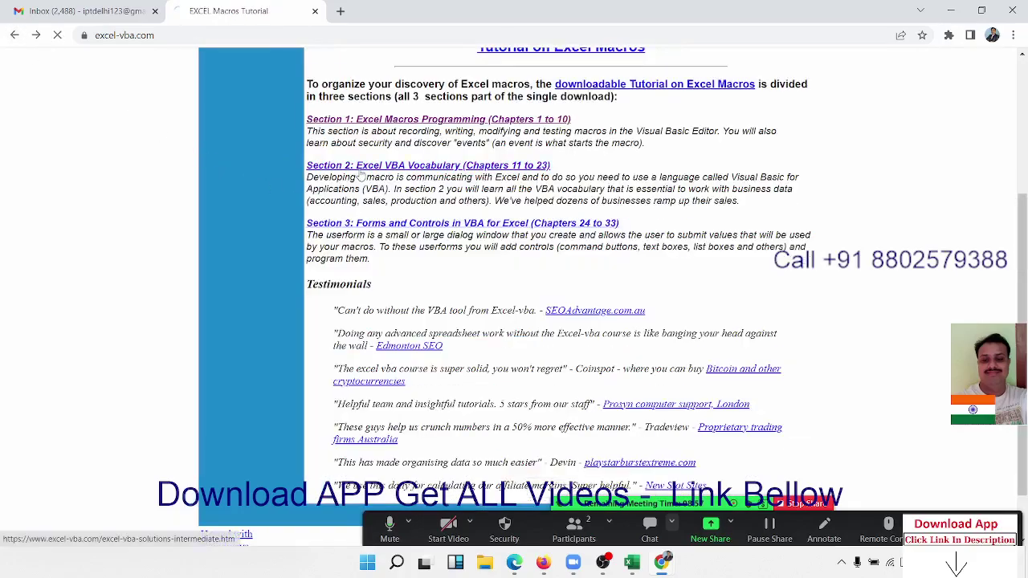
pyautogui.scroll(-10, 462, 245)
pyautogui.scroll(-10, 462, 245)
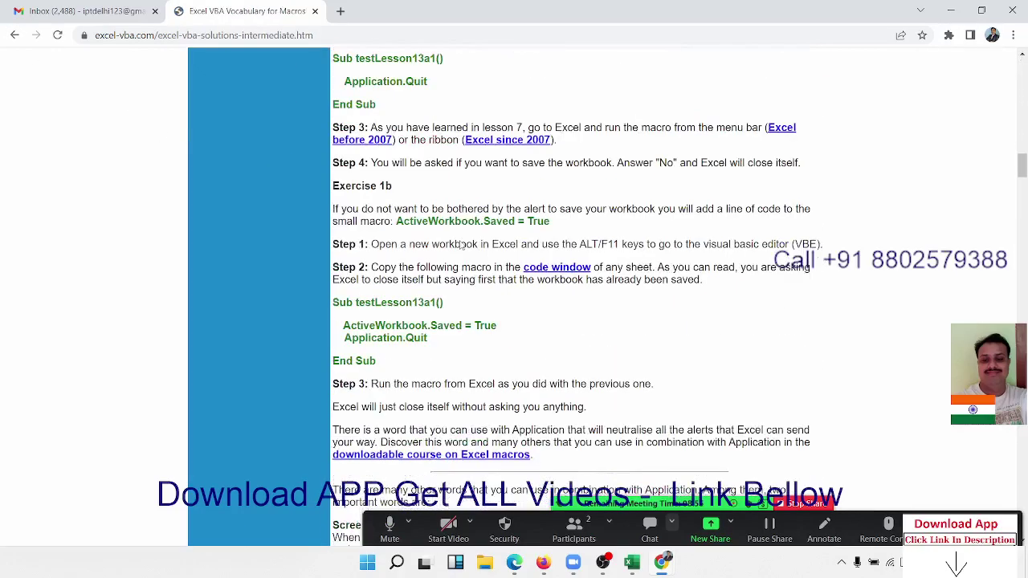
pyautogui.scroll(-10, 461, 245)
pyautogui.scroll(-10, 462, 245)
pyautogui.scroll(-10, 461, 245)
pyautogui.scroll(-10, 461, 245)
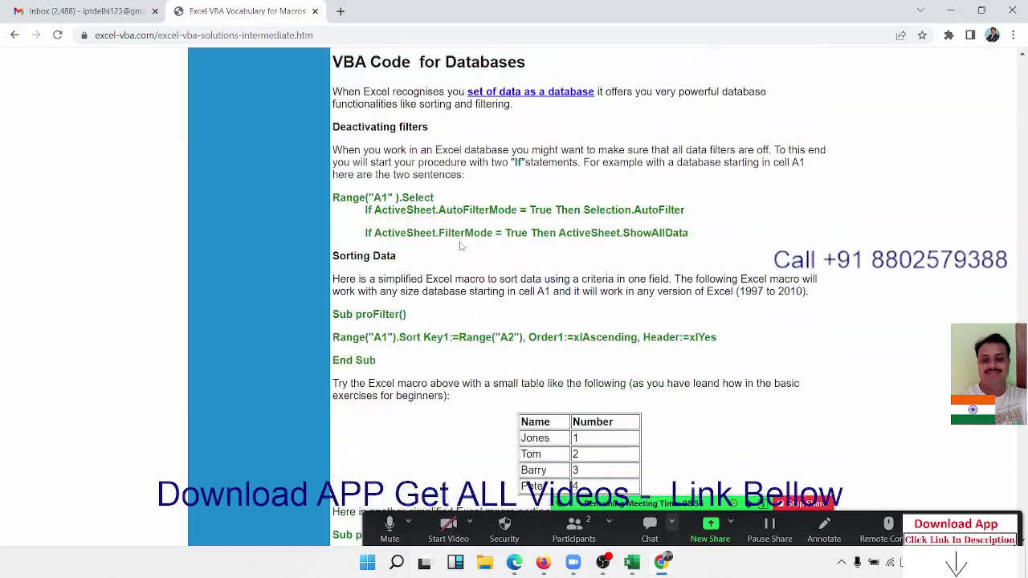
pyautogui.scroll(-10, 462, 245)
pyautogui.scroll(-10, 462, 245)
pyautogui.scroll(-5, 462, 245)
pyautogui.scroll(3, 462, 245)
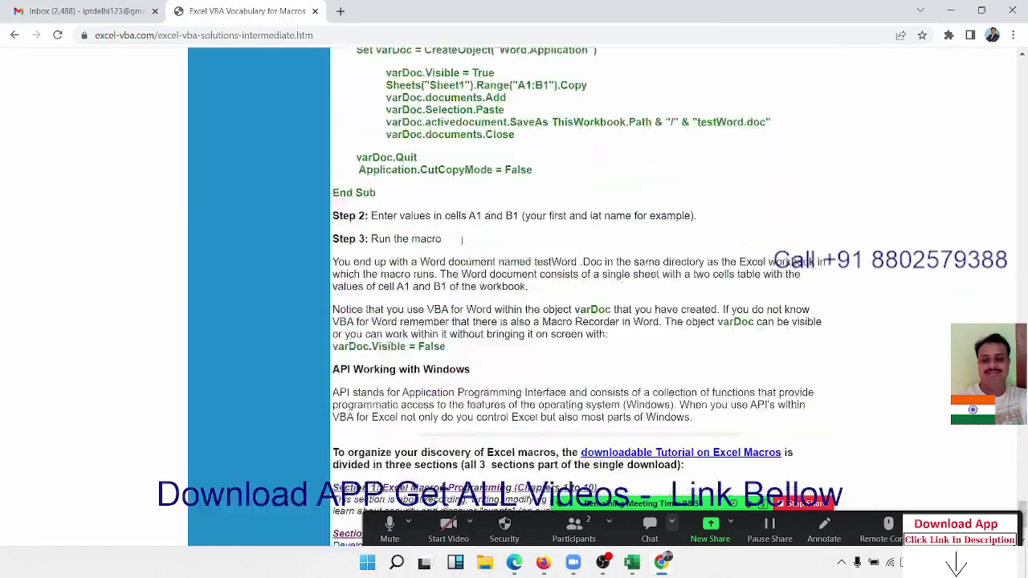
pyautogui.scroll(6, 462, 245)
pyautogui.scroll(-10, 462, 239)
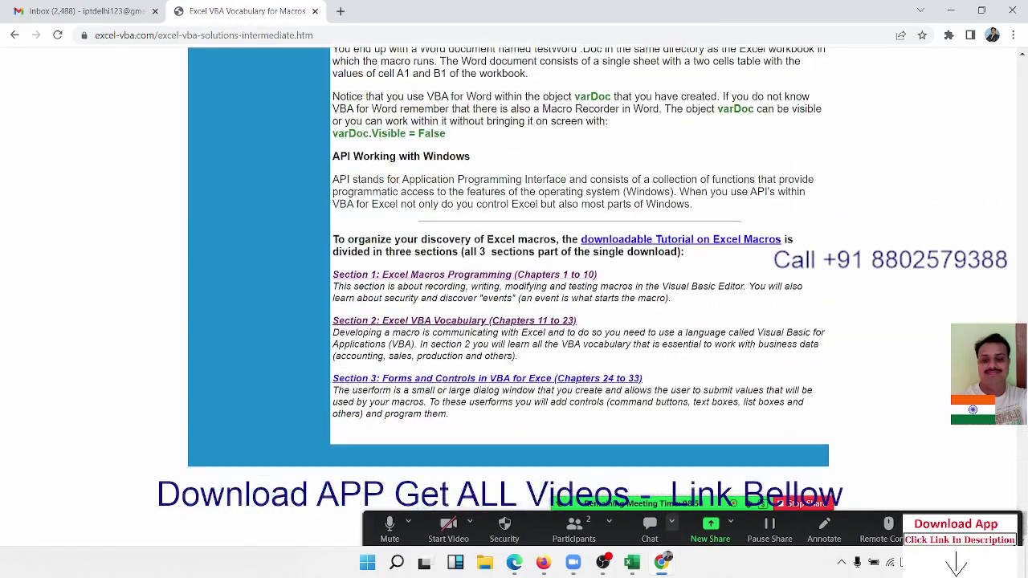
# Skim the Section 3 Excel Forms (Userforms) page, then return to the Vocabulary page
pyautogui.click(434, 378)
pyautogui.scroll(-5, 433, 263)
pyautogui.scroll(-10, 432, 264)
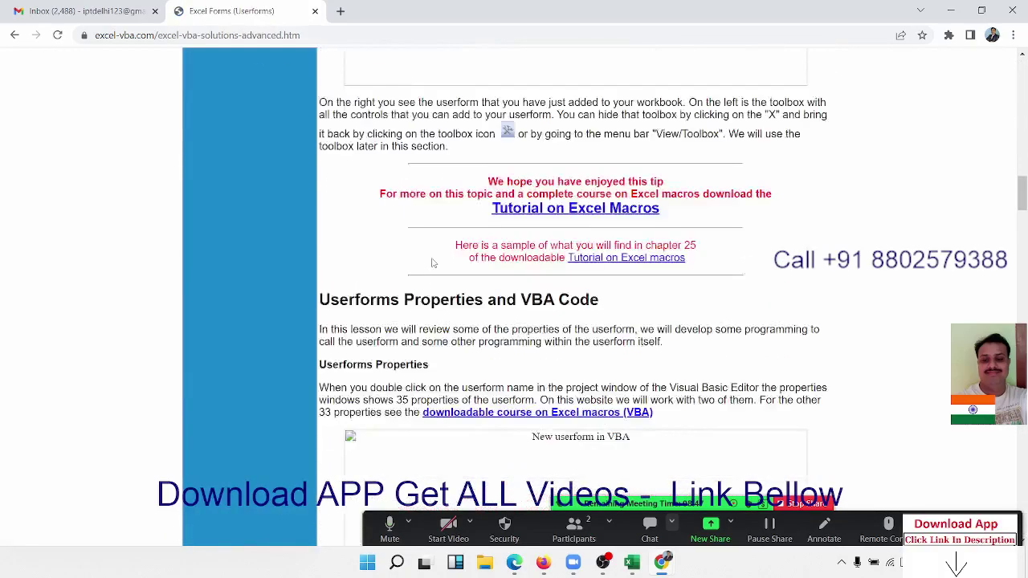
pyautogui.scroll(-4, 431, 262)
pyautogui.scroll(-8, 431, 262)
pyautogui.scroll(-10, 432, 258)
pyautogui.scroll(-3, 432, 257)
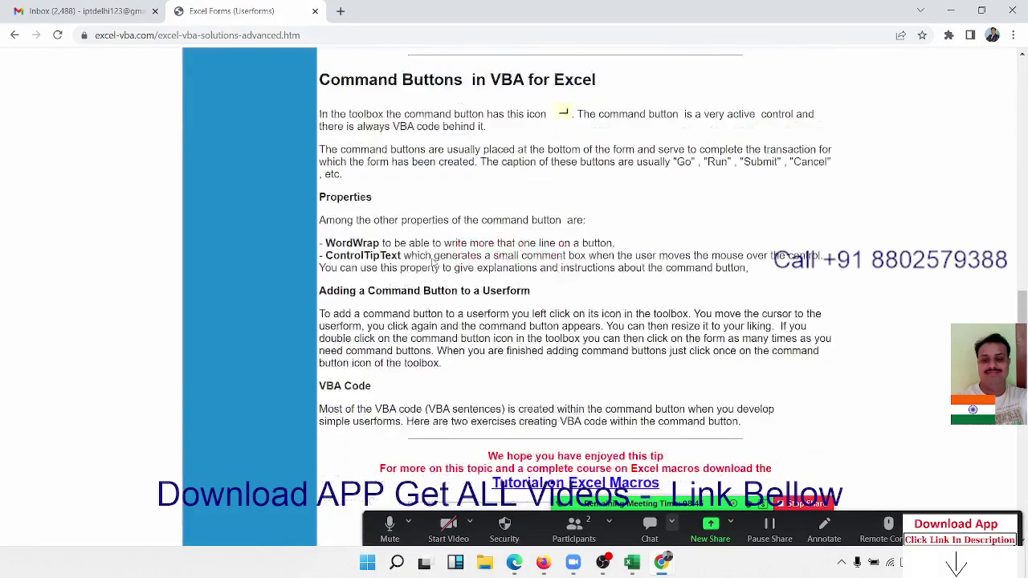
pyautogui.scroll(-3, 432, 258)
pyautogui.scroll(-3, 433, 258)
pyautogui.scroll(-10, 432, 260)
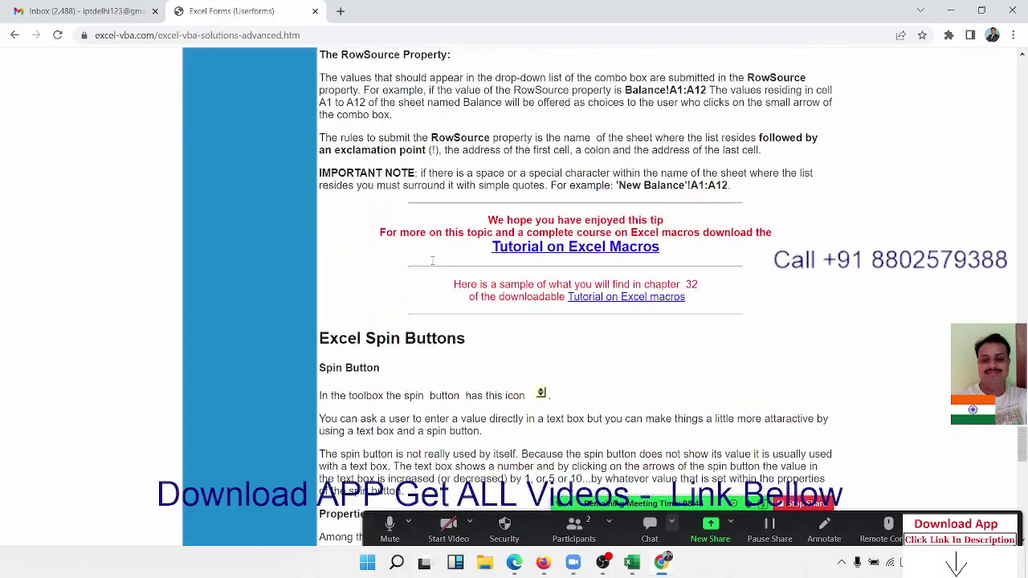
pyautogui.scroll(-10, 432, 260)
pyautogui.scroll(-10, 432, 259)
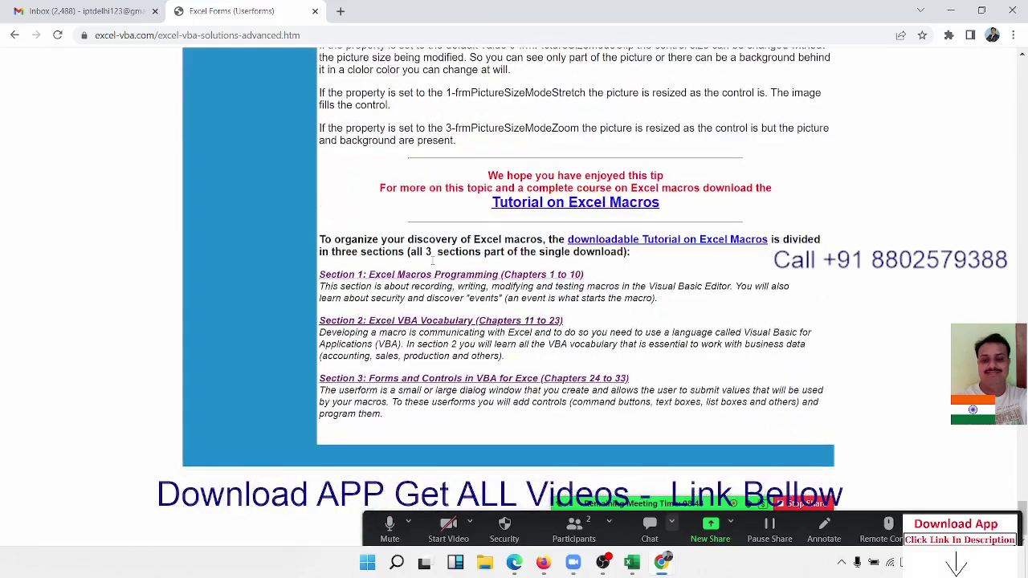
pyautogui.click(15, 35)
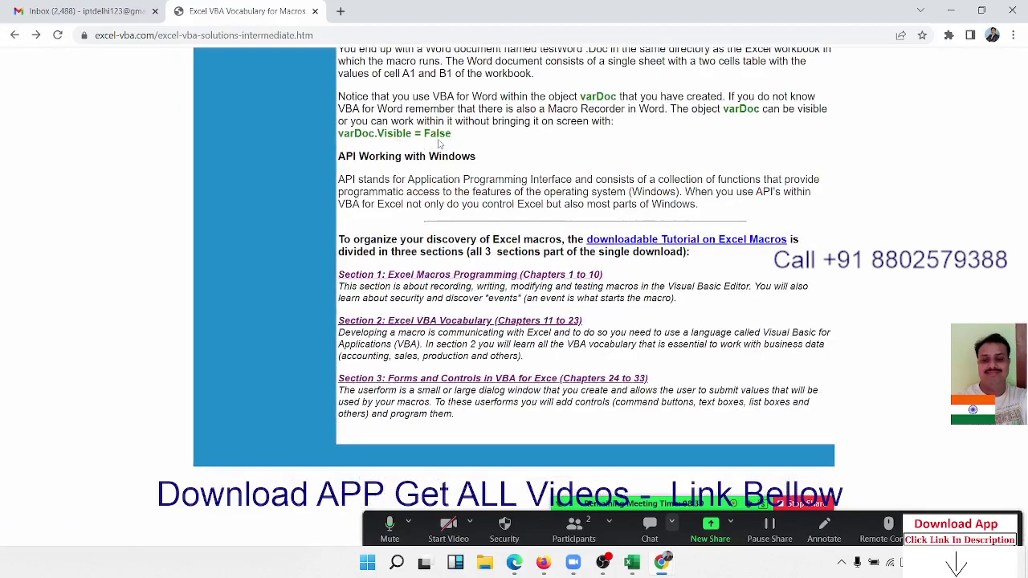